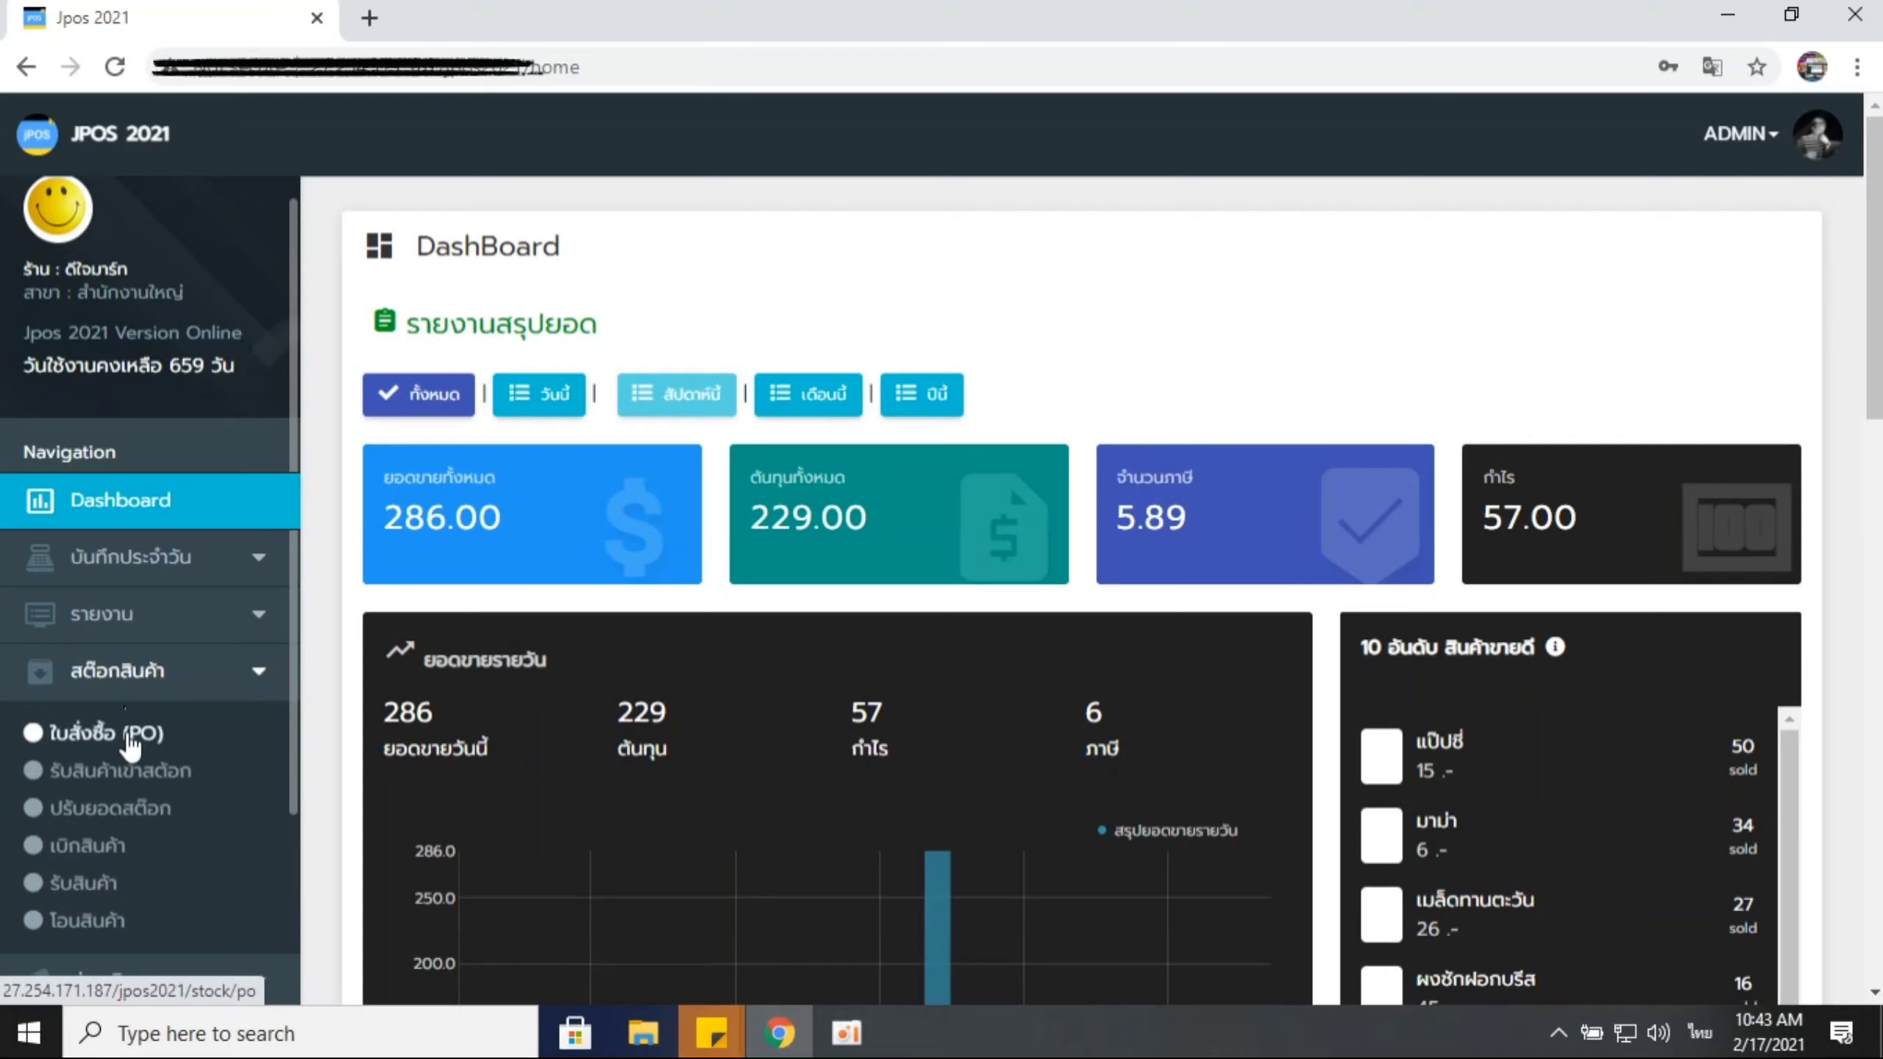
Step: Open the stock adjustment page (ปรับยอดสต๊อก) and review the list of all adjustments with its date filters
left_click(122, 814)
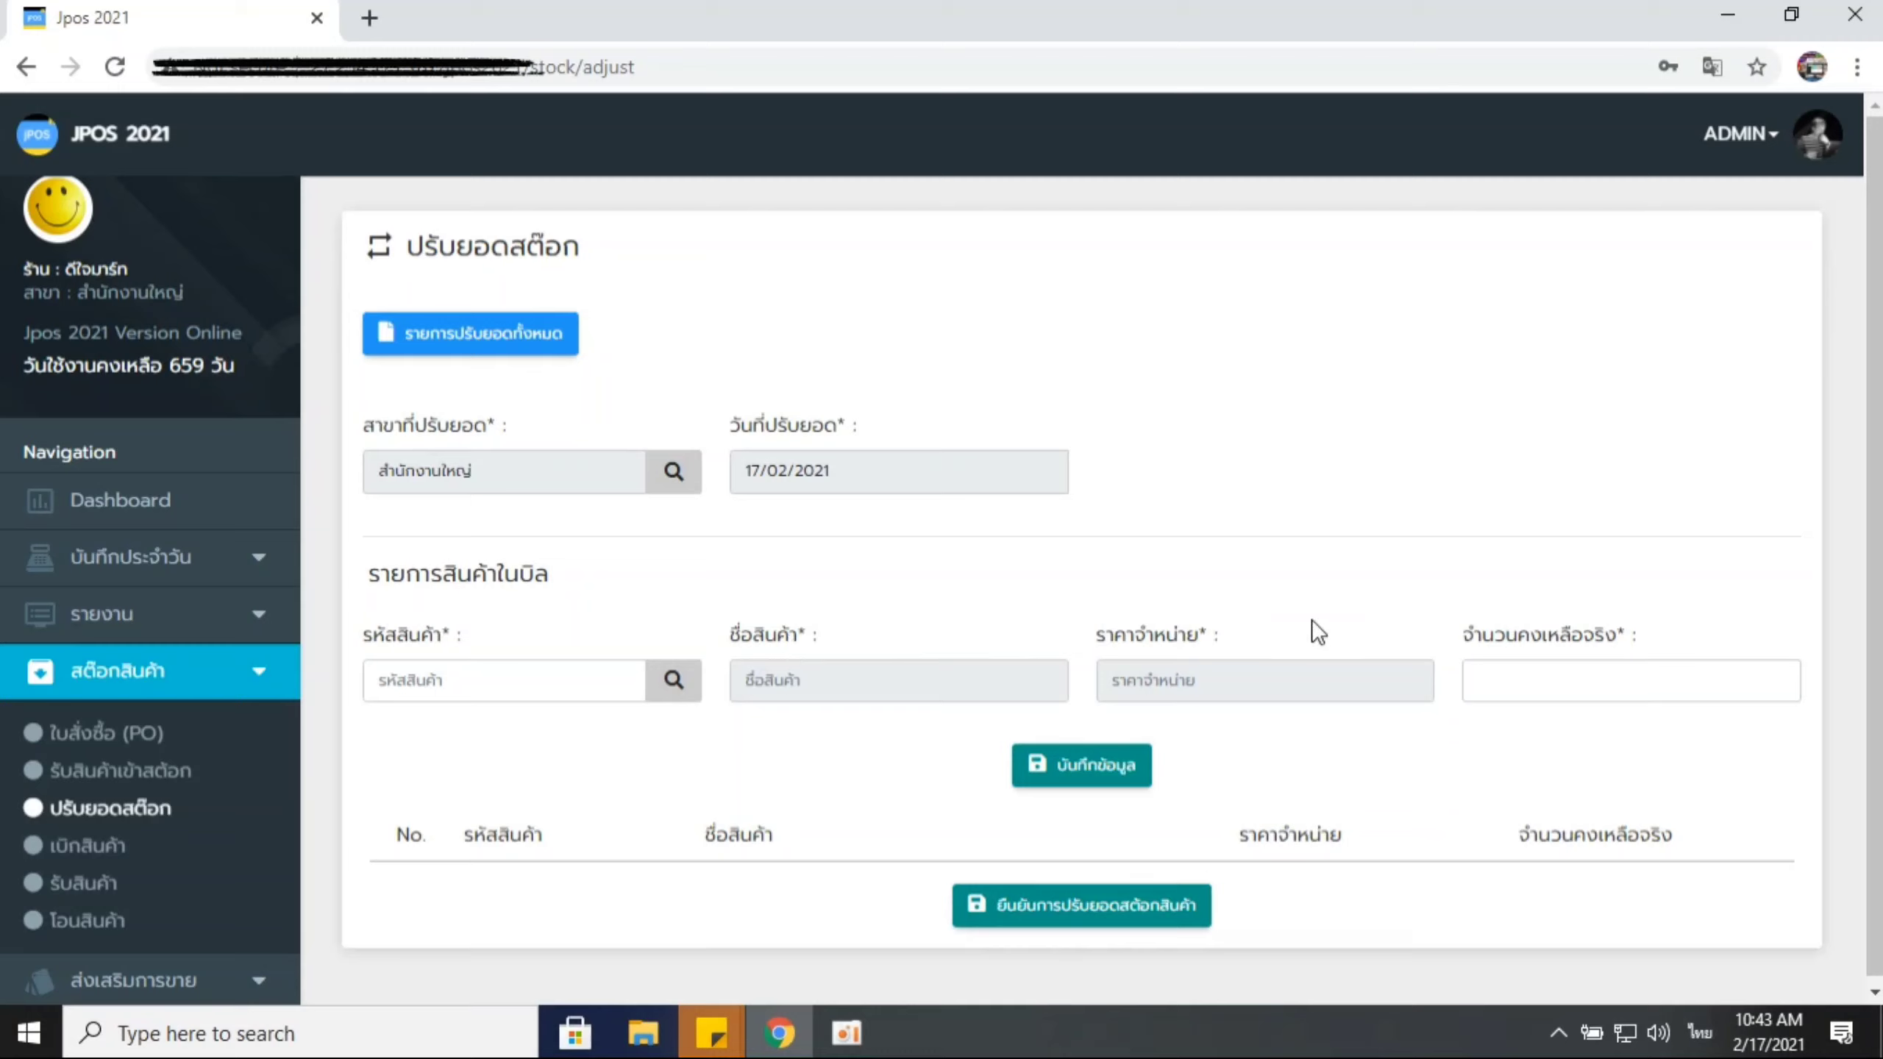
left_click(495, 347)
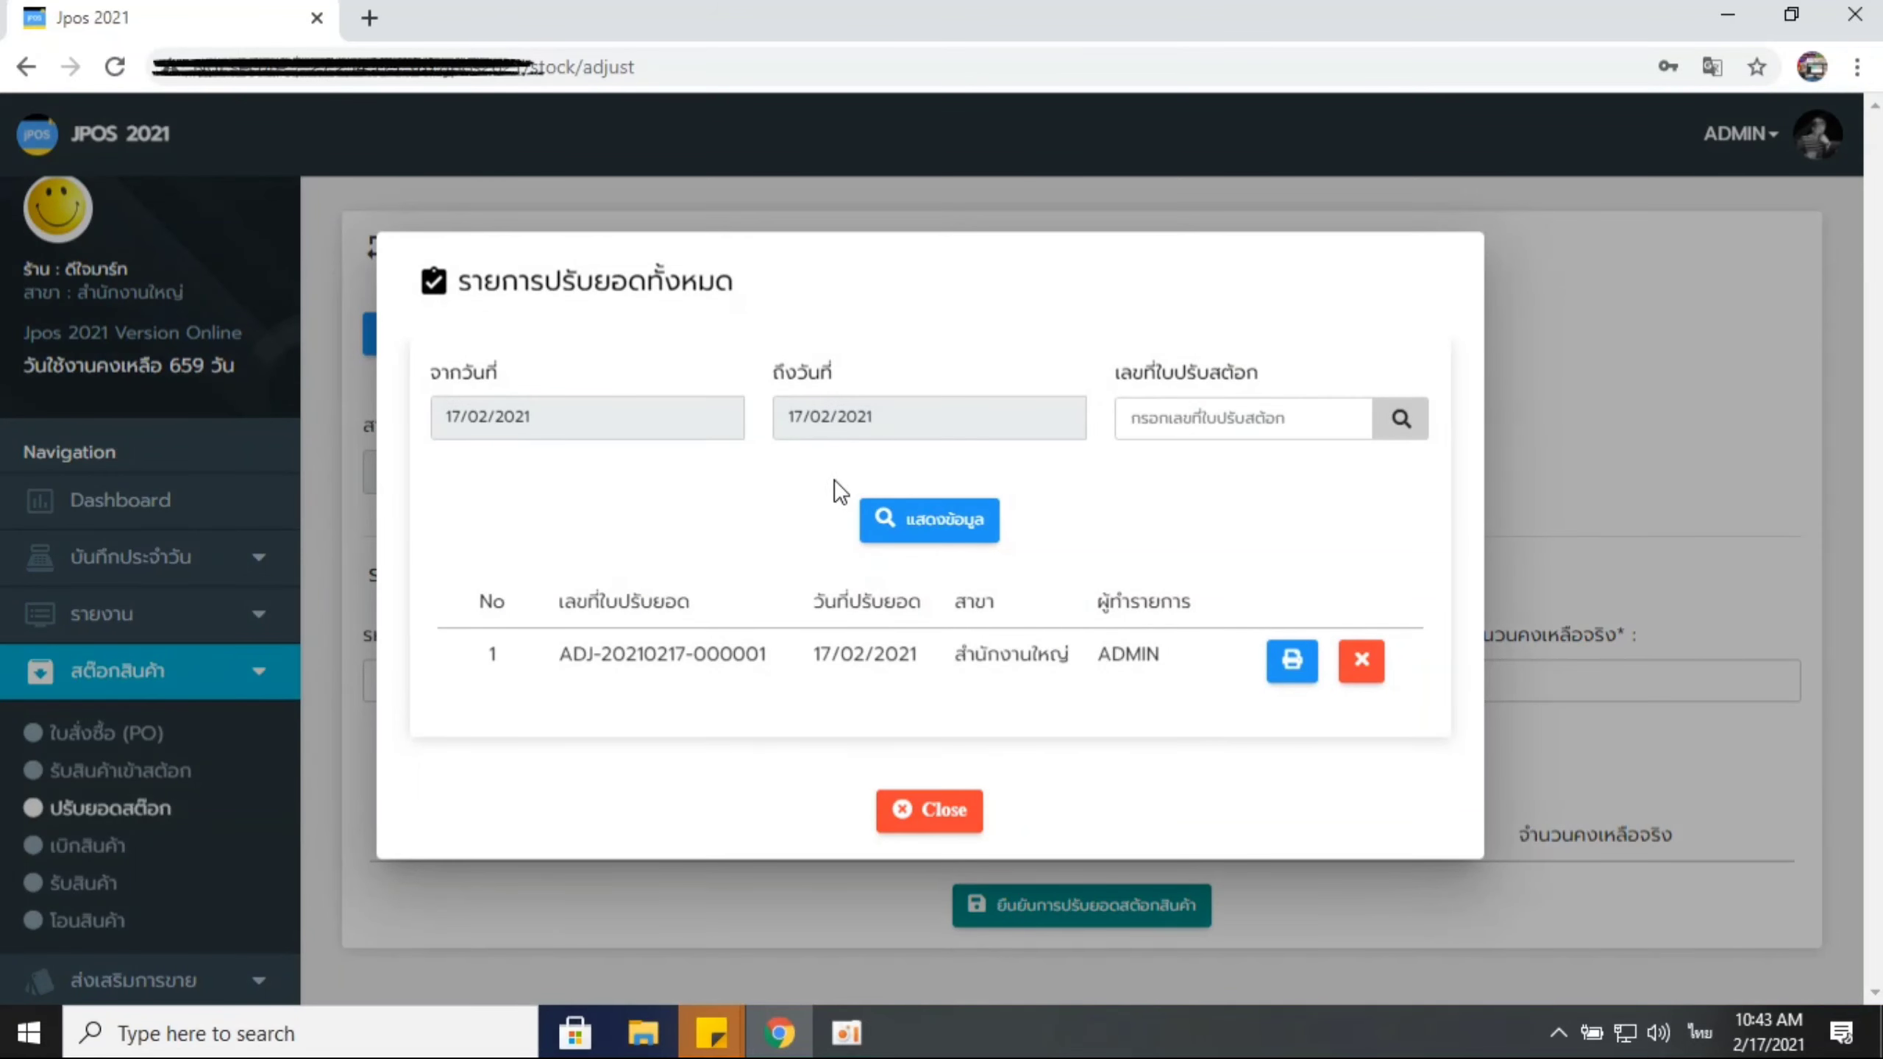
left_click(704, 426)
left_click(792, 418)
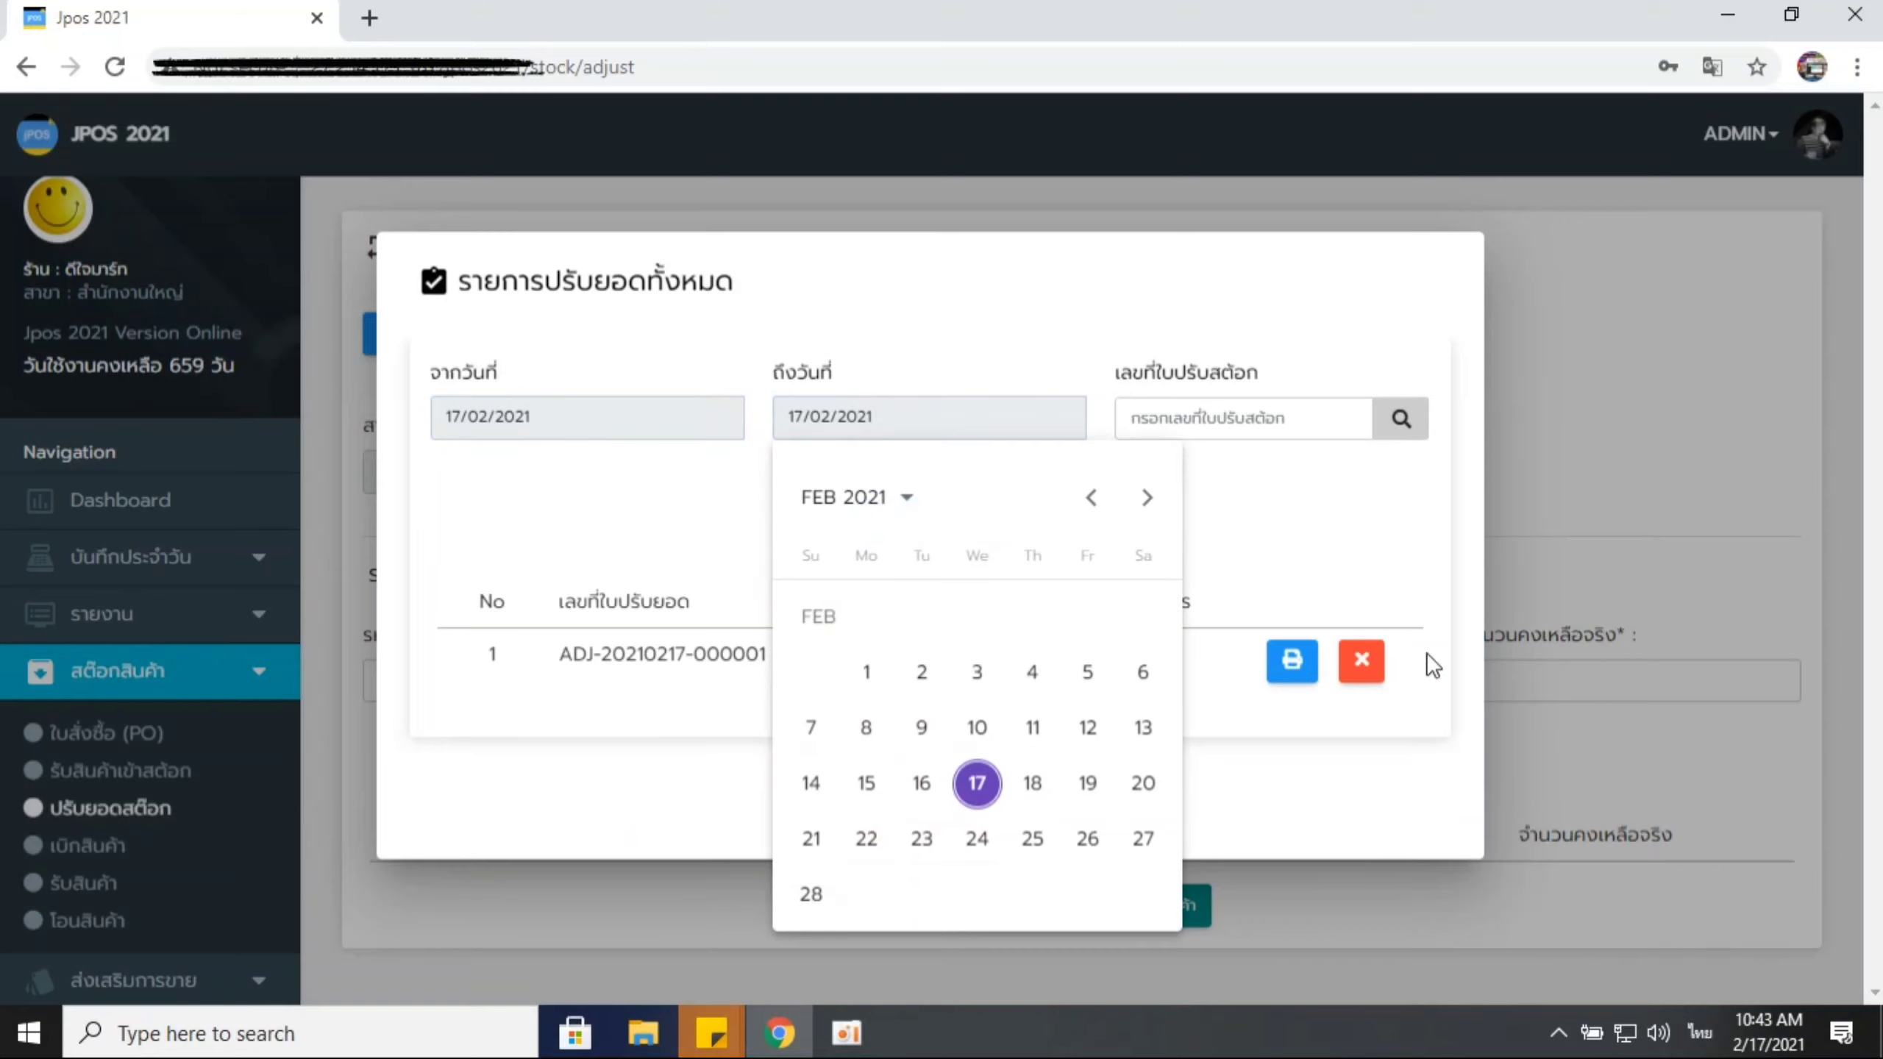
key("Escape")
left_click(943, 815)
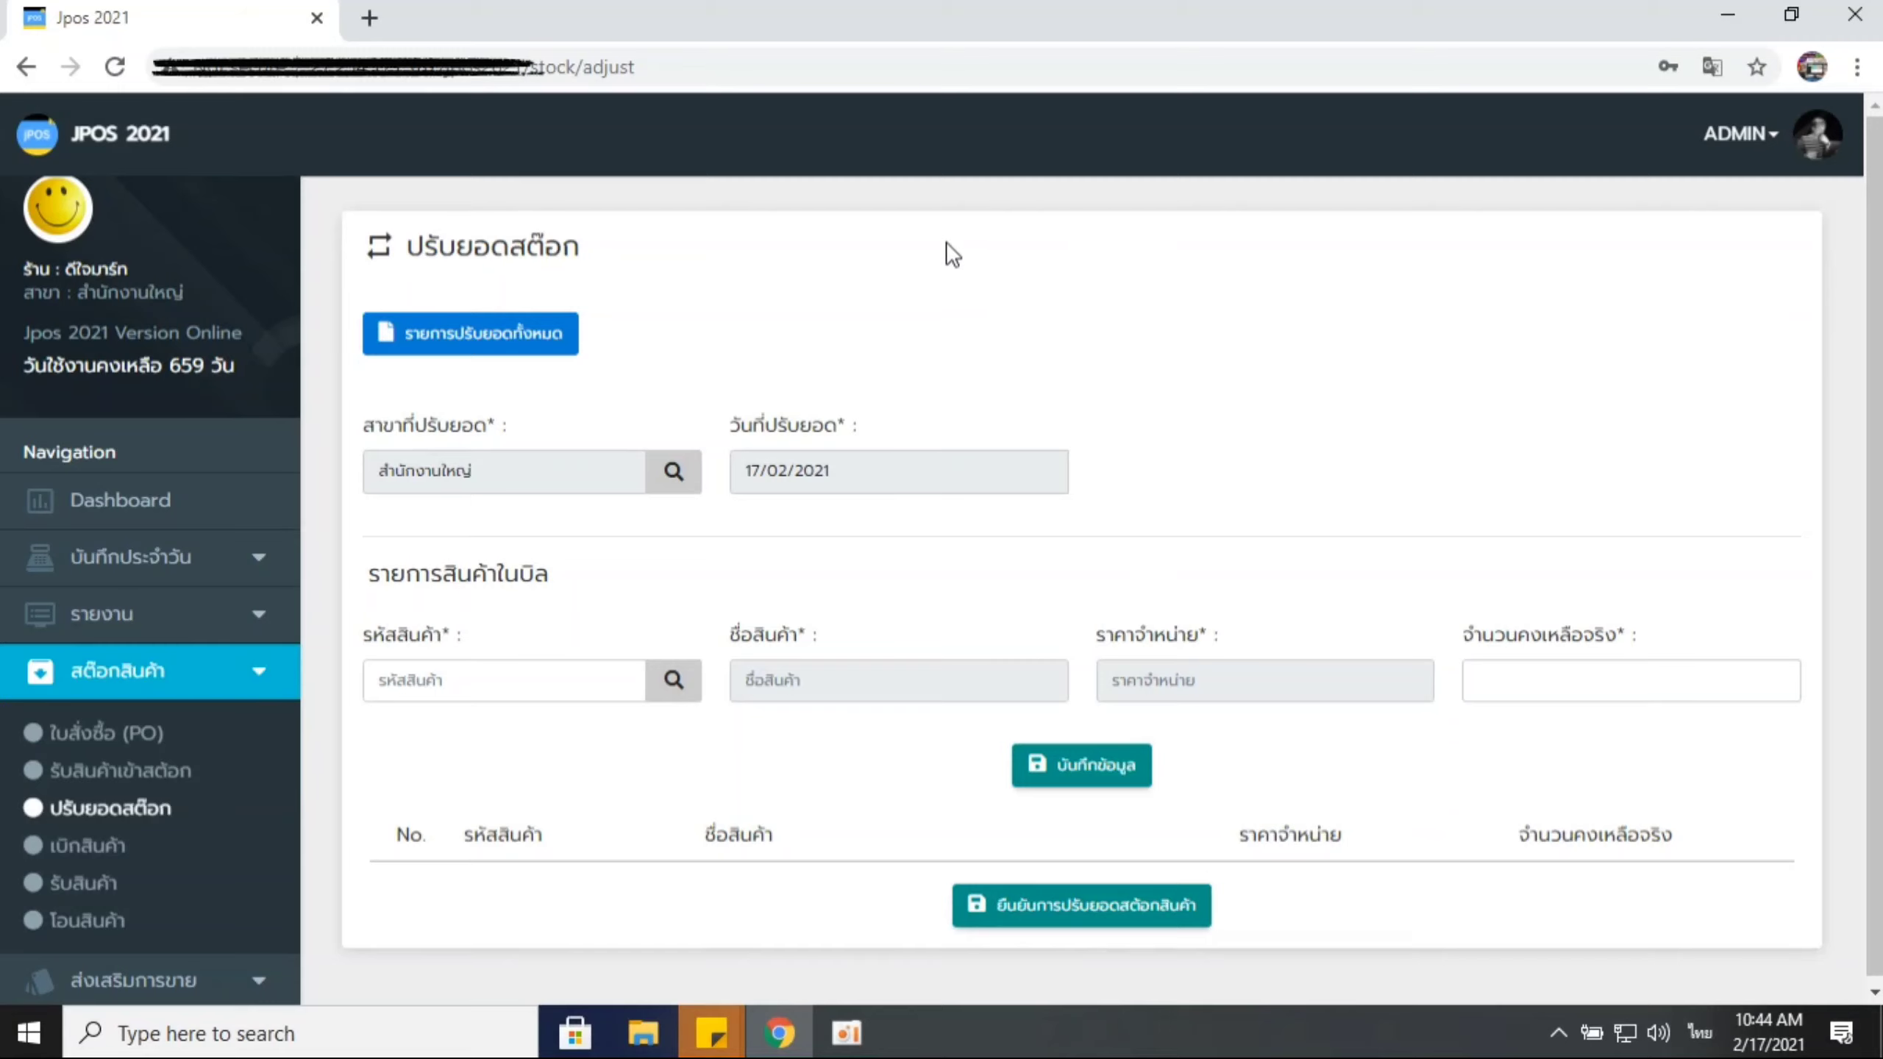
Step: Check the branches available for the adjustment and the adjustment date field
left_click(676, 489)
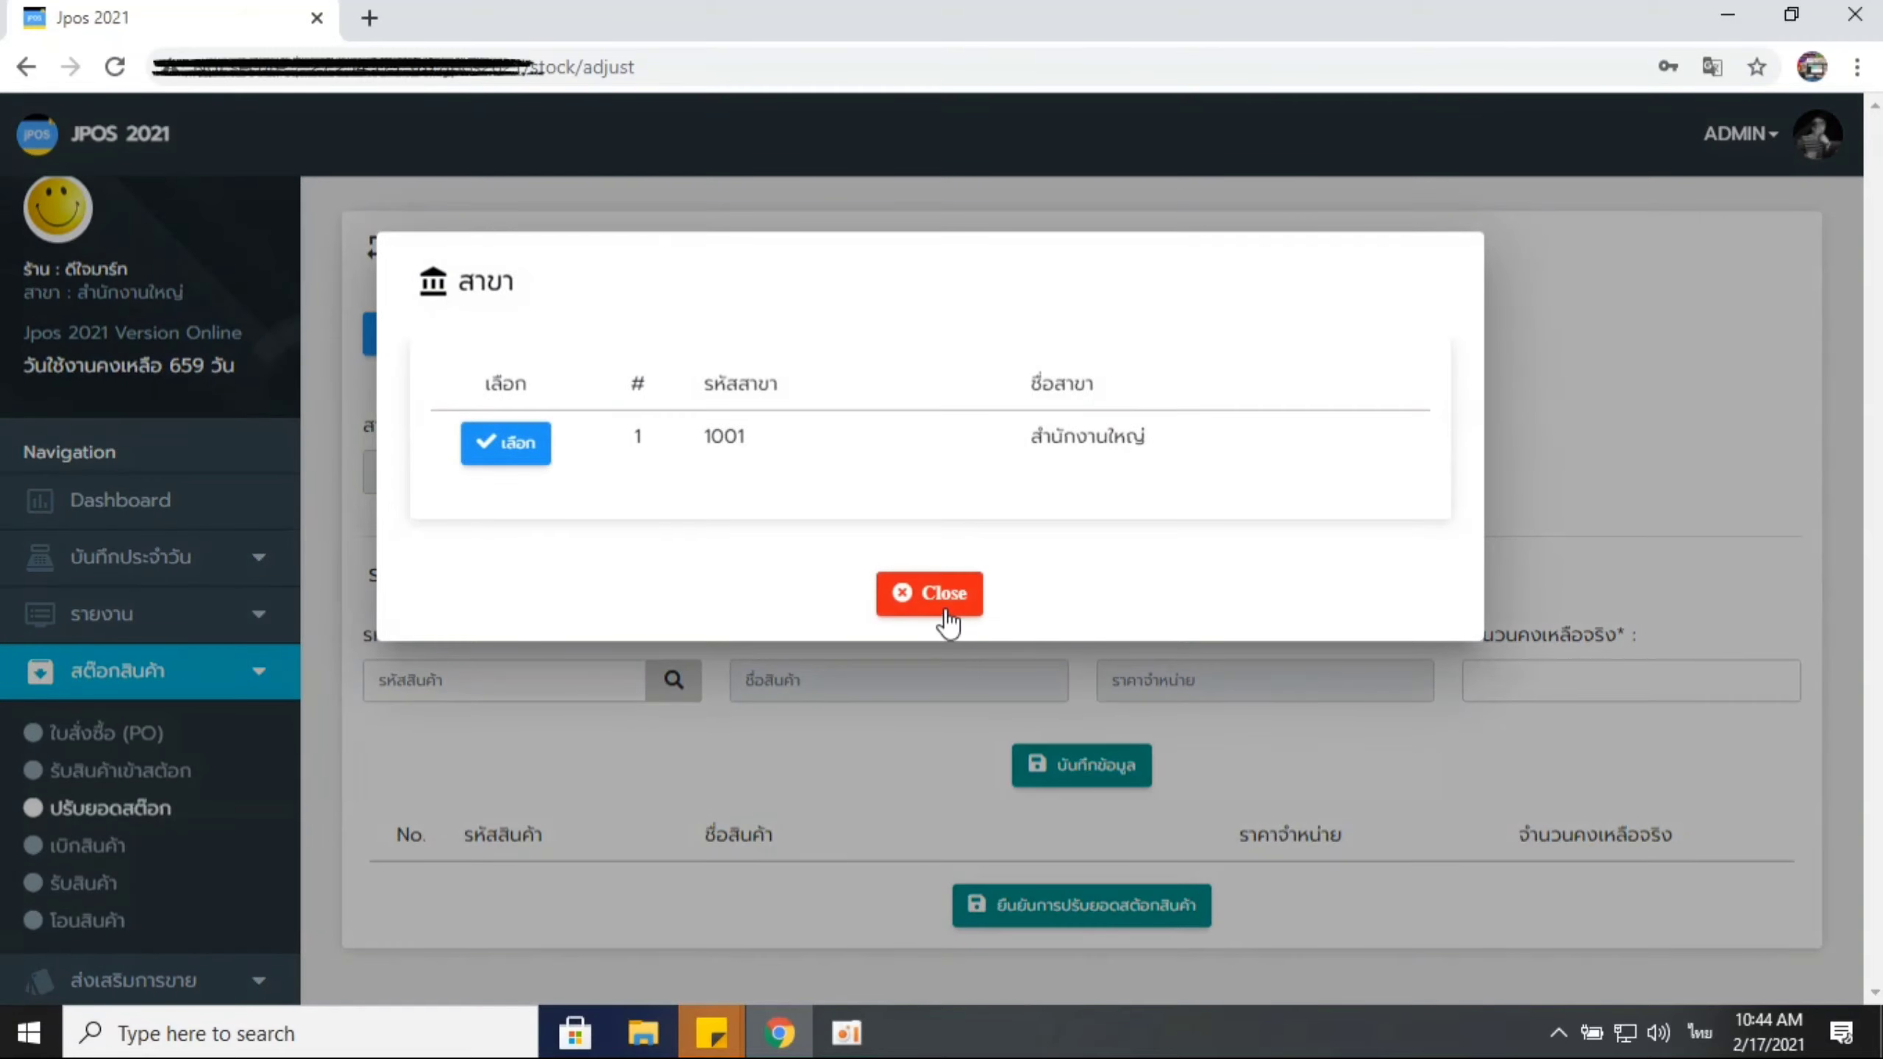
left_click(945, 615)
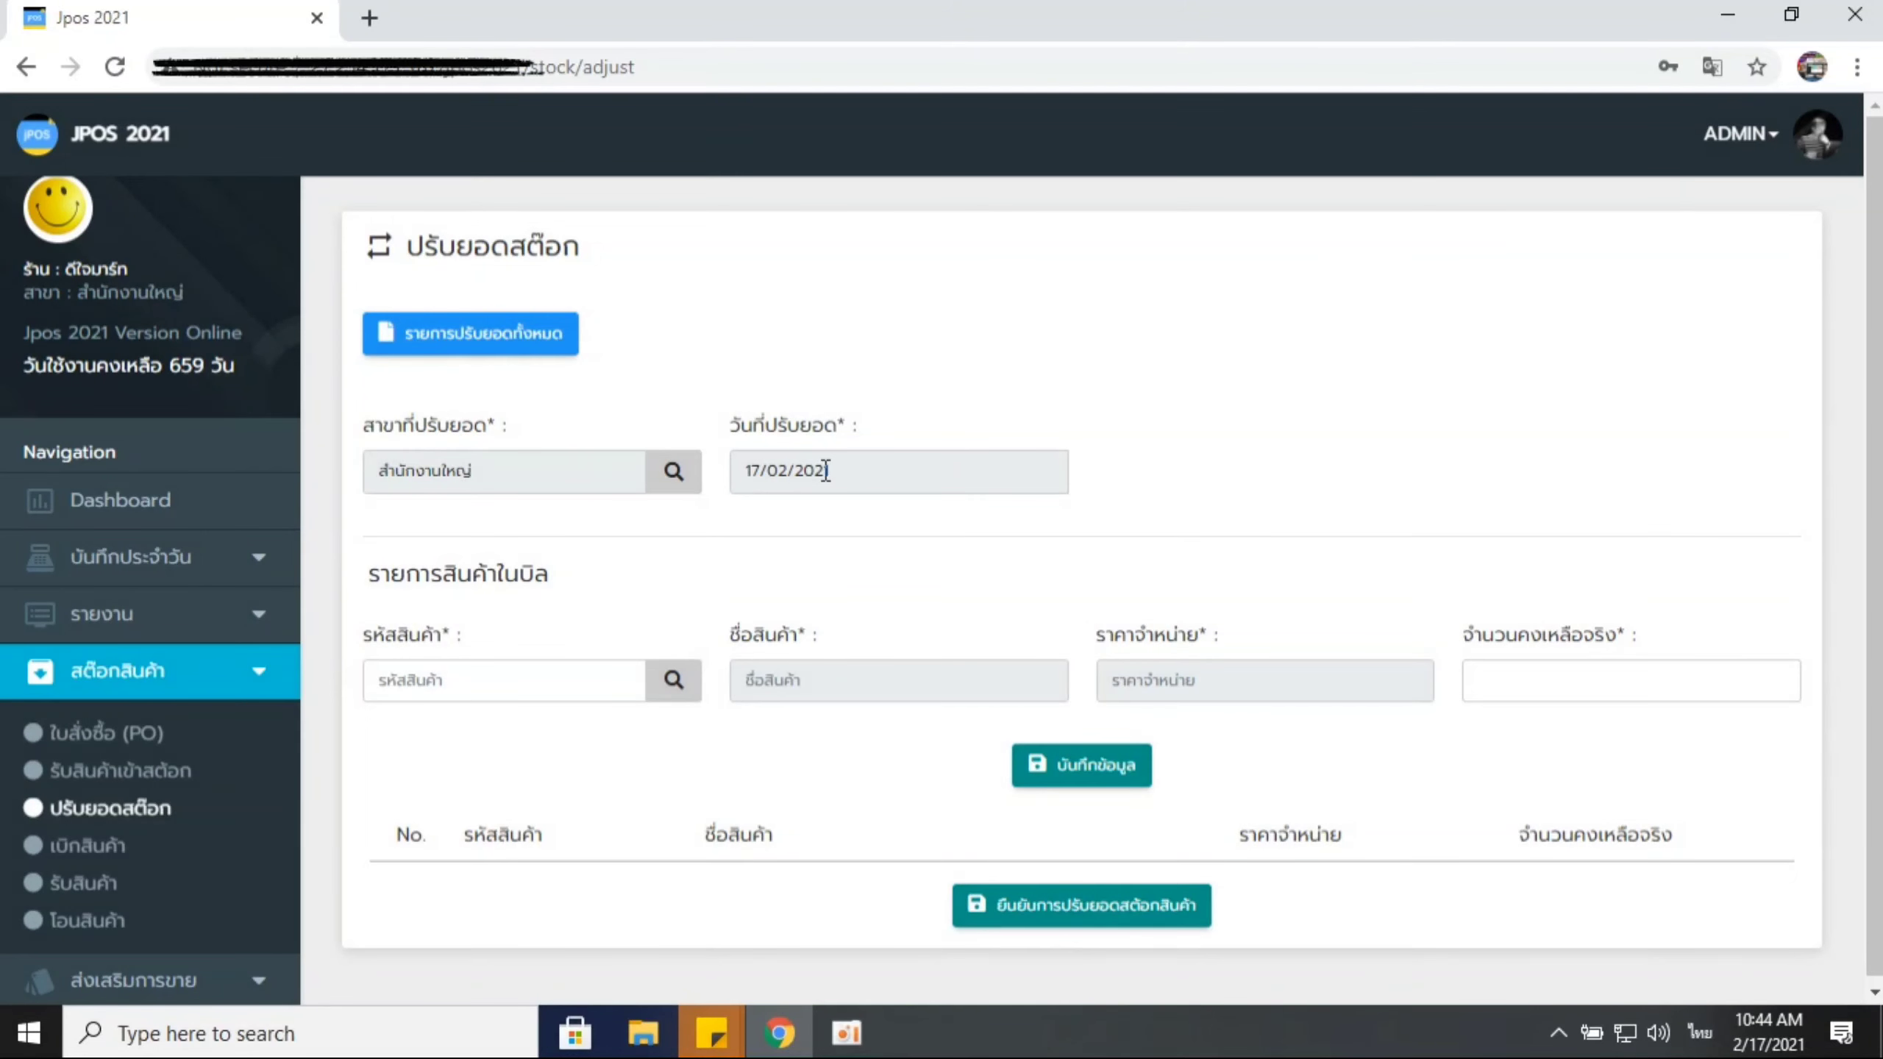
left_click(784, 471)
left_click(834, 456)
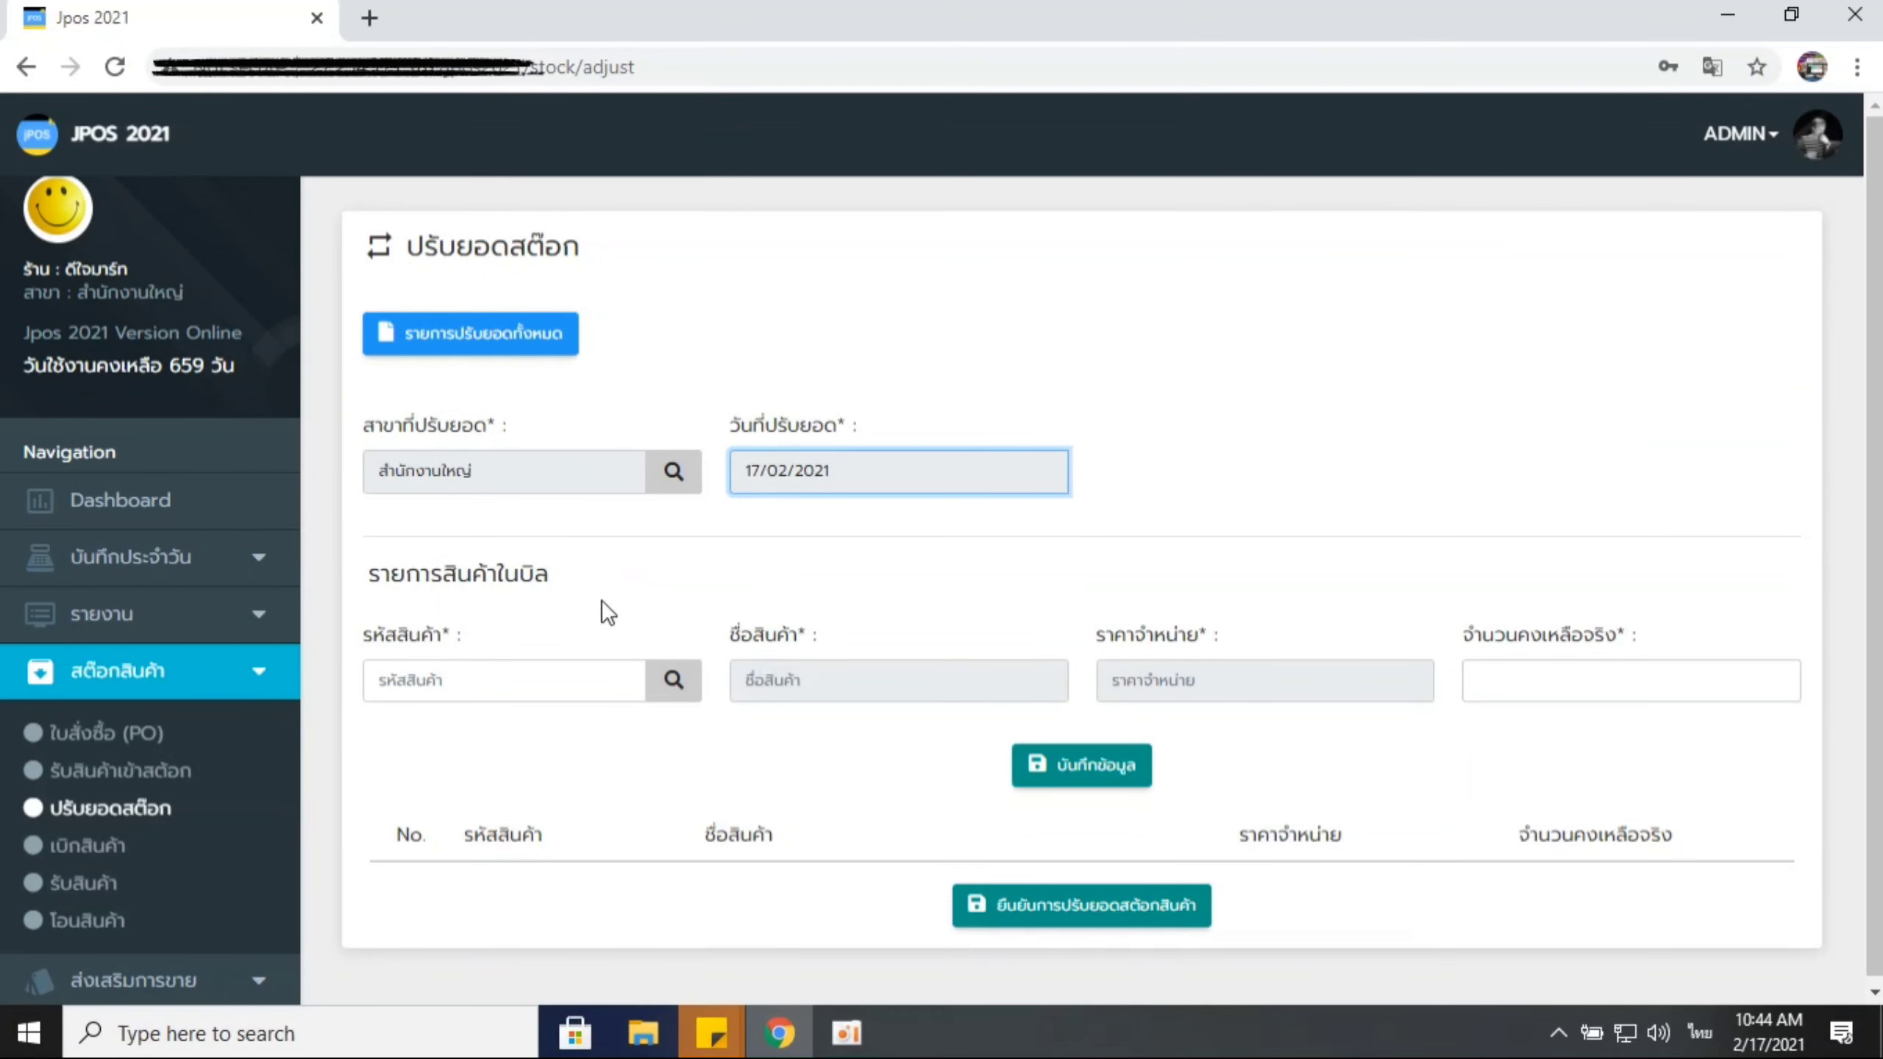
Step: Find the product แป๊ปซี่ in the สินทั่วไป category and select it for the adjustment
left_click(481, 679)
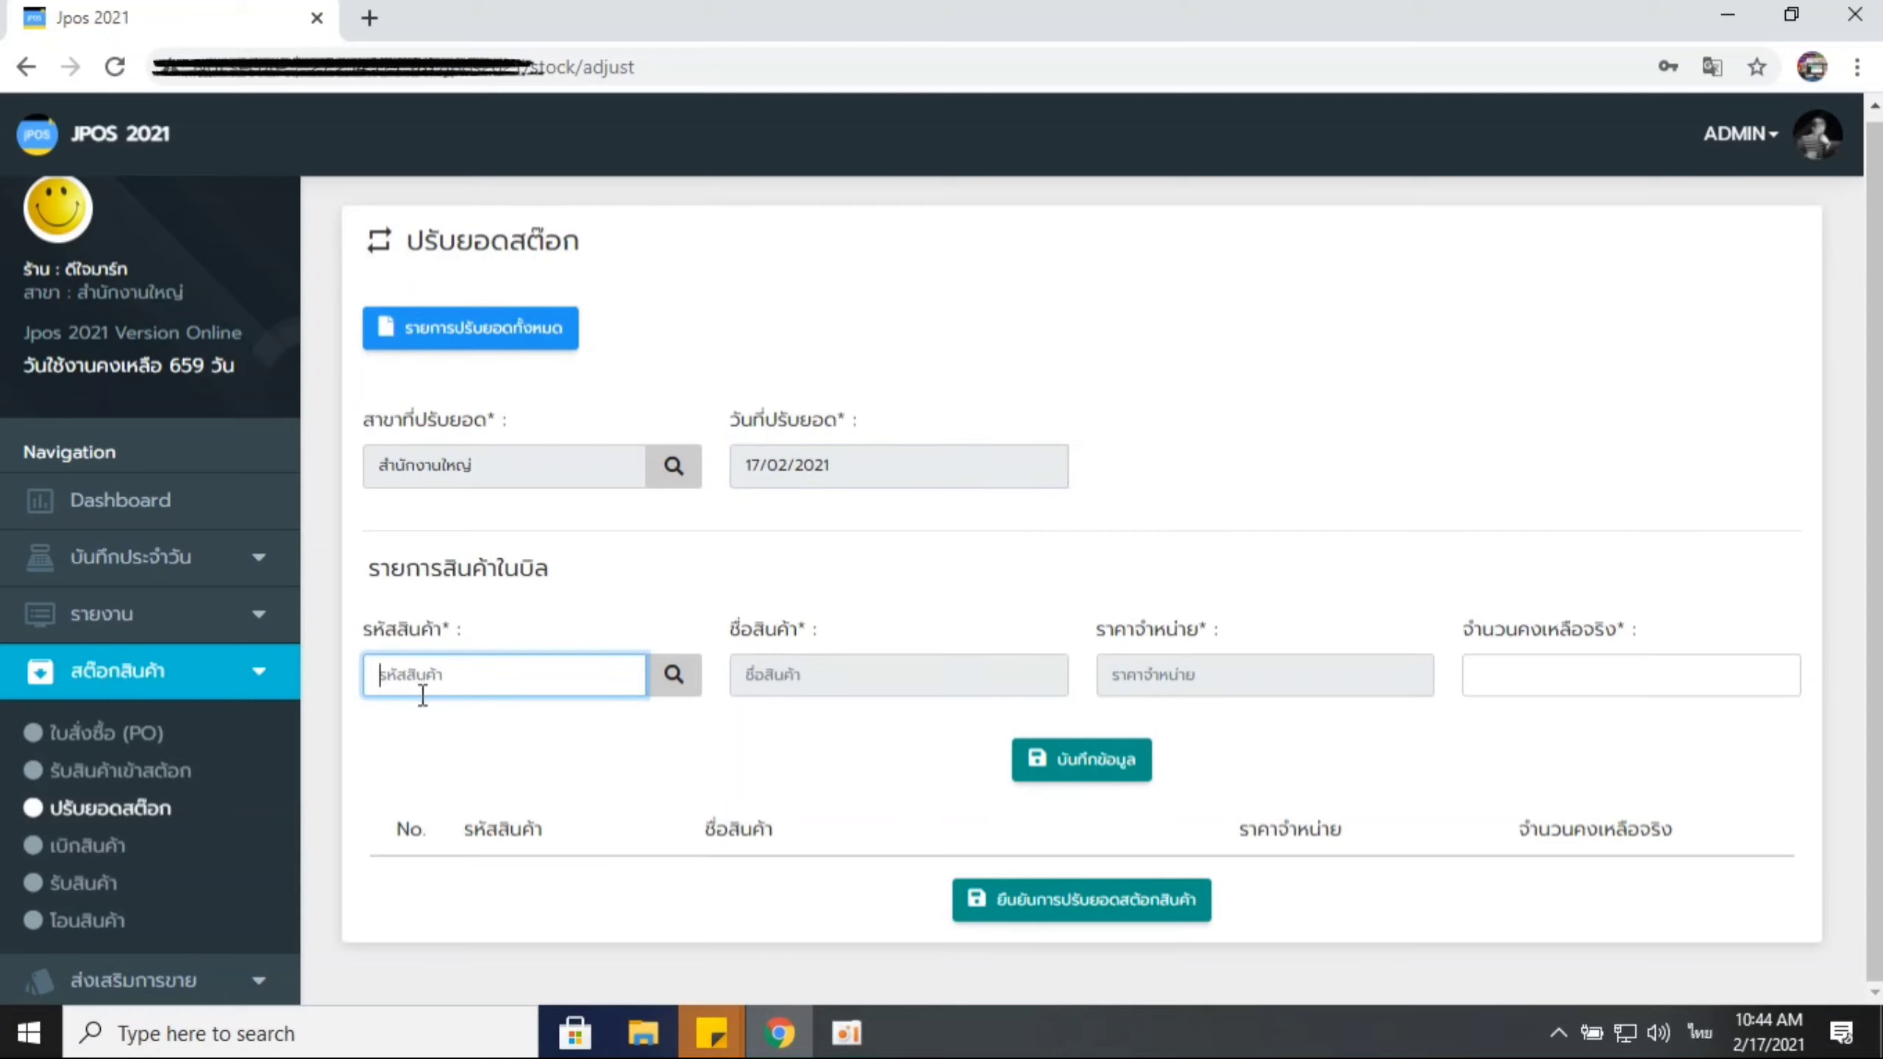
left_click(675, 678)
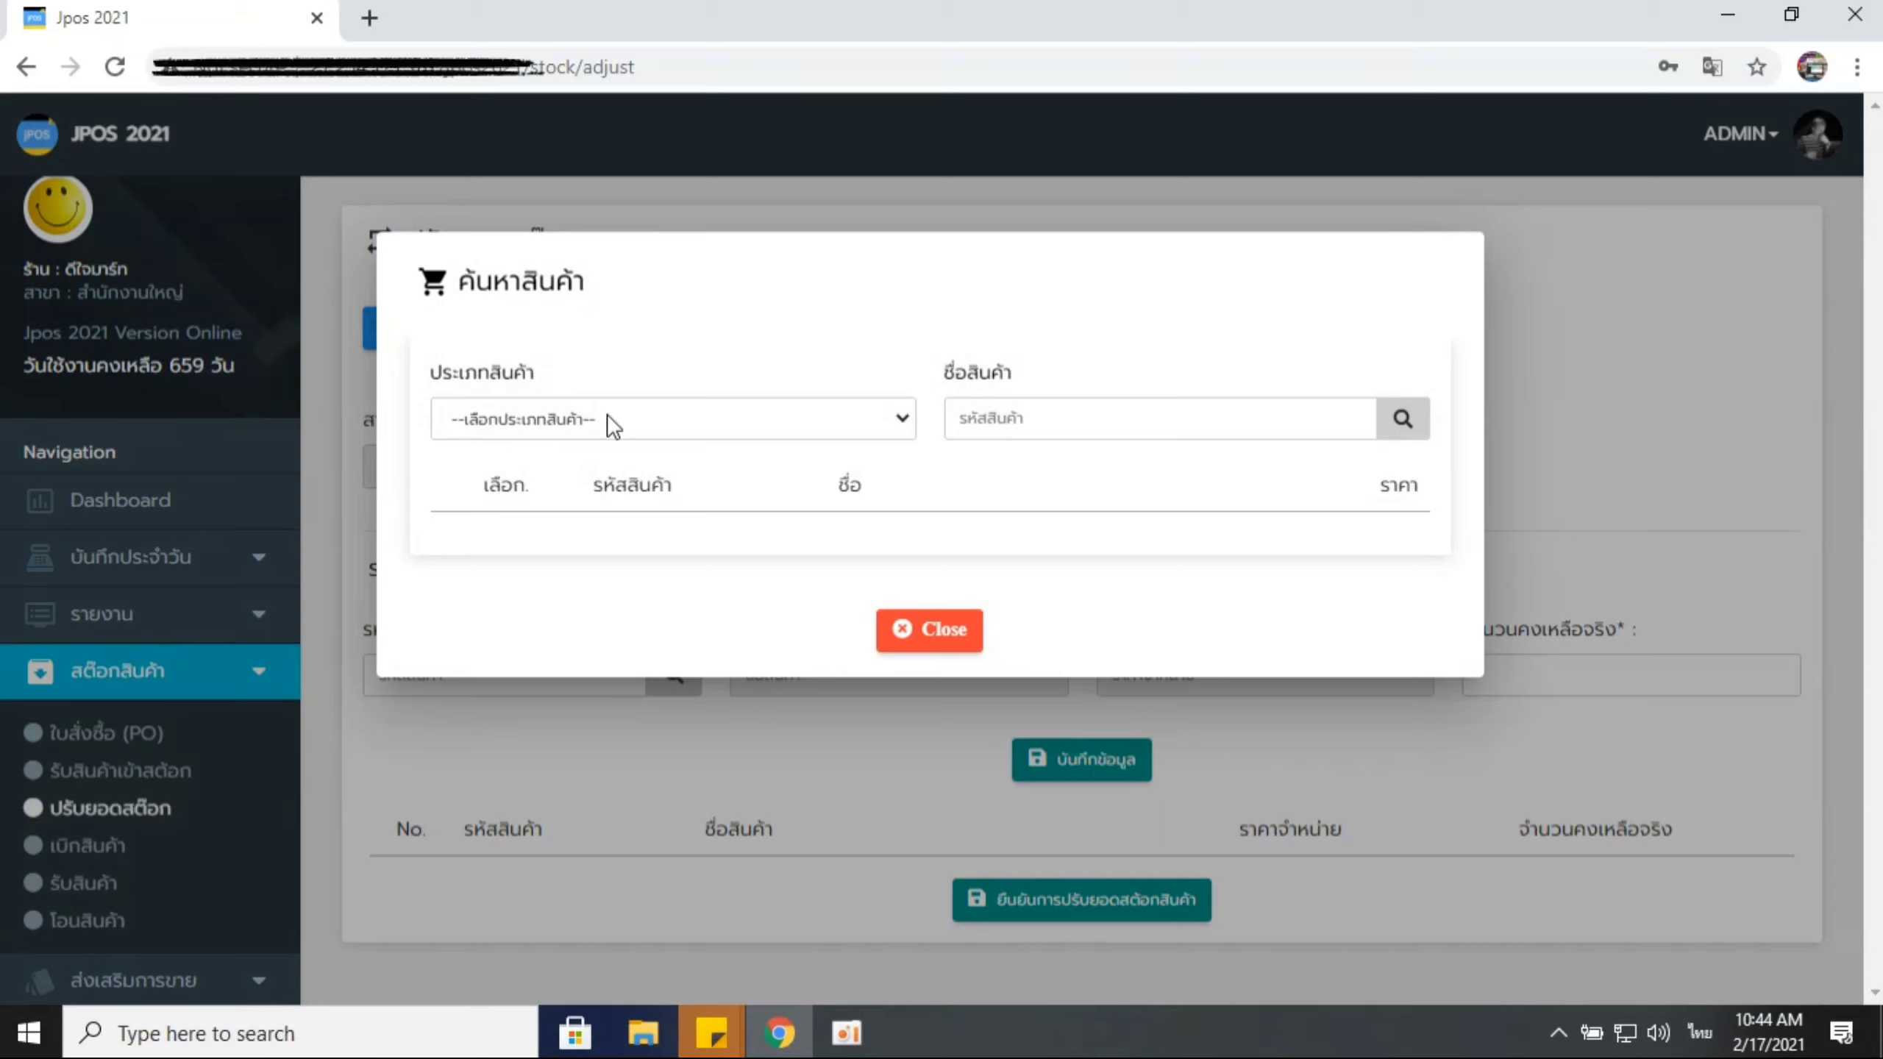
left_click(603, 419)
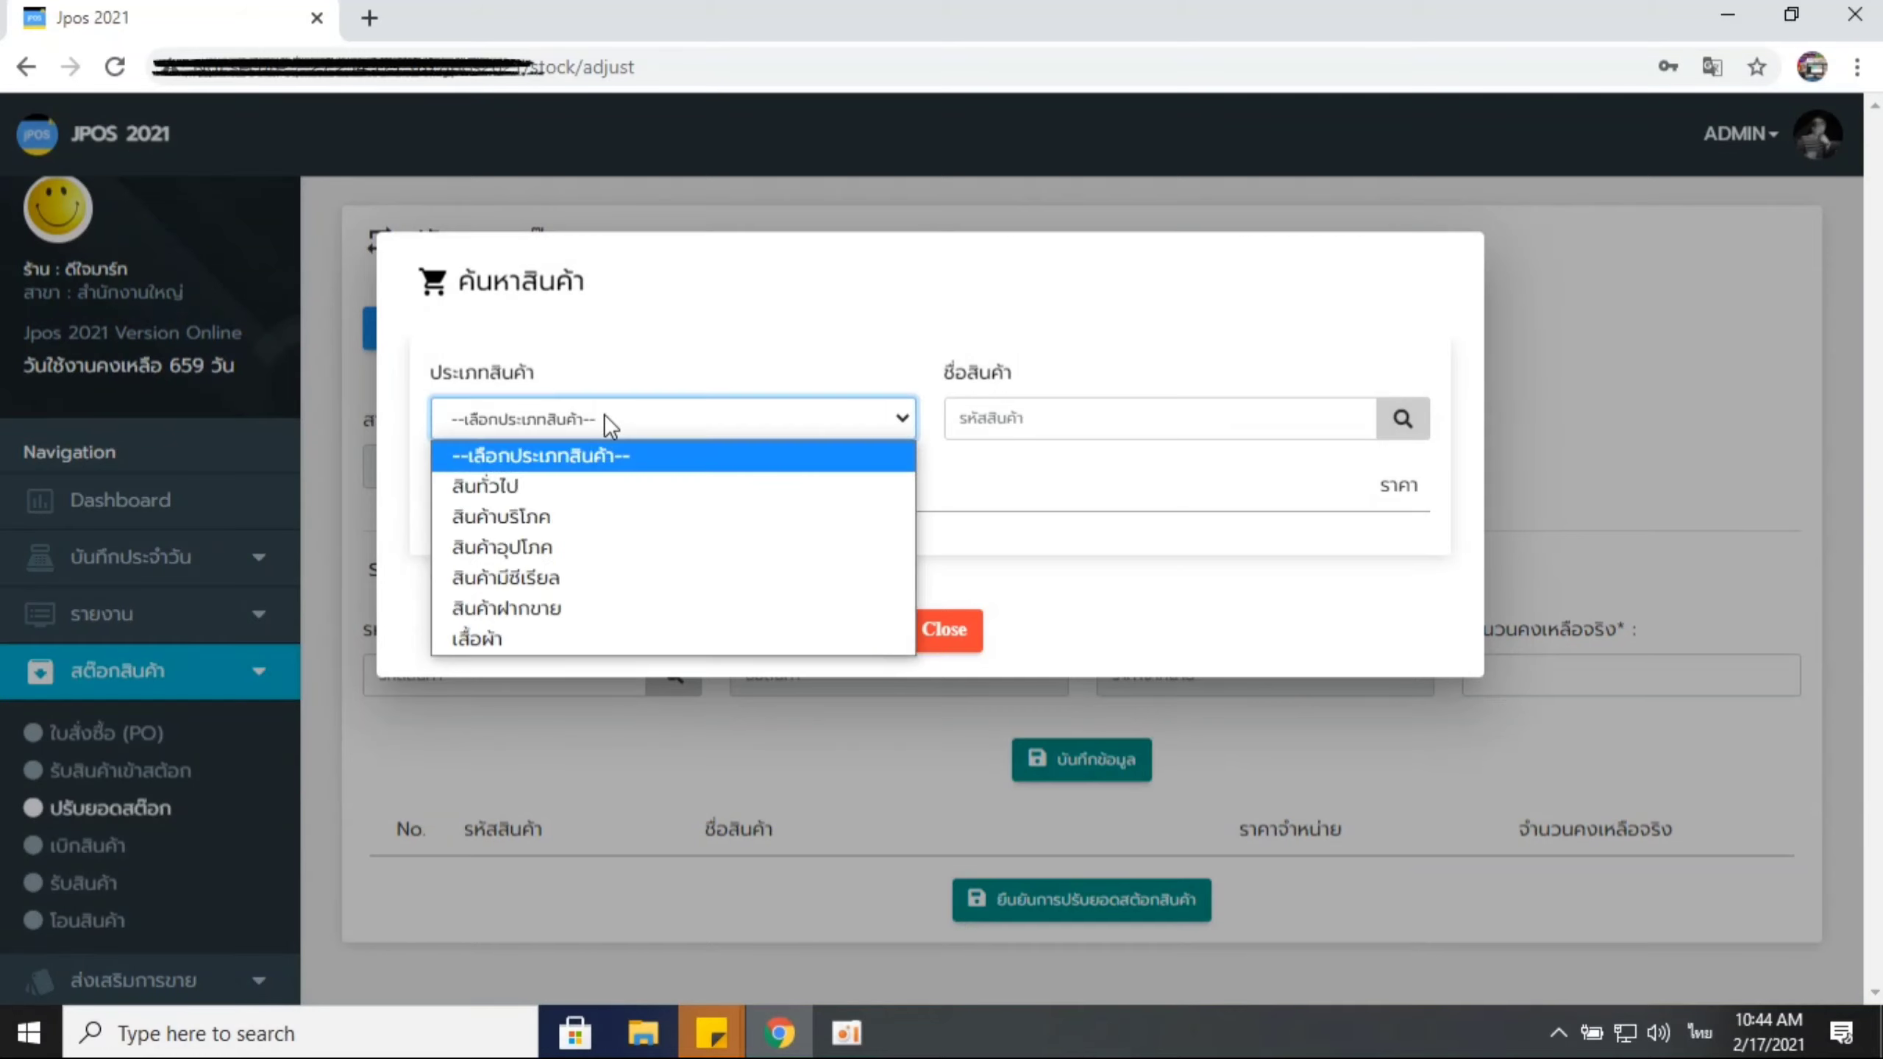
left_click(532, 488)
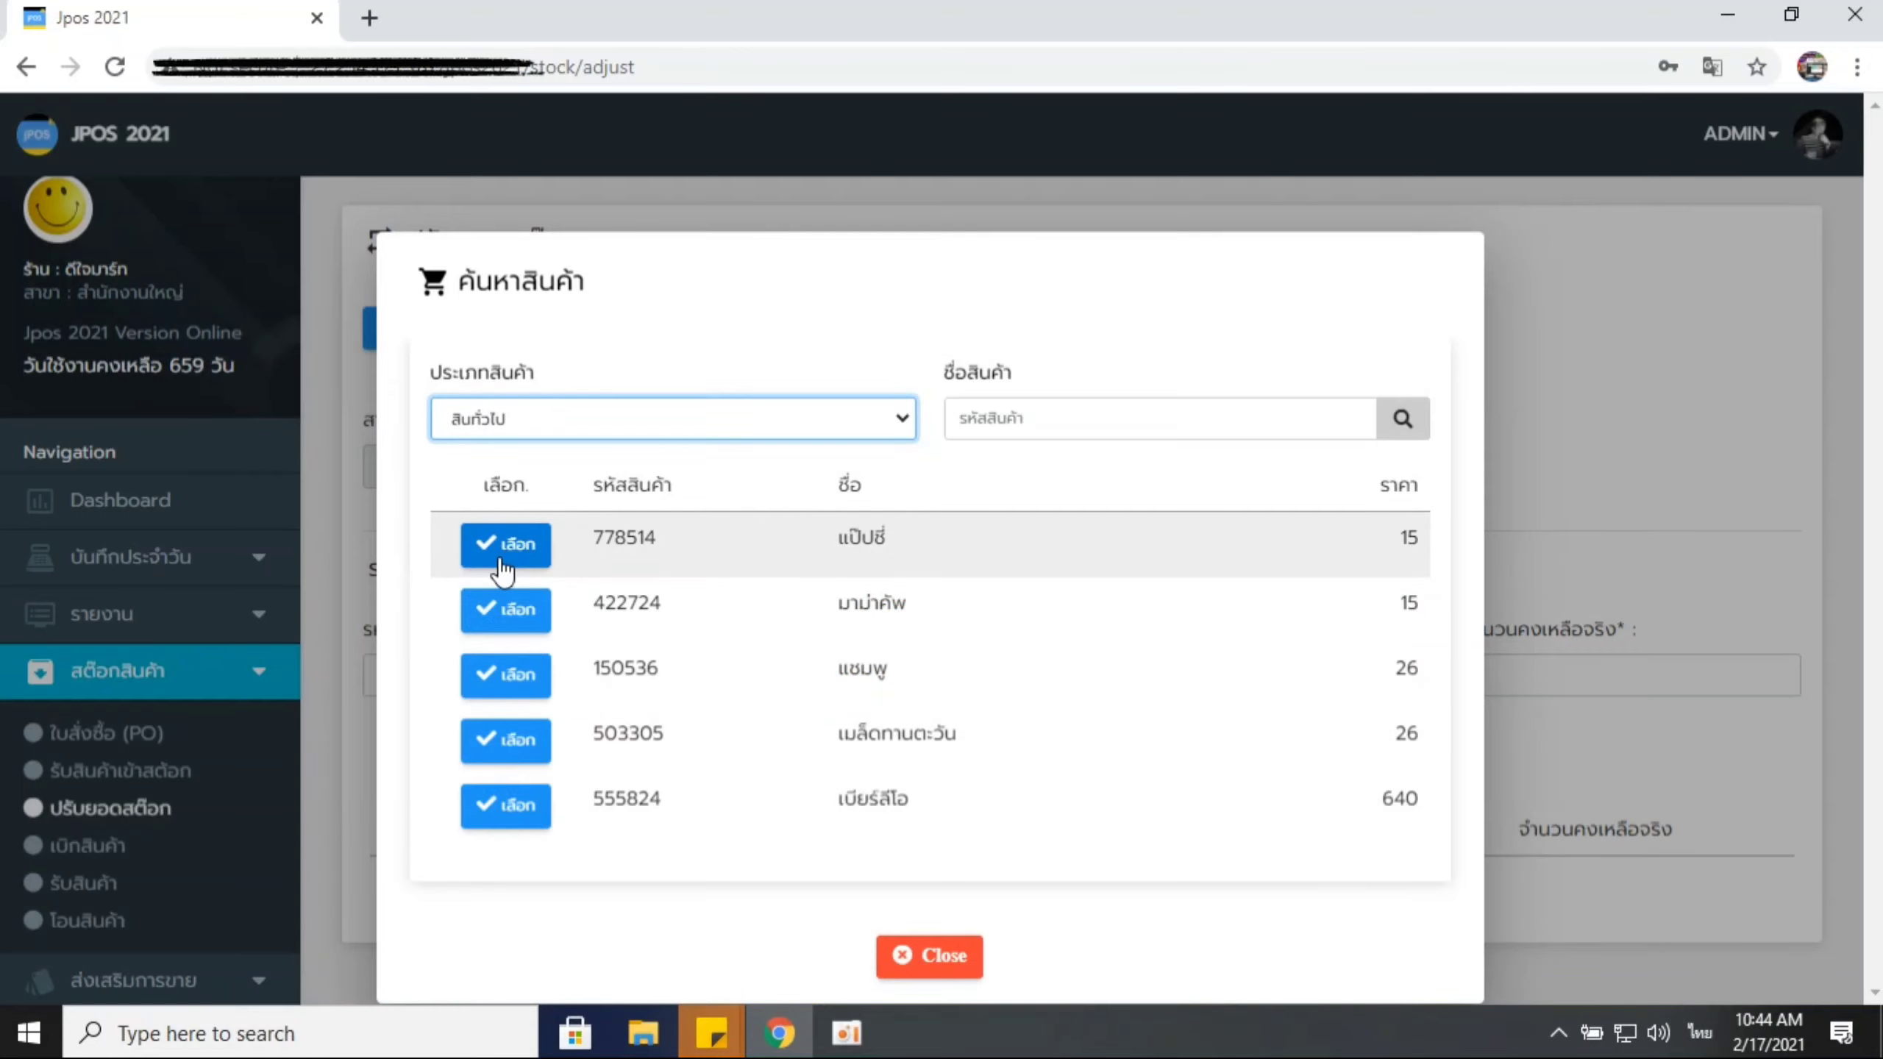
left_click(498, 549)
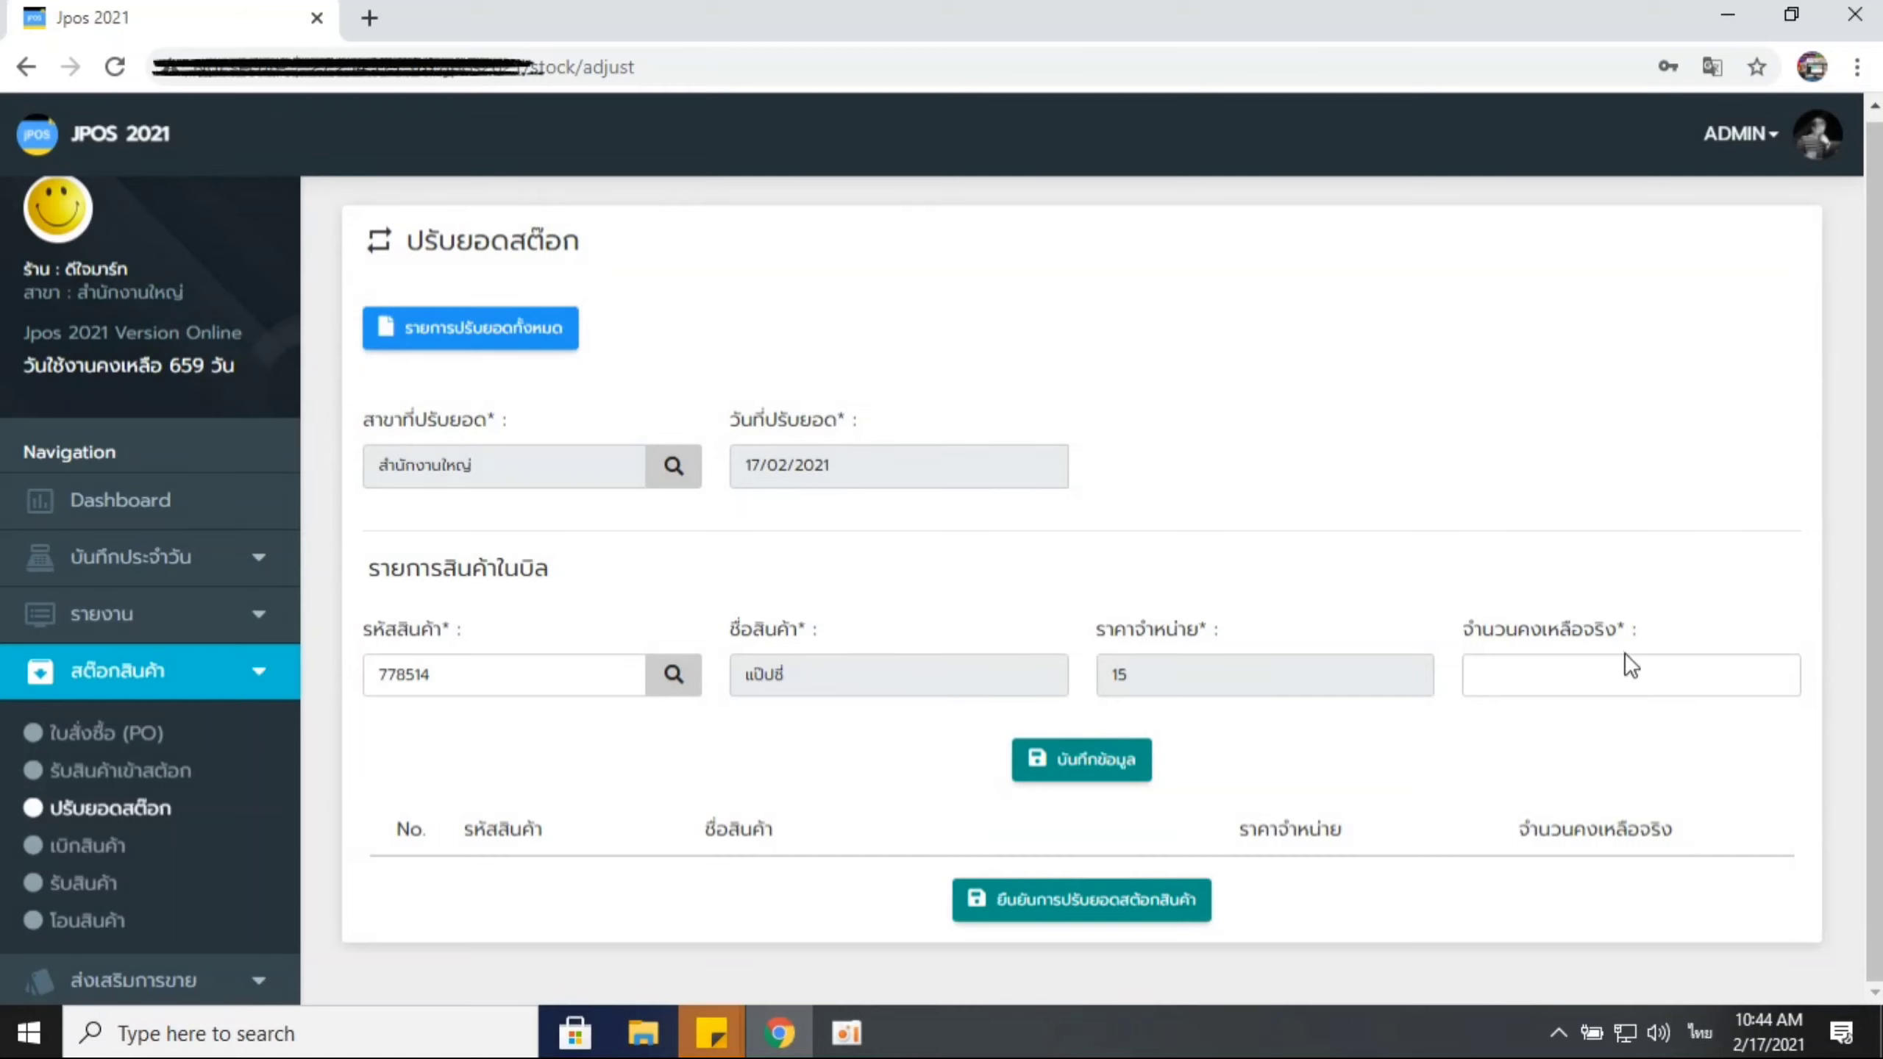
Step: Set the actual remaining quantity of แป๊ปซี่ to 75 and save it to the adjustment list
left_click(1744, 679)
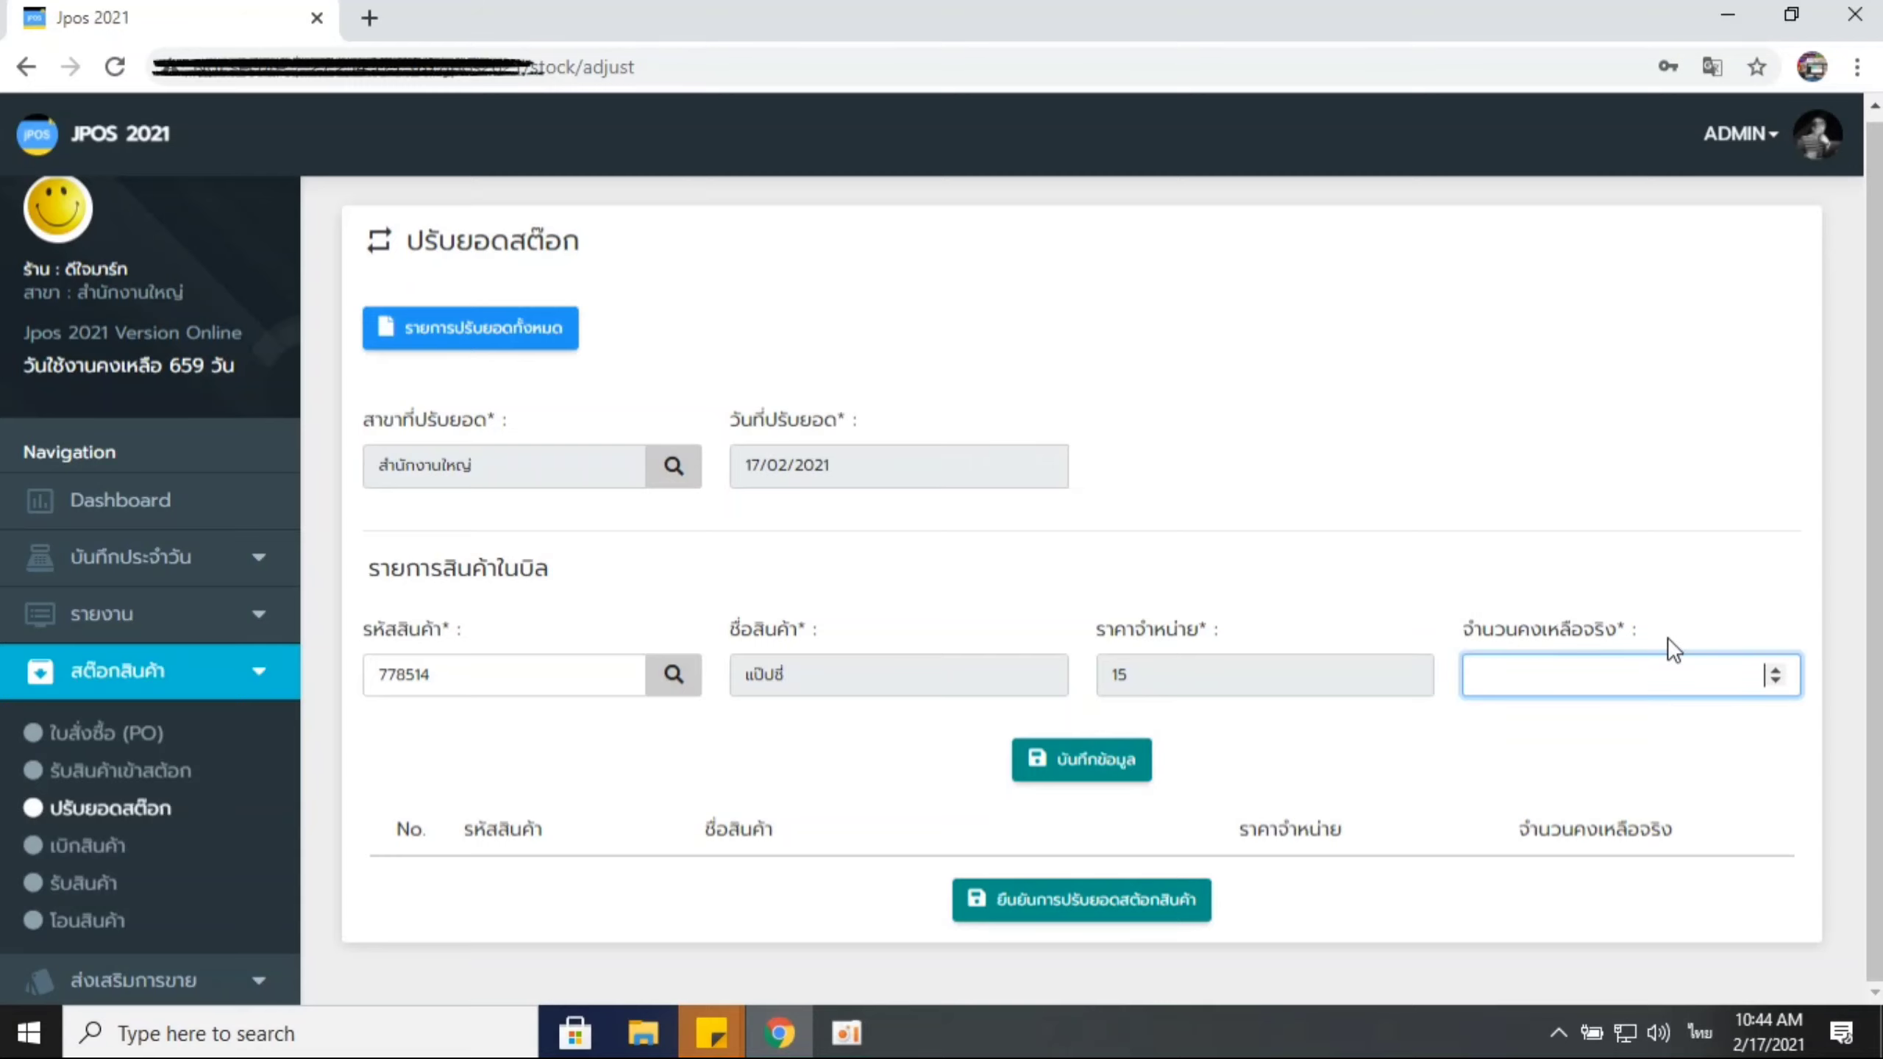
key("grave")
type("75")
left_click(1096, 768)
left_click(1096, 767)
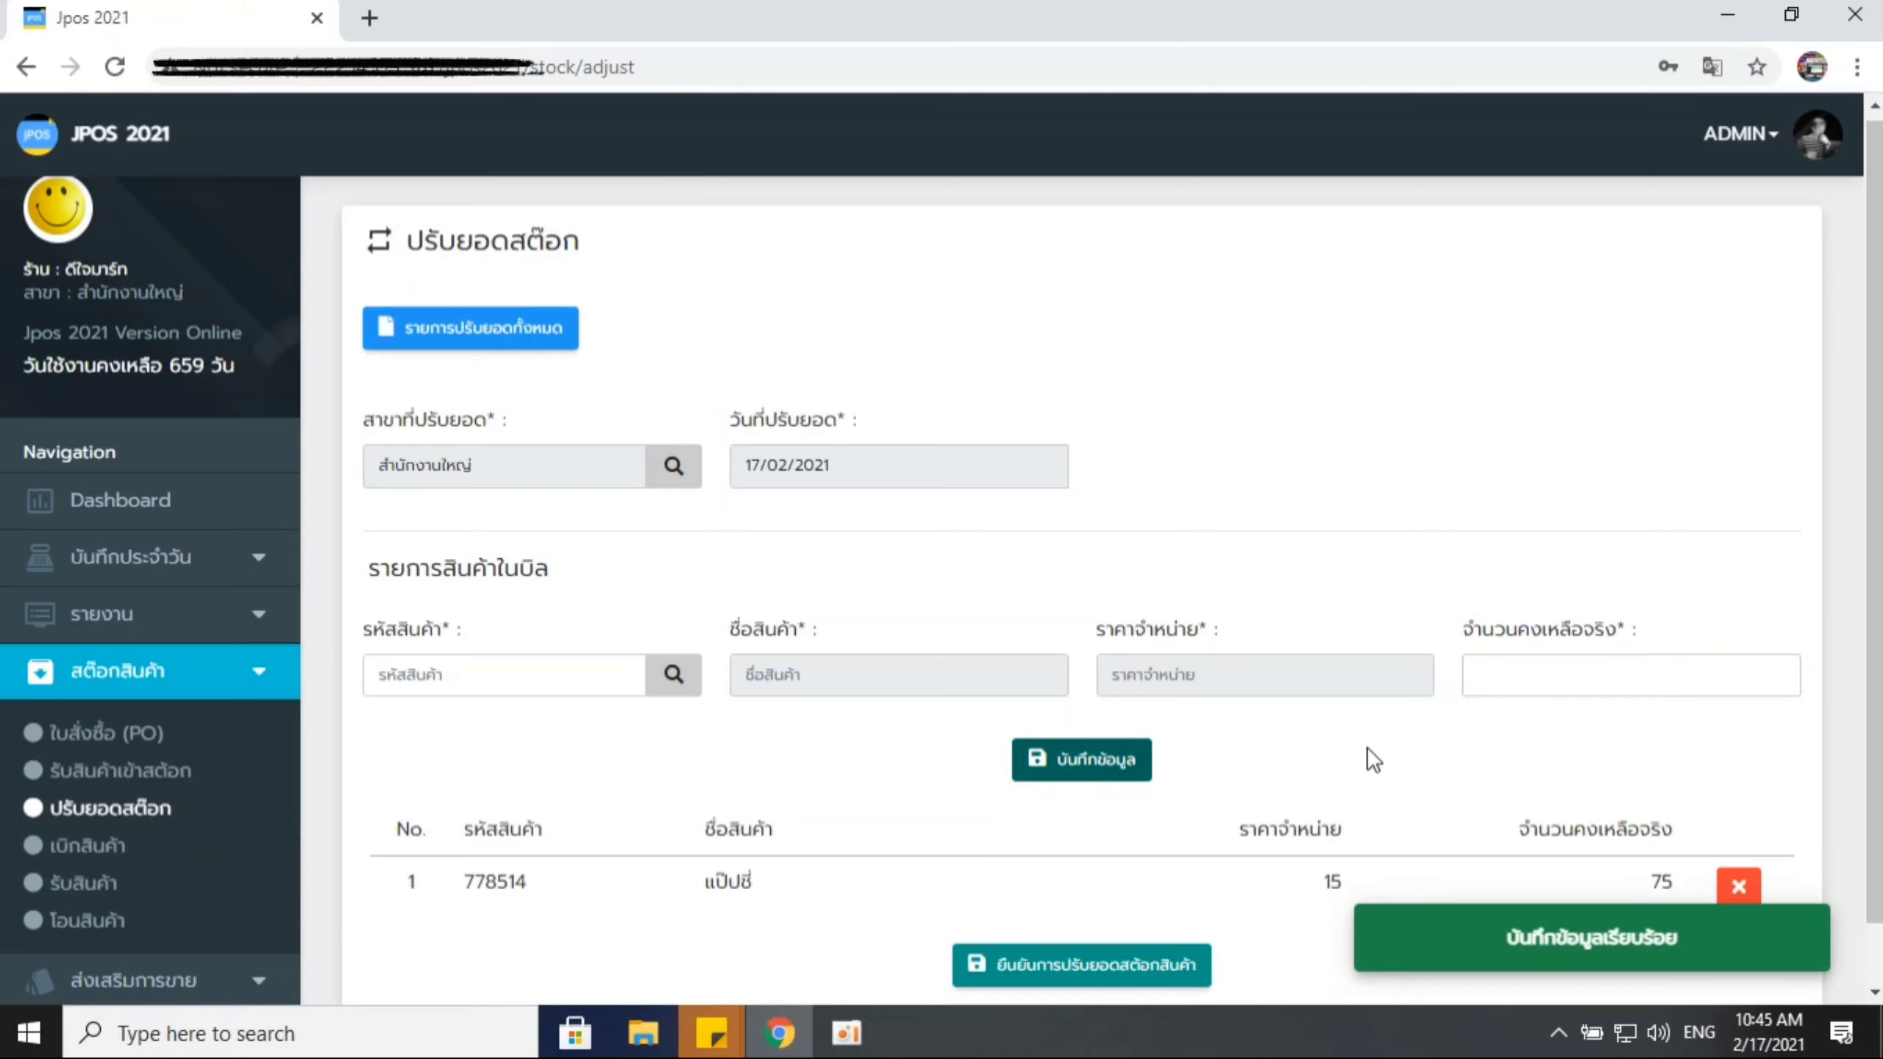
scroll(1361, 721, "down", 1)
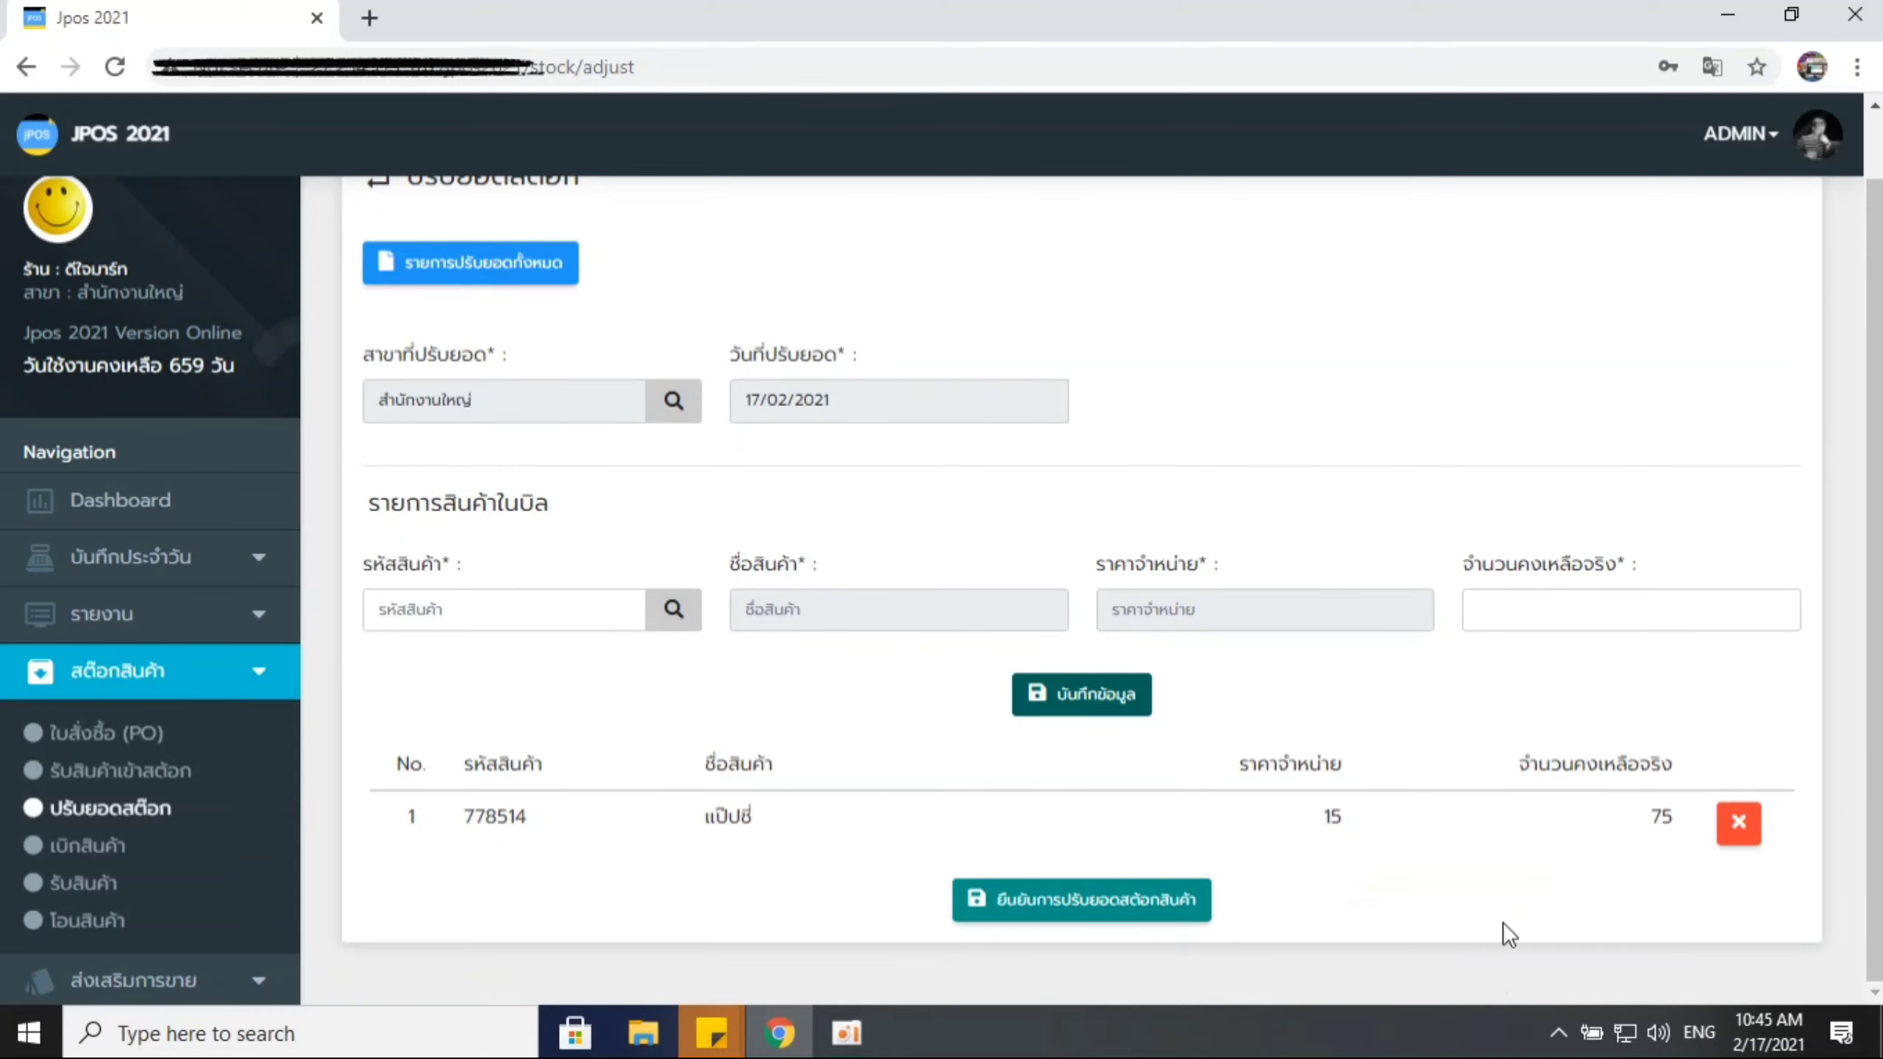
scroll(809, 604, "up", 1)
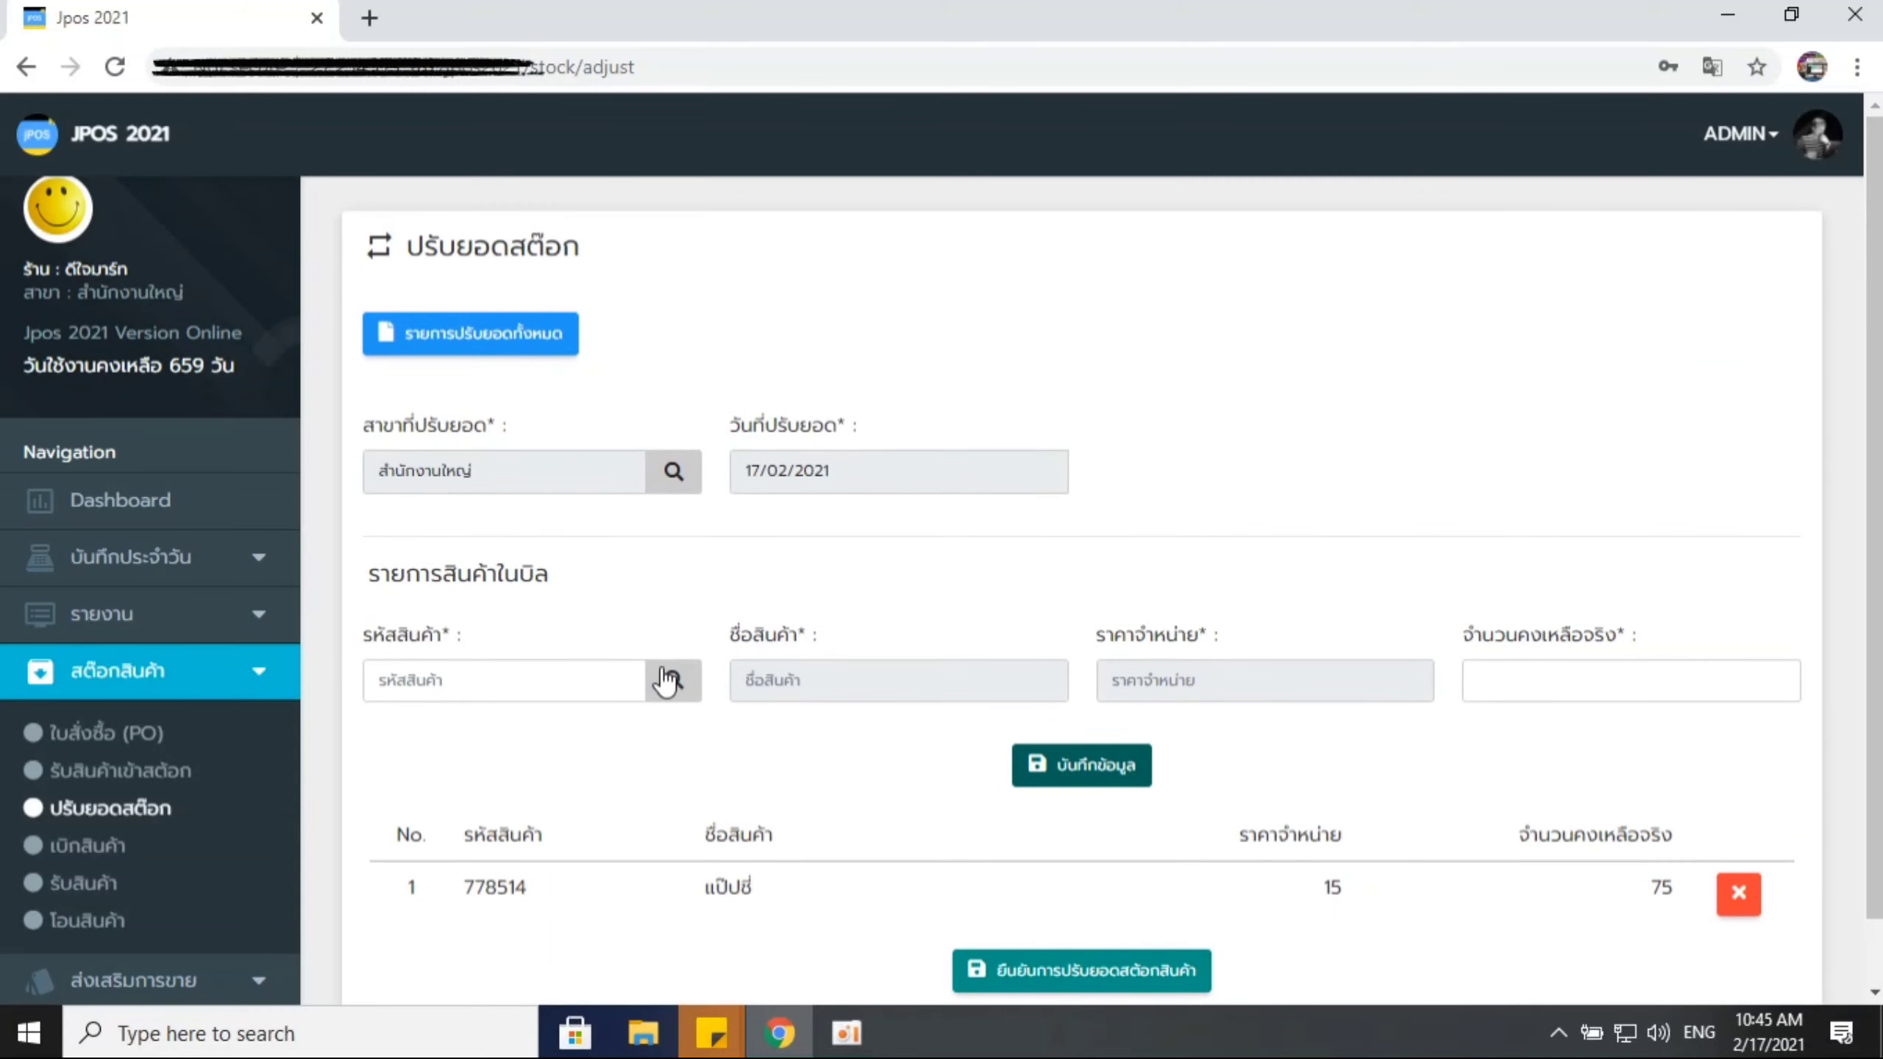
Step: Search the products by the name "ผง" and select ผงซักฟอกบรีส for the adjustment
left_click(505, 682)
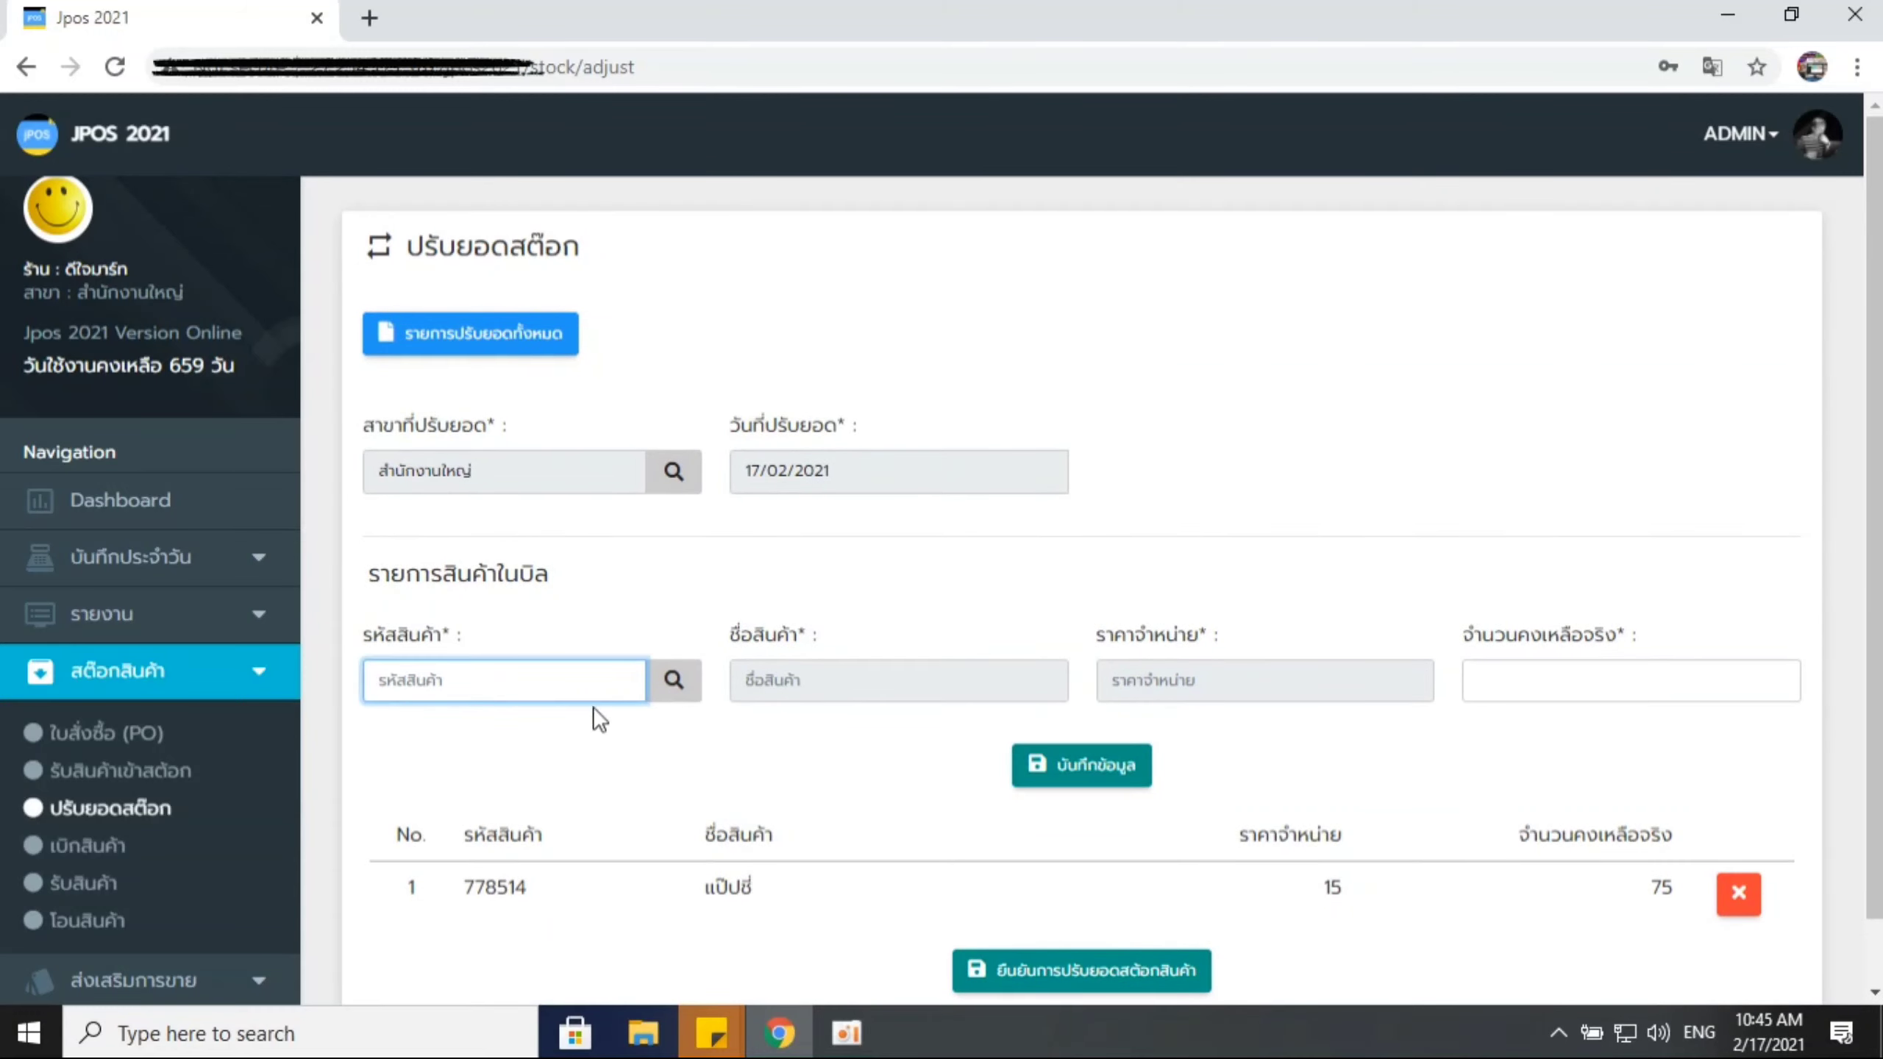
left_click(673, 681)
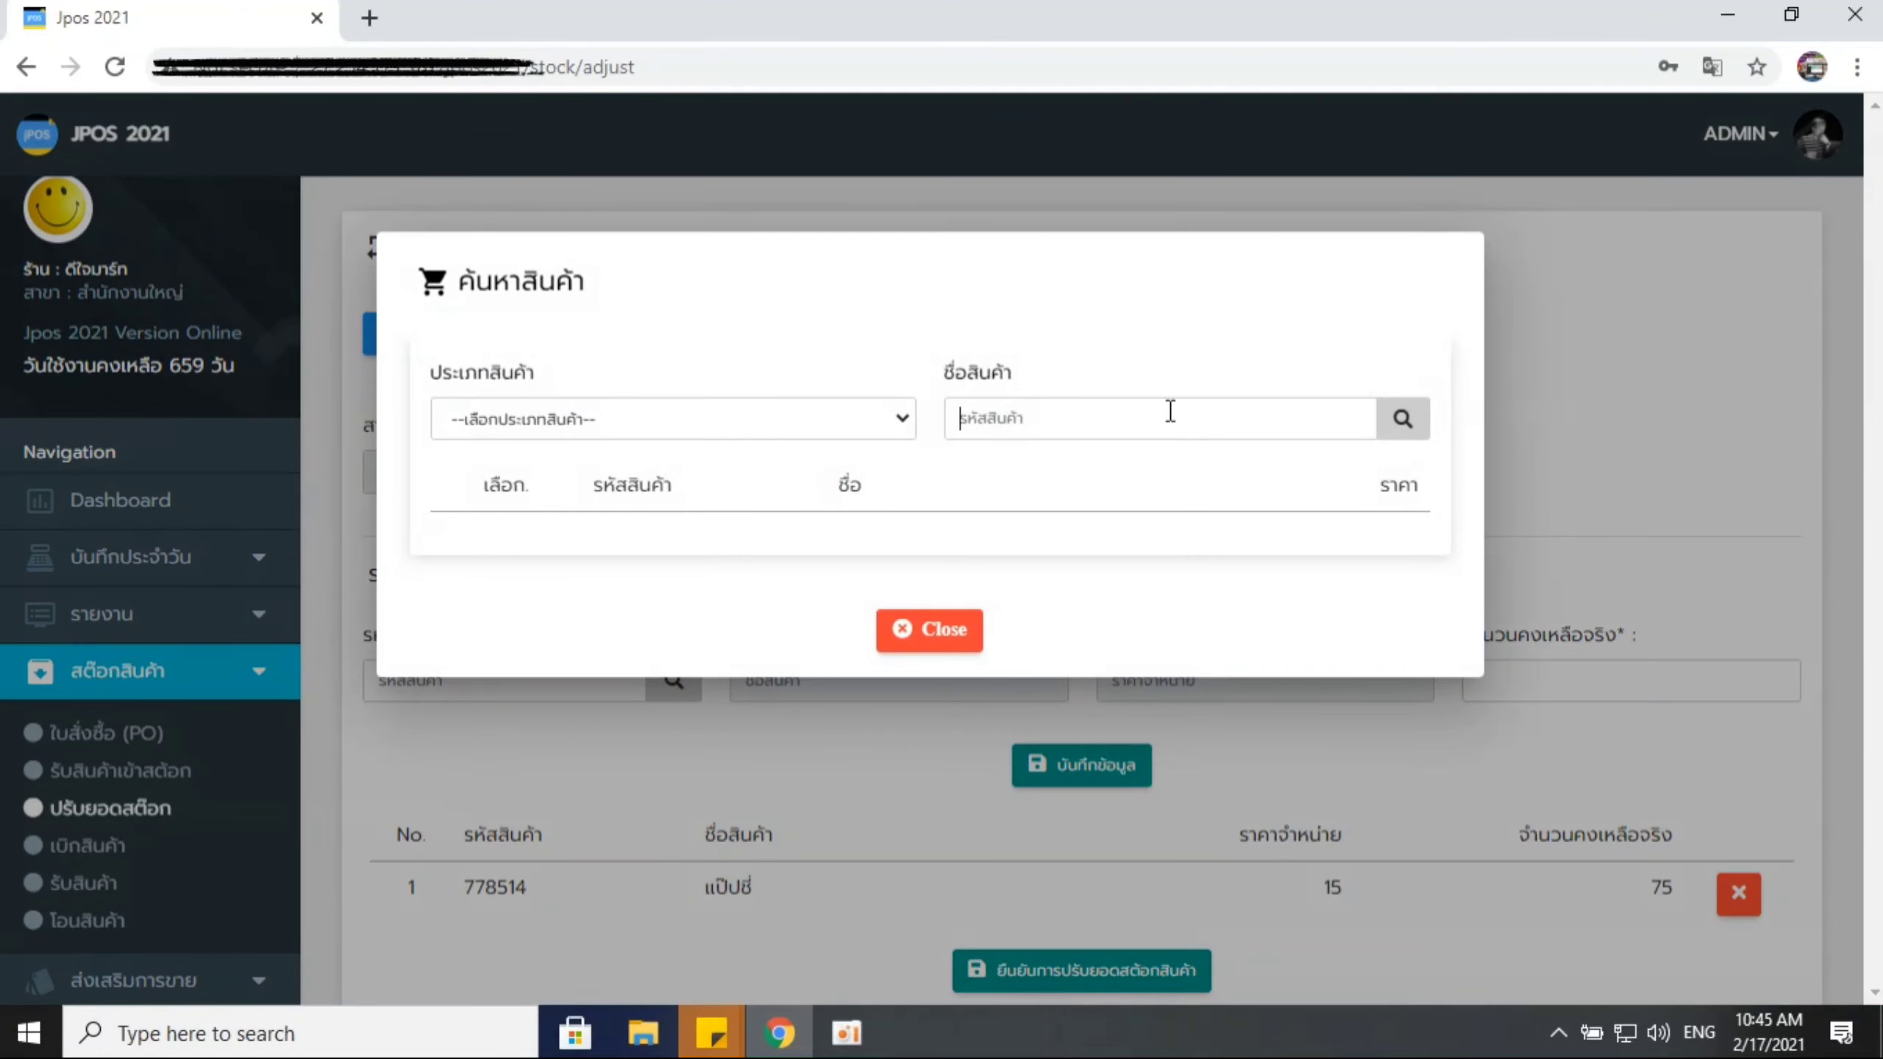
left_click(1170, 411)
type("z")
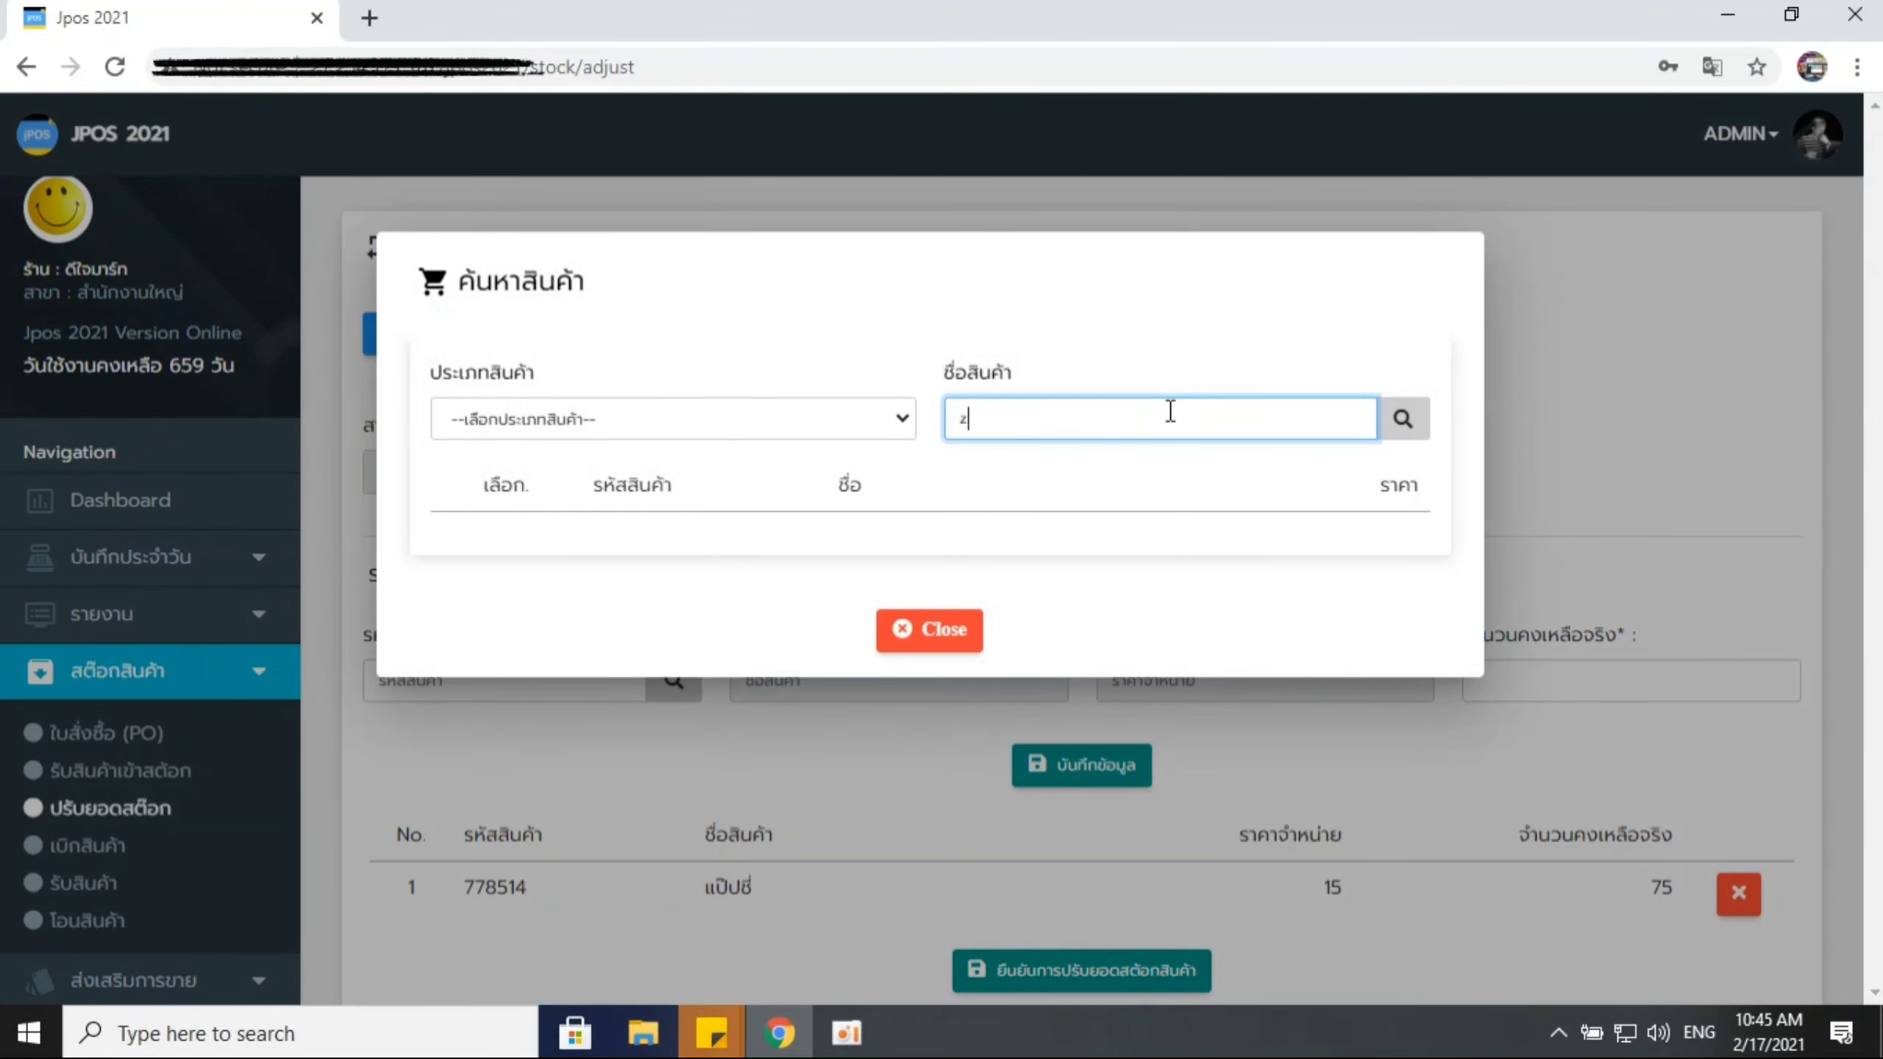
key("BackSpace")
key("alt+shift")
type("ผง")
left_click(1403, 420)
left_click(516, 546)
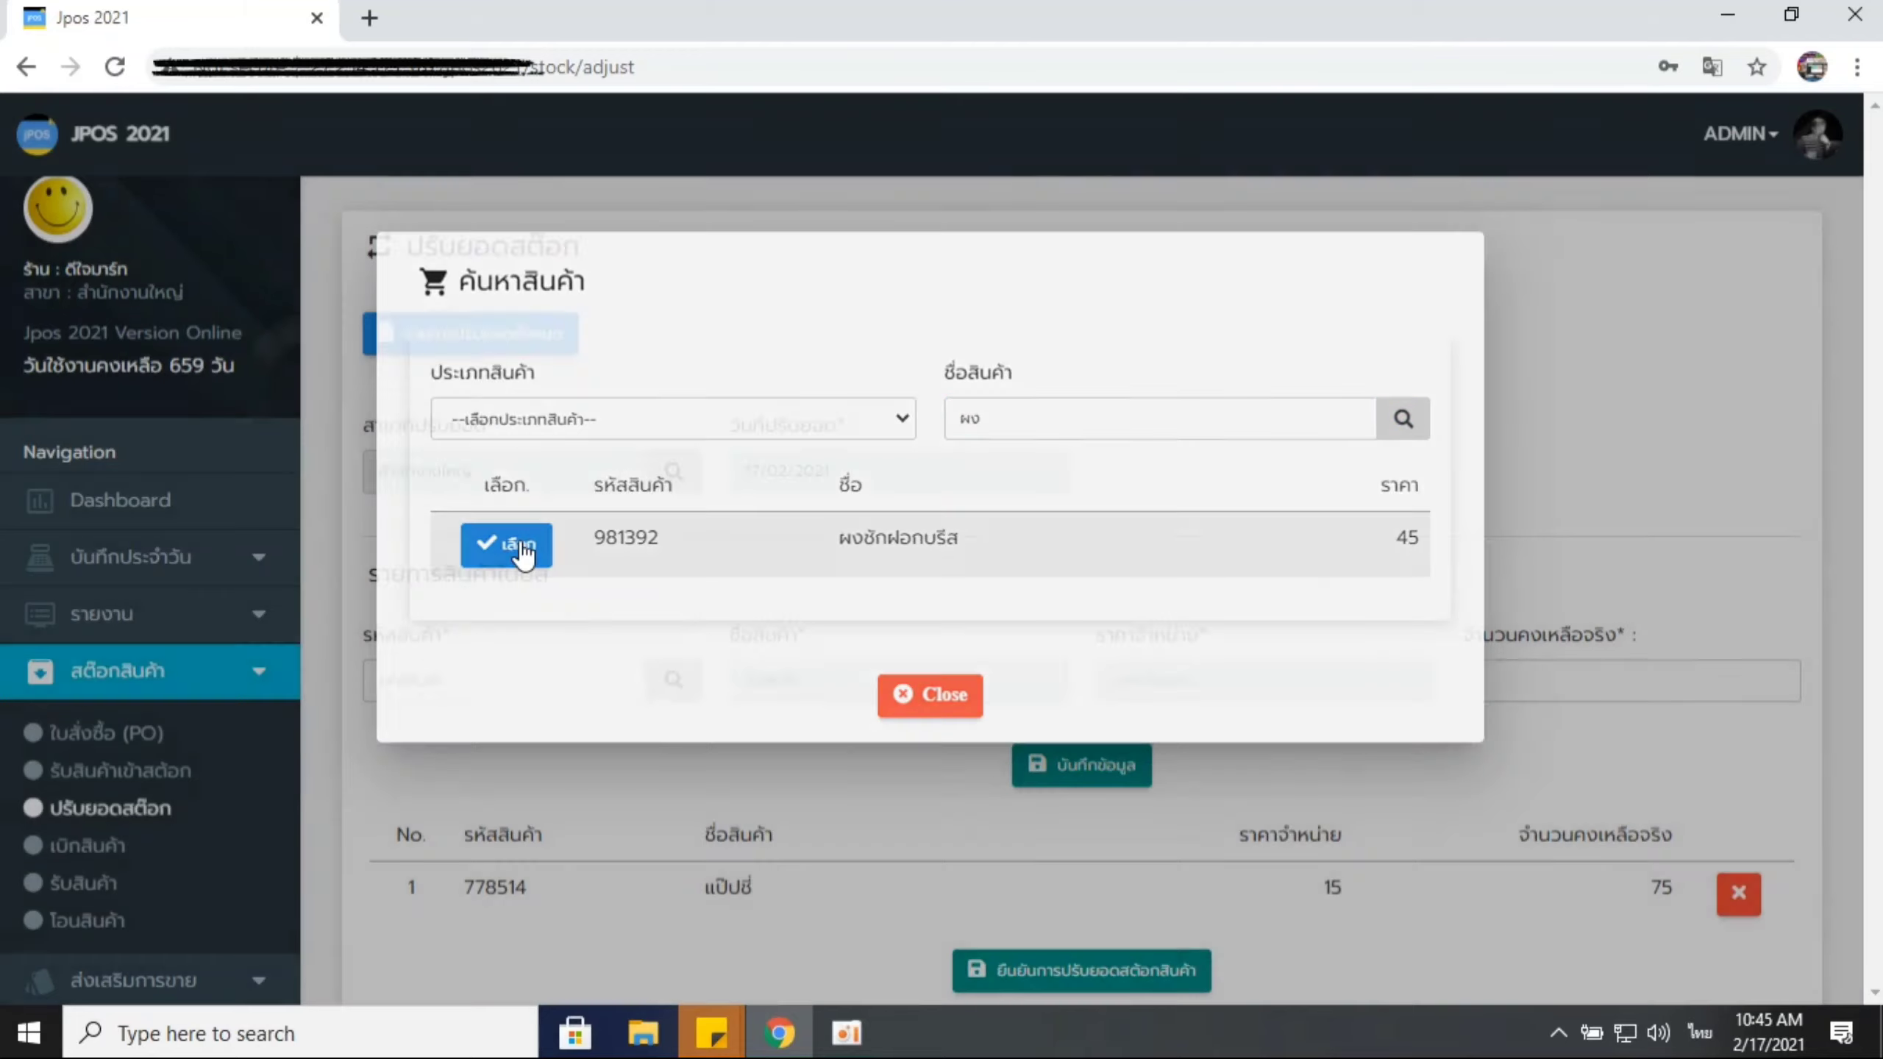
Step: Set the actual remaining quantity of ผงซักฟอกบรีส to 23 and save it to the adjustment list
scroll(921, 541, "down", 1)
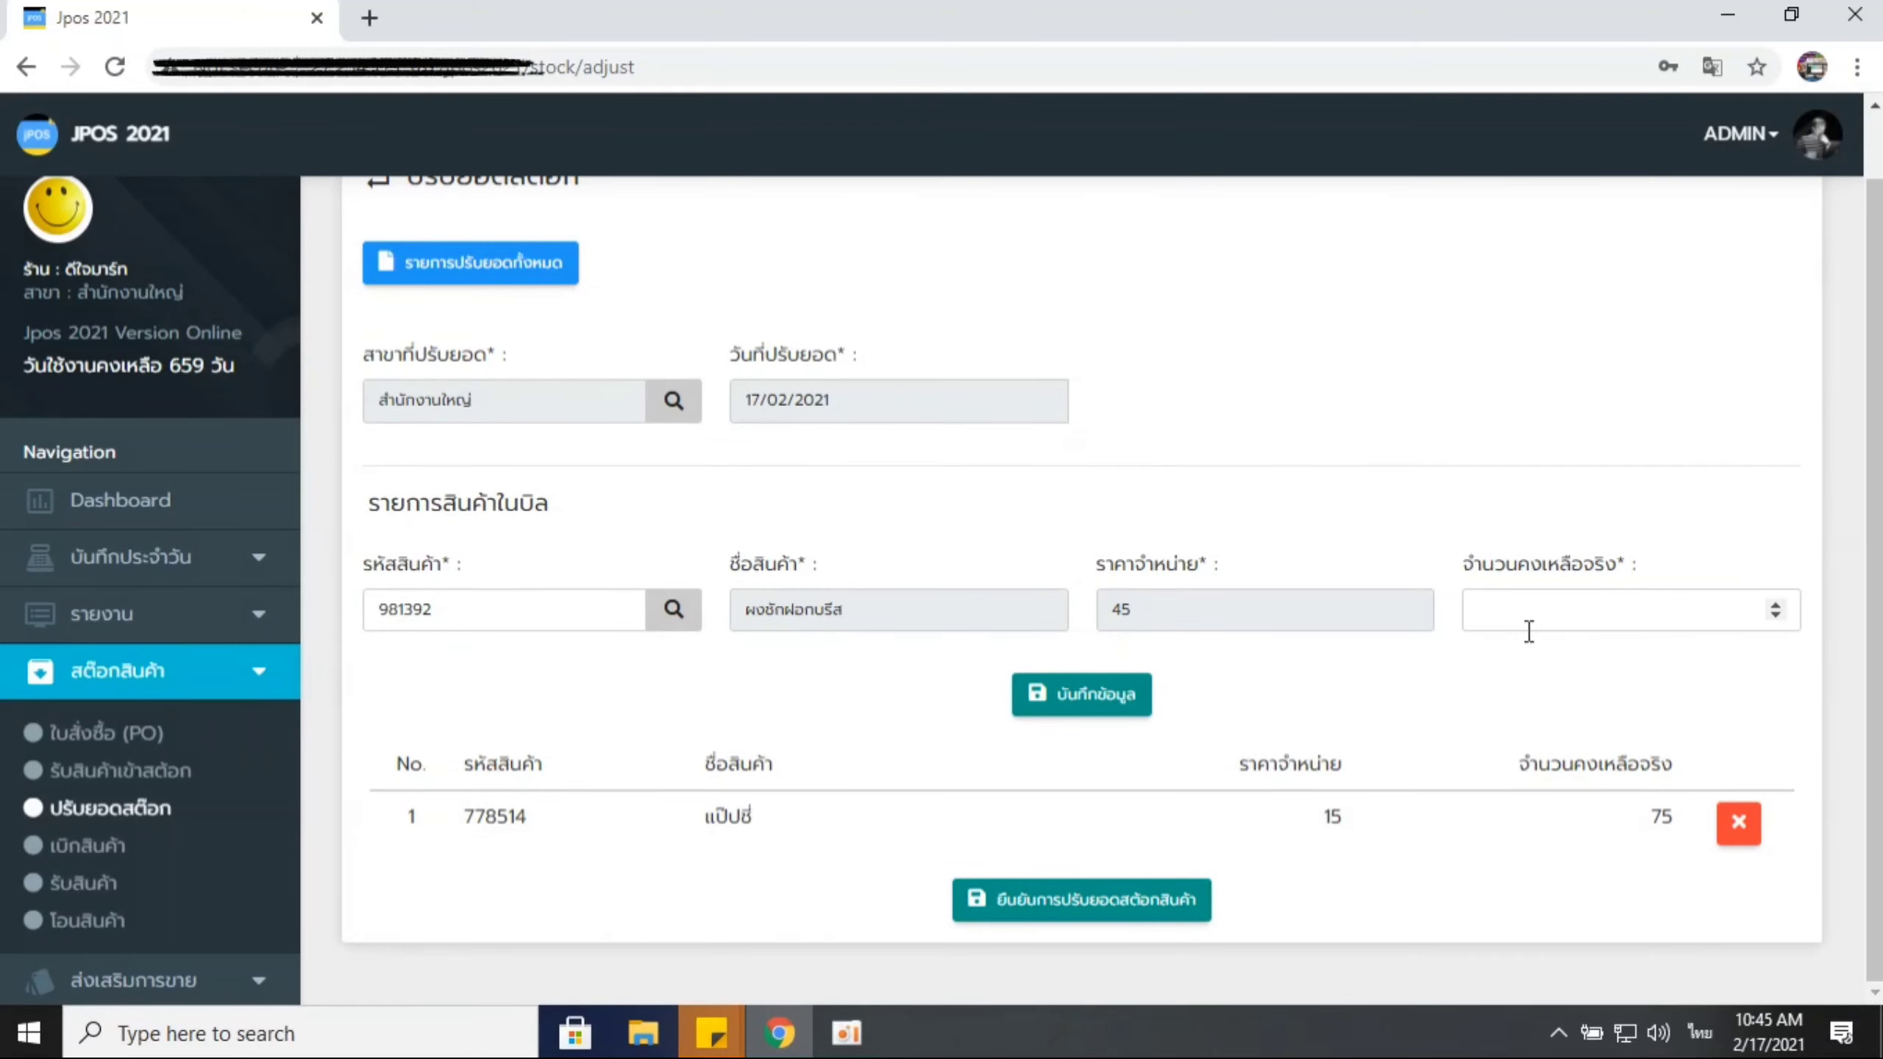
left_click(1557, 611)
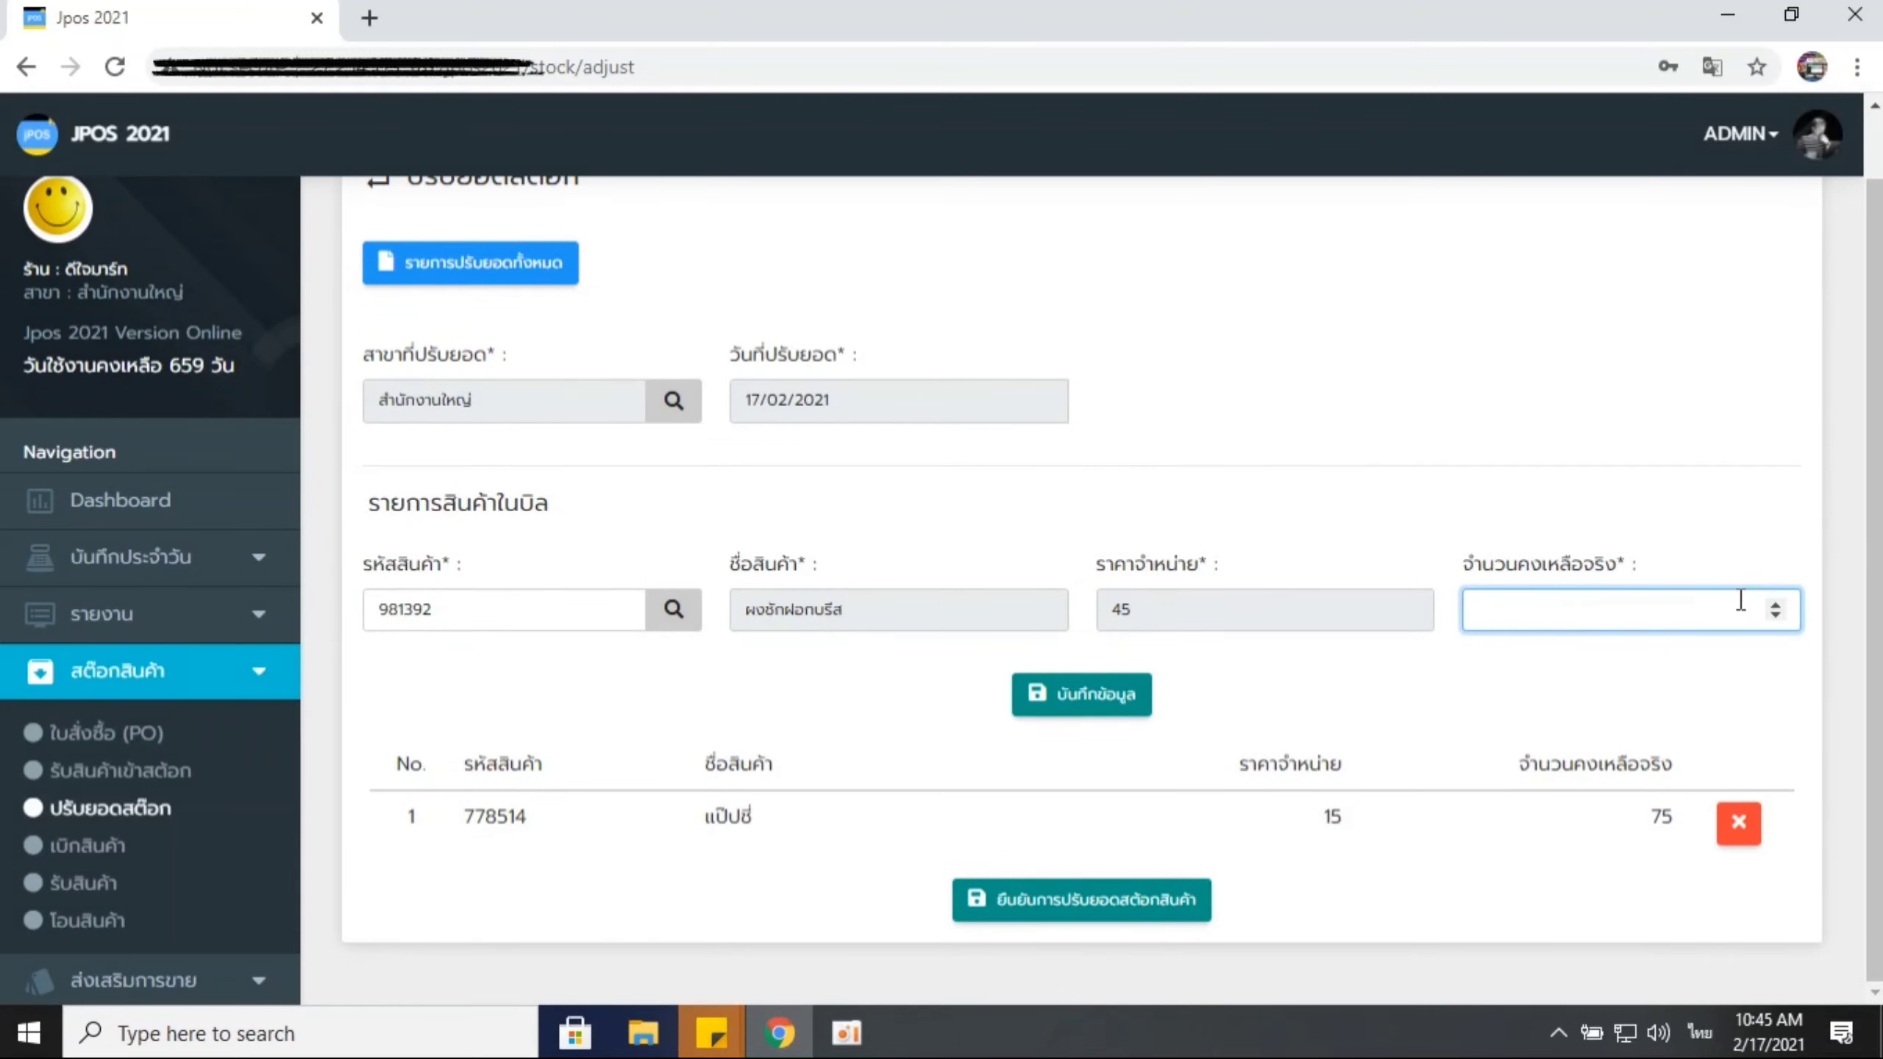
left_click(1777, 602)
left_click(1777, 602)
left_click(1777, 602)
double_click(1758, 610)
key("BackSpace")
key("alt+shift")
type("23")
left_click(1067, 708)
scroll(1438, 615, "down", 1)
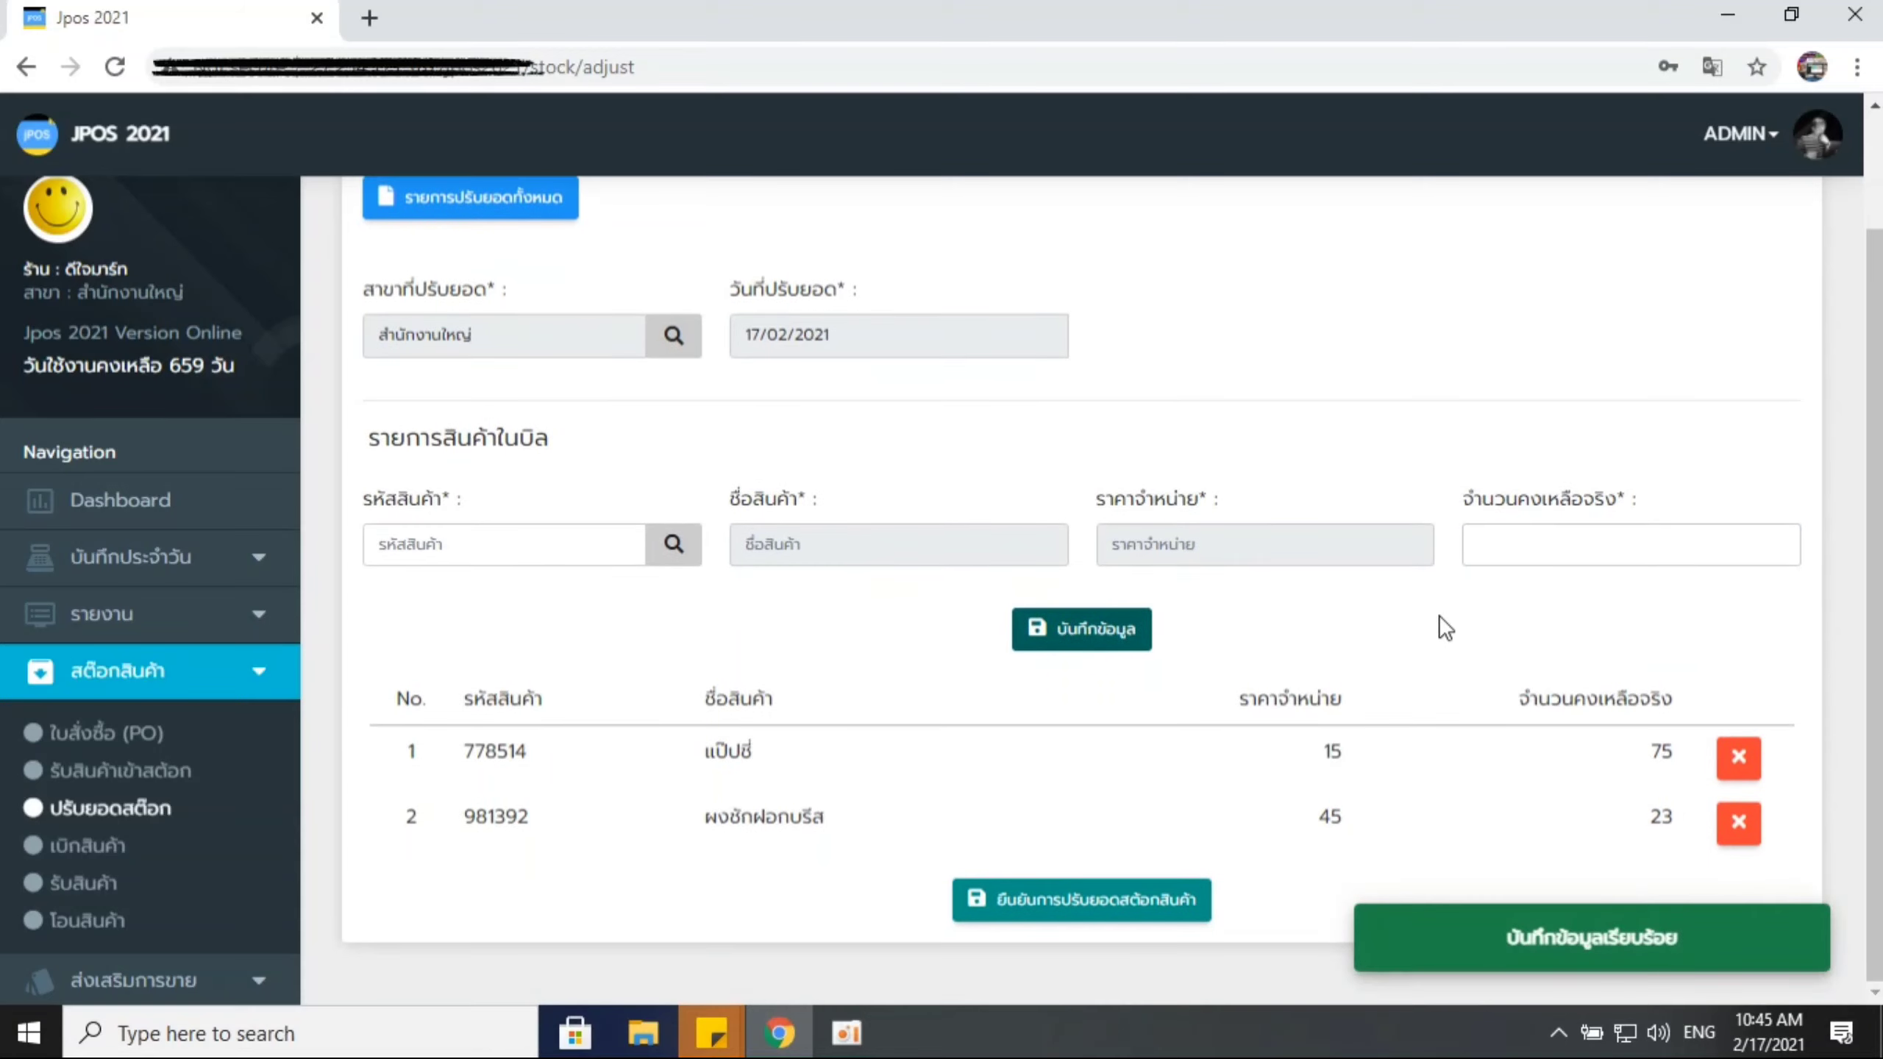
Step: Select the product น้ำเปล่า from the สินค้าอุปโภค category for the adjustment
left_click(670, 548)
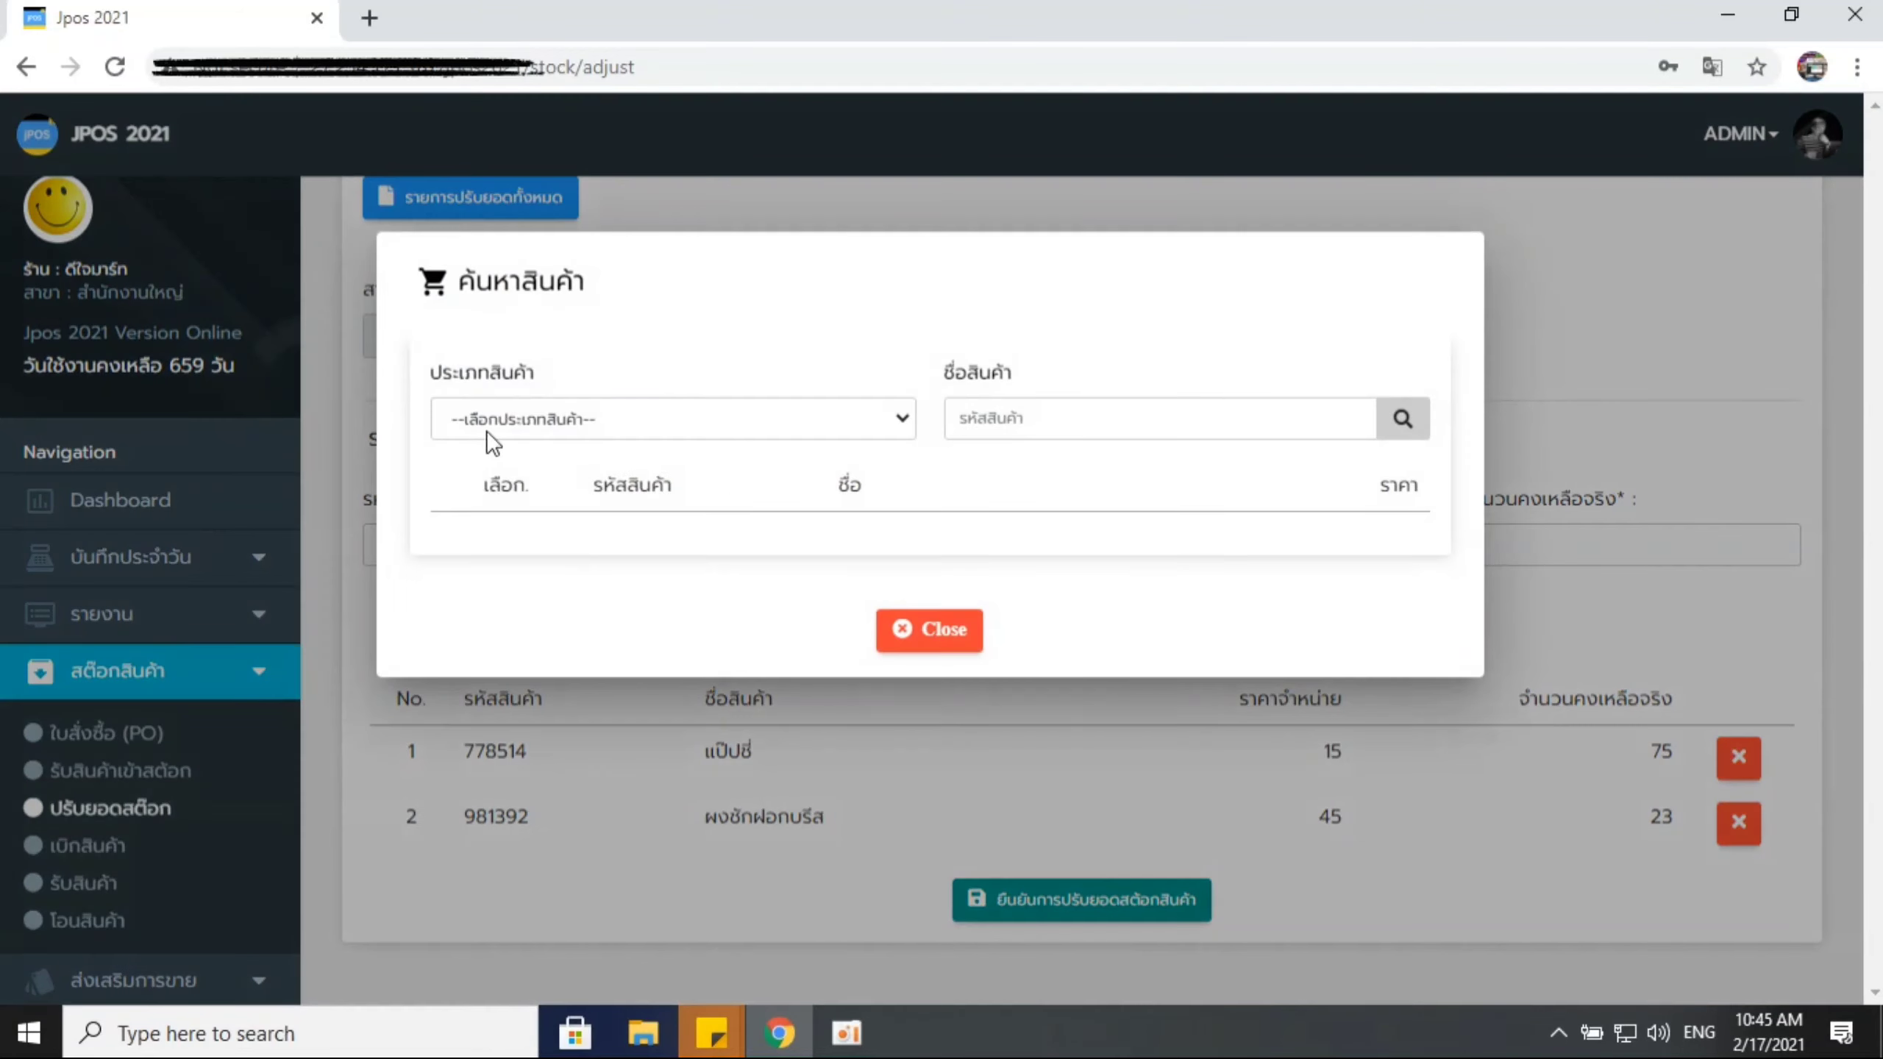
left_click(504, 419)
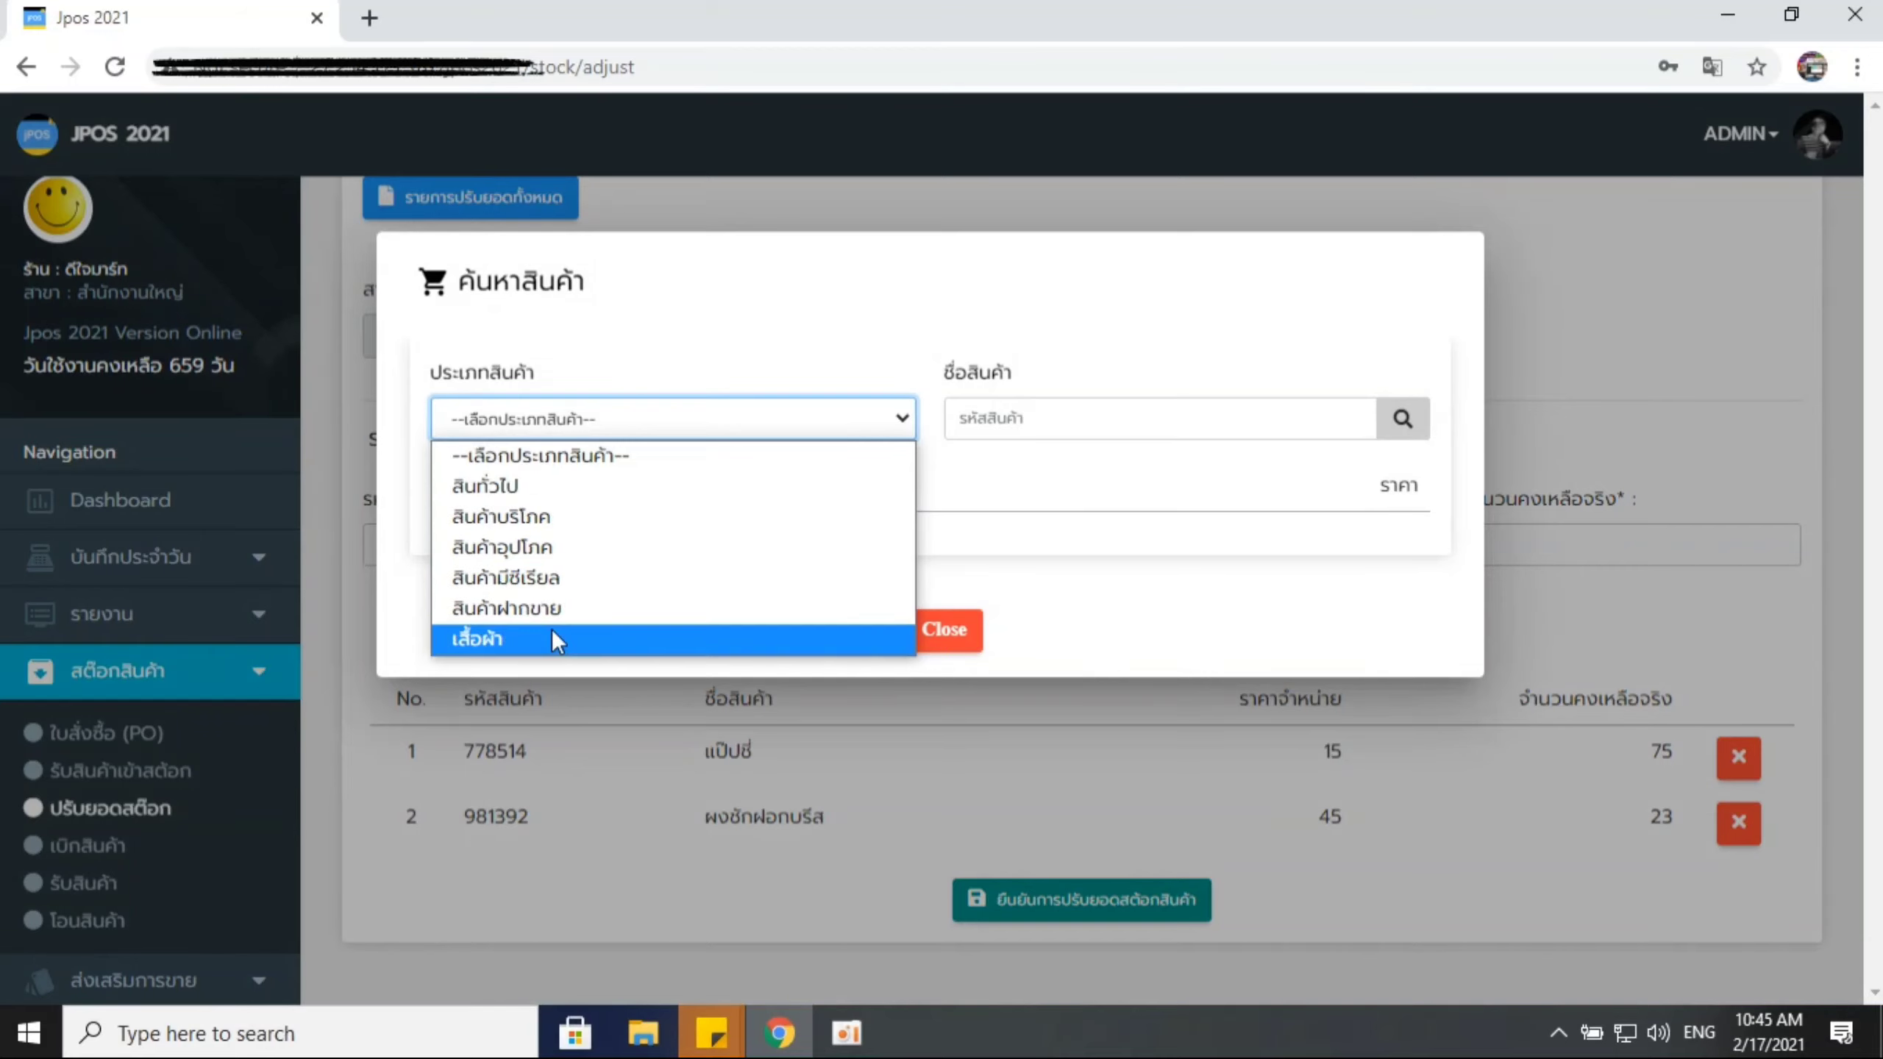
left_click(556, 553)
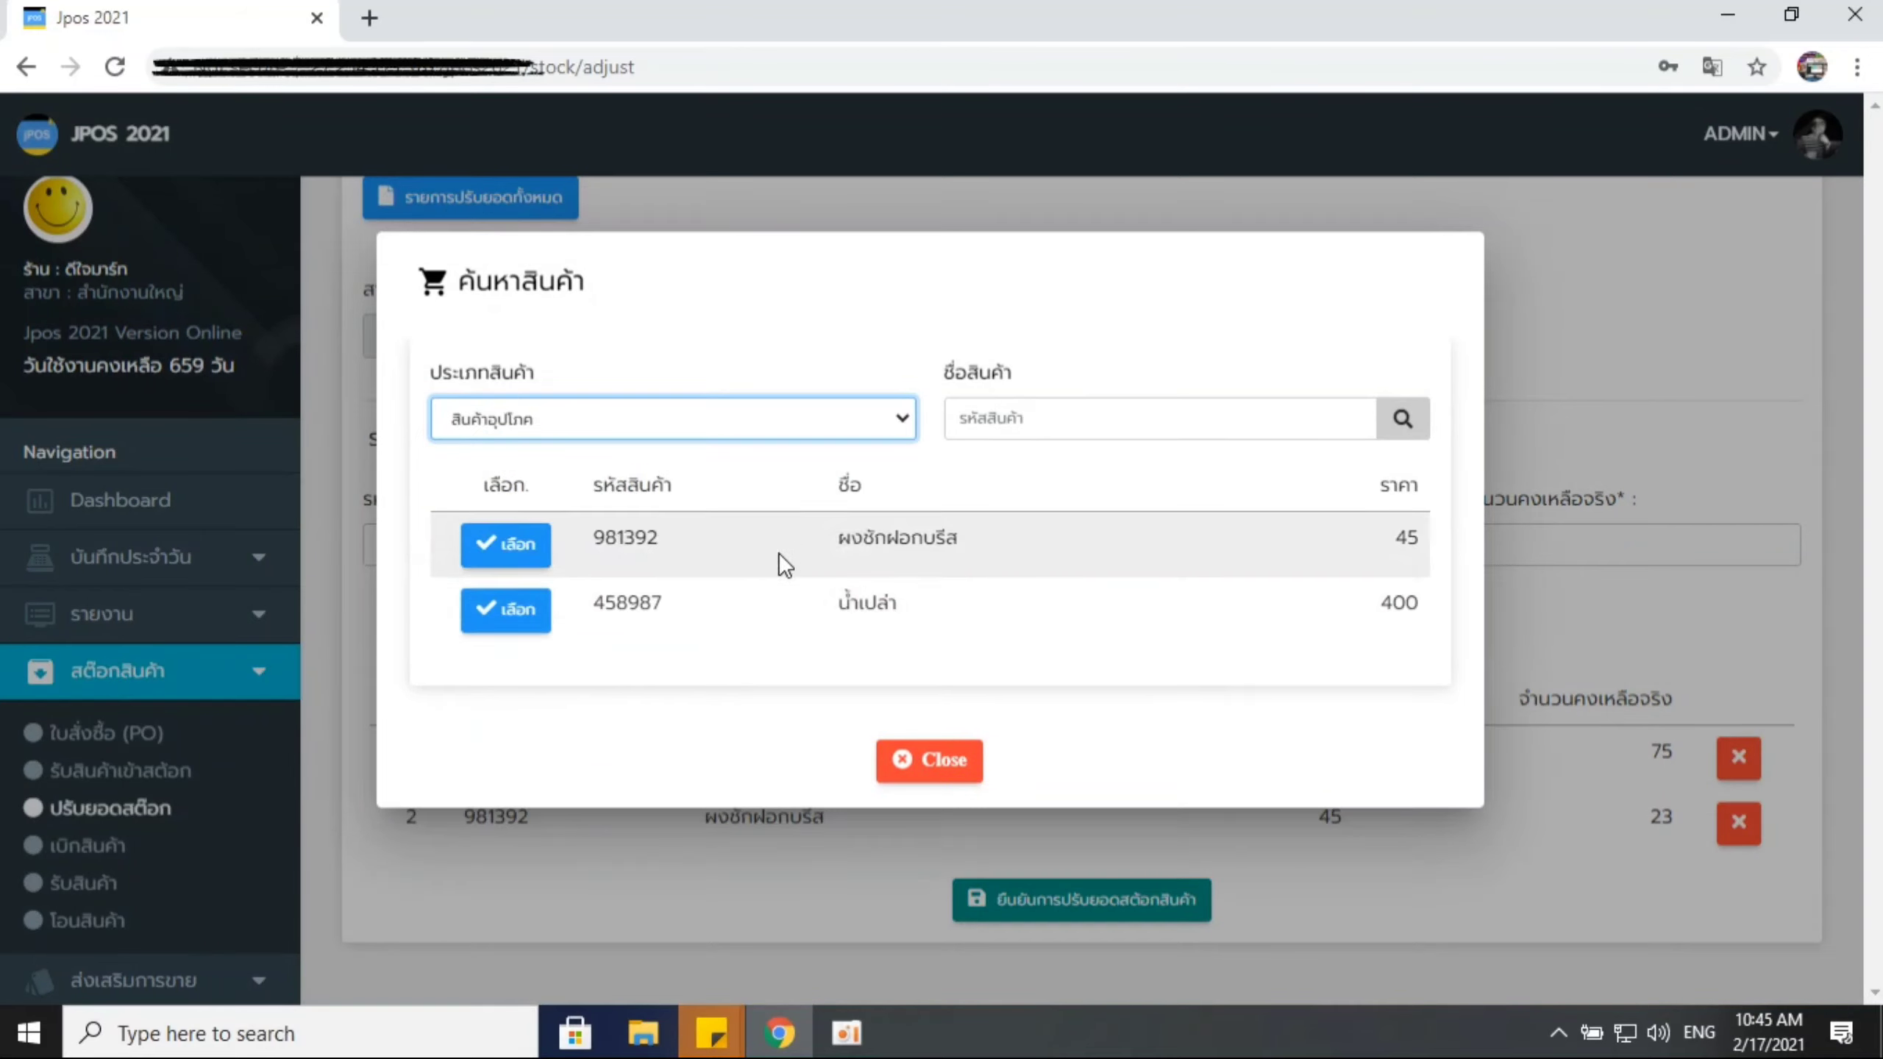
left_click(516, 614)
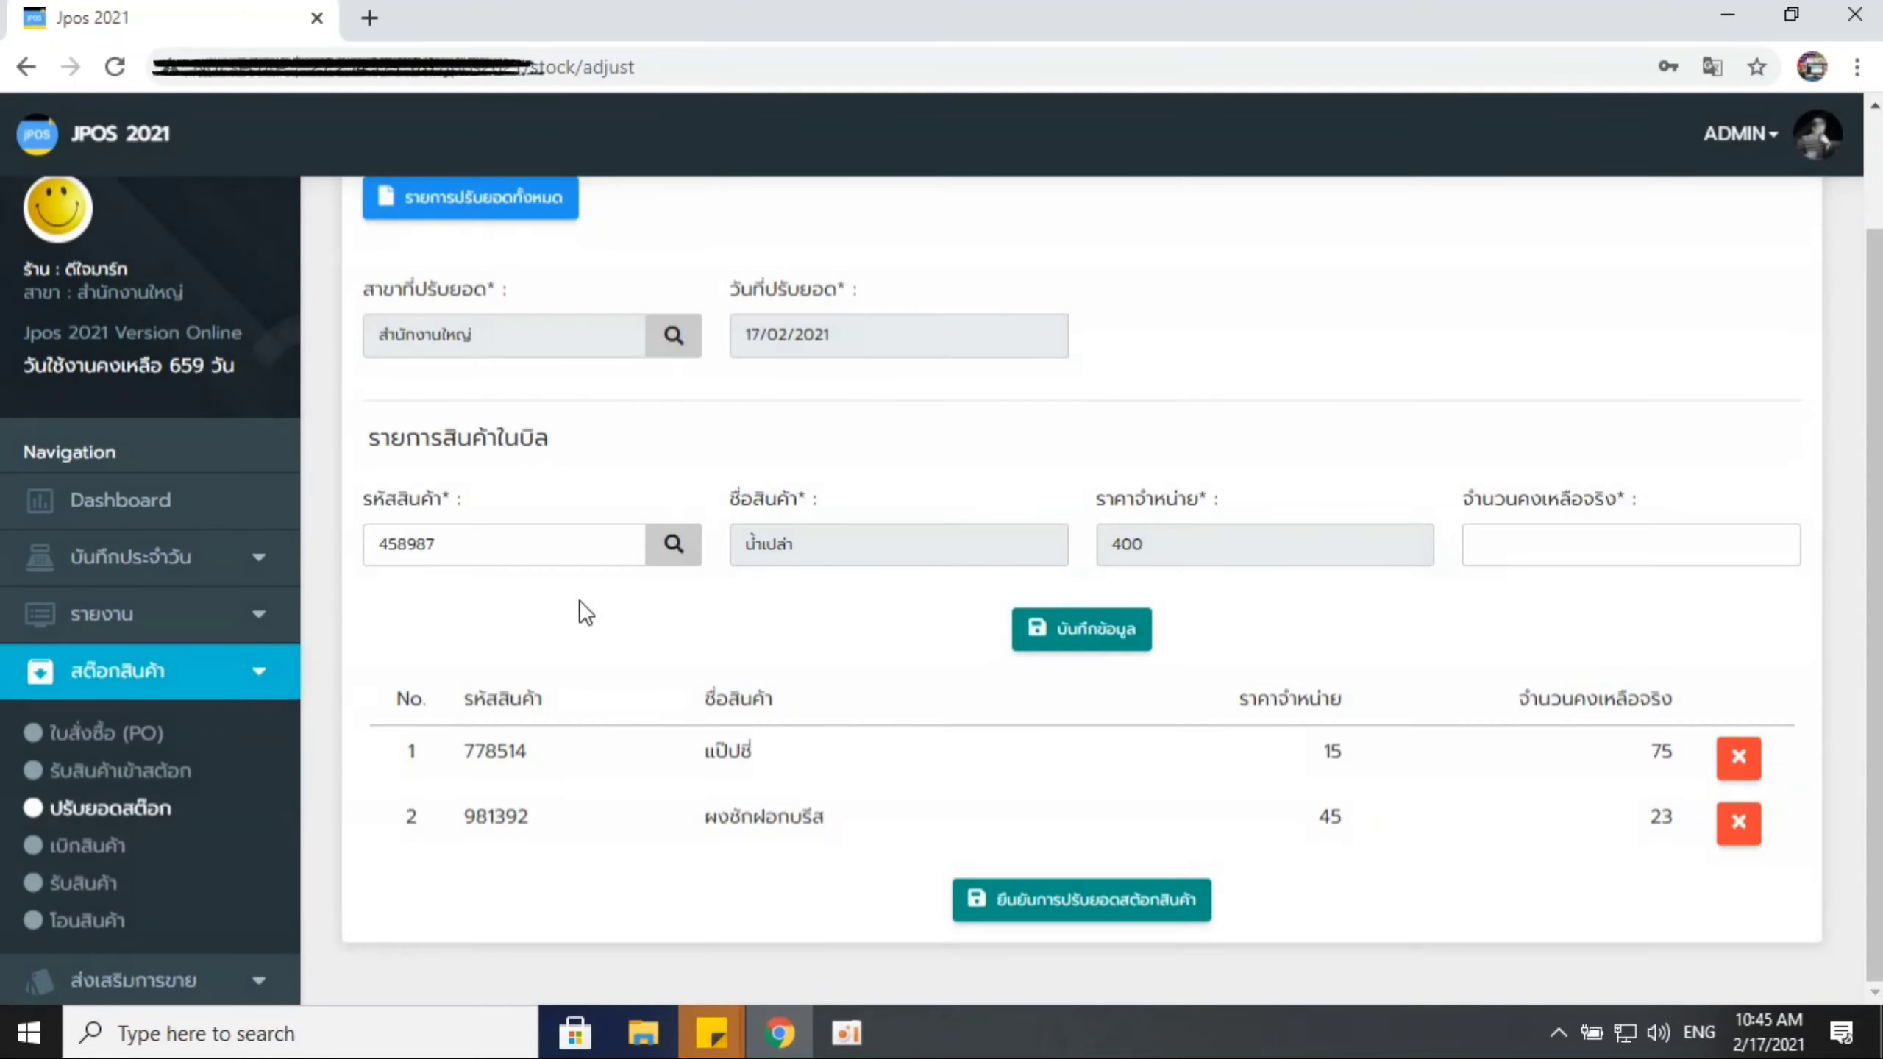
Step: Add แชมพู from the สินทั่วไป category to the adjustment list with an actual remaining quantity of 48
left_click(671, 545)
left_click(489, 432)
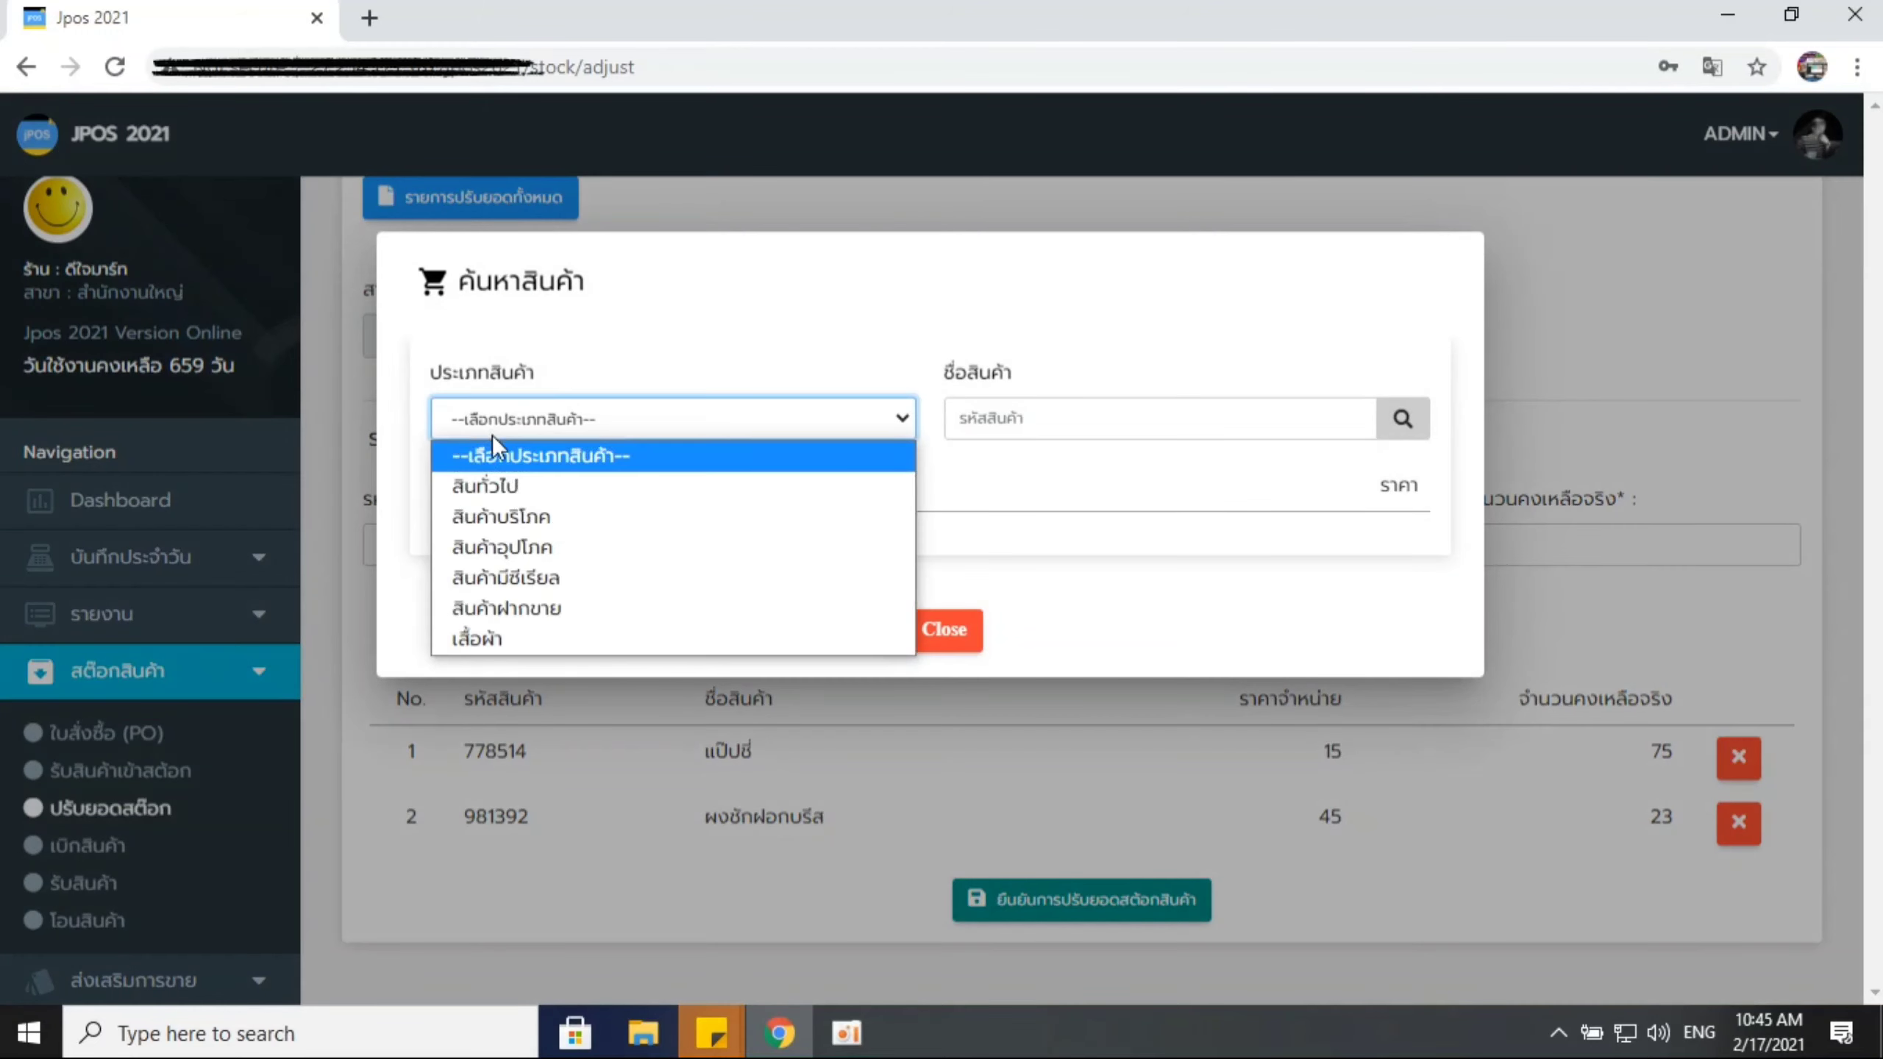
left_click(519, 490)
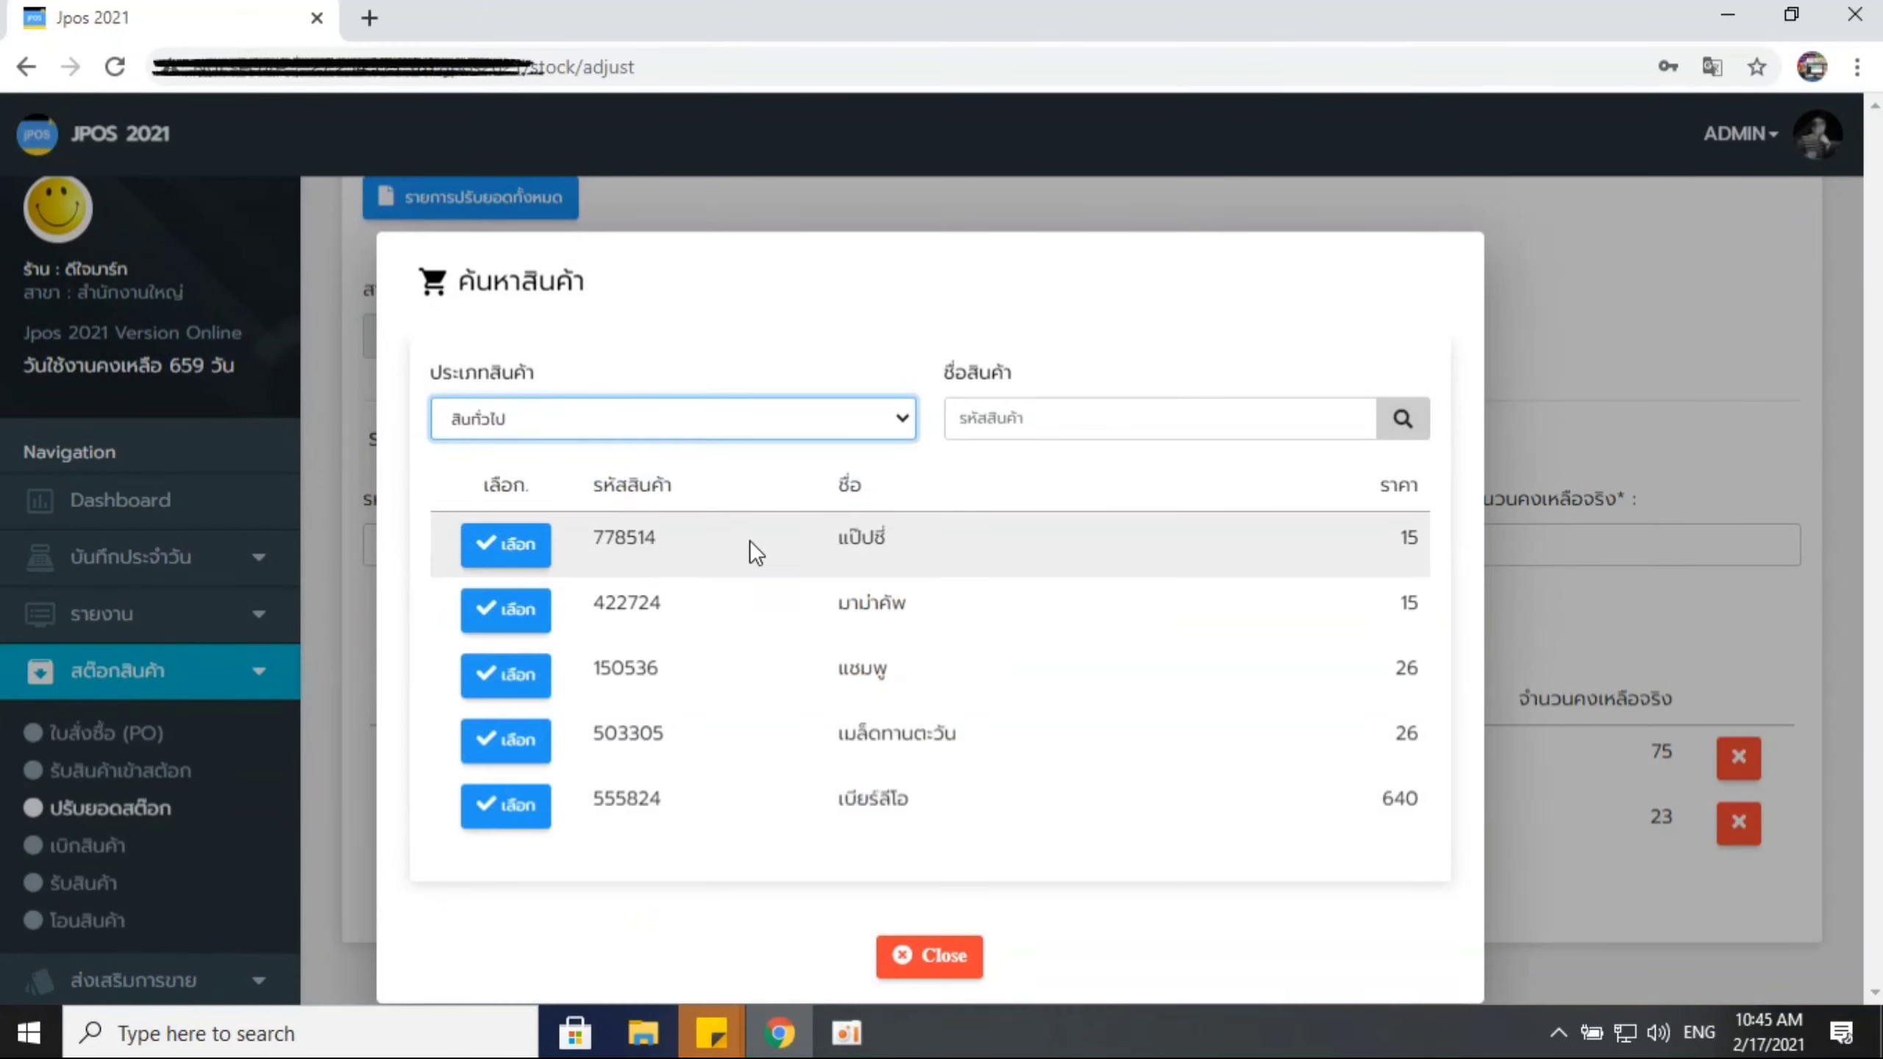
left_click(497, 674)
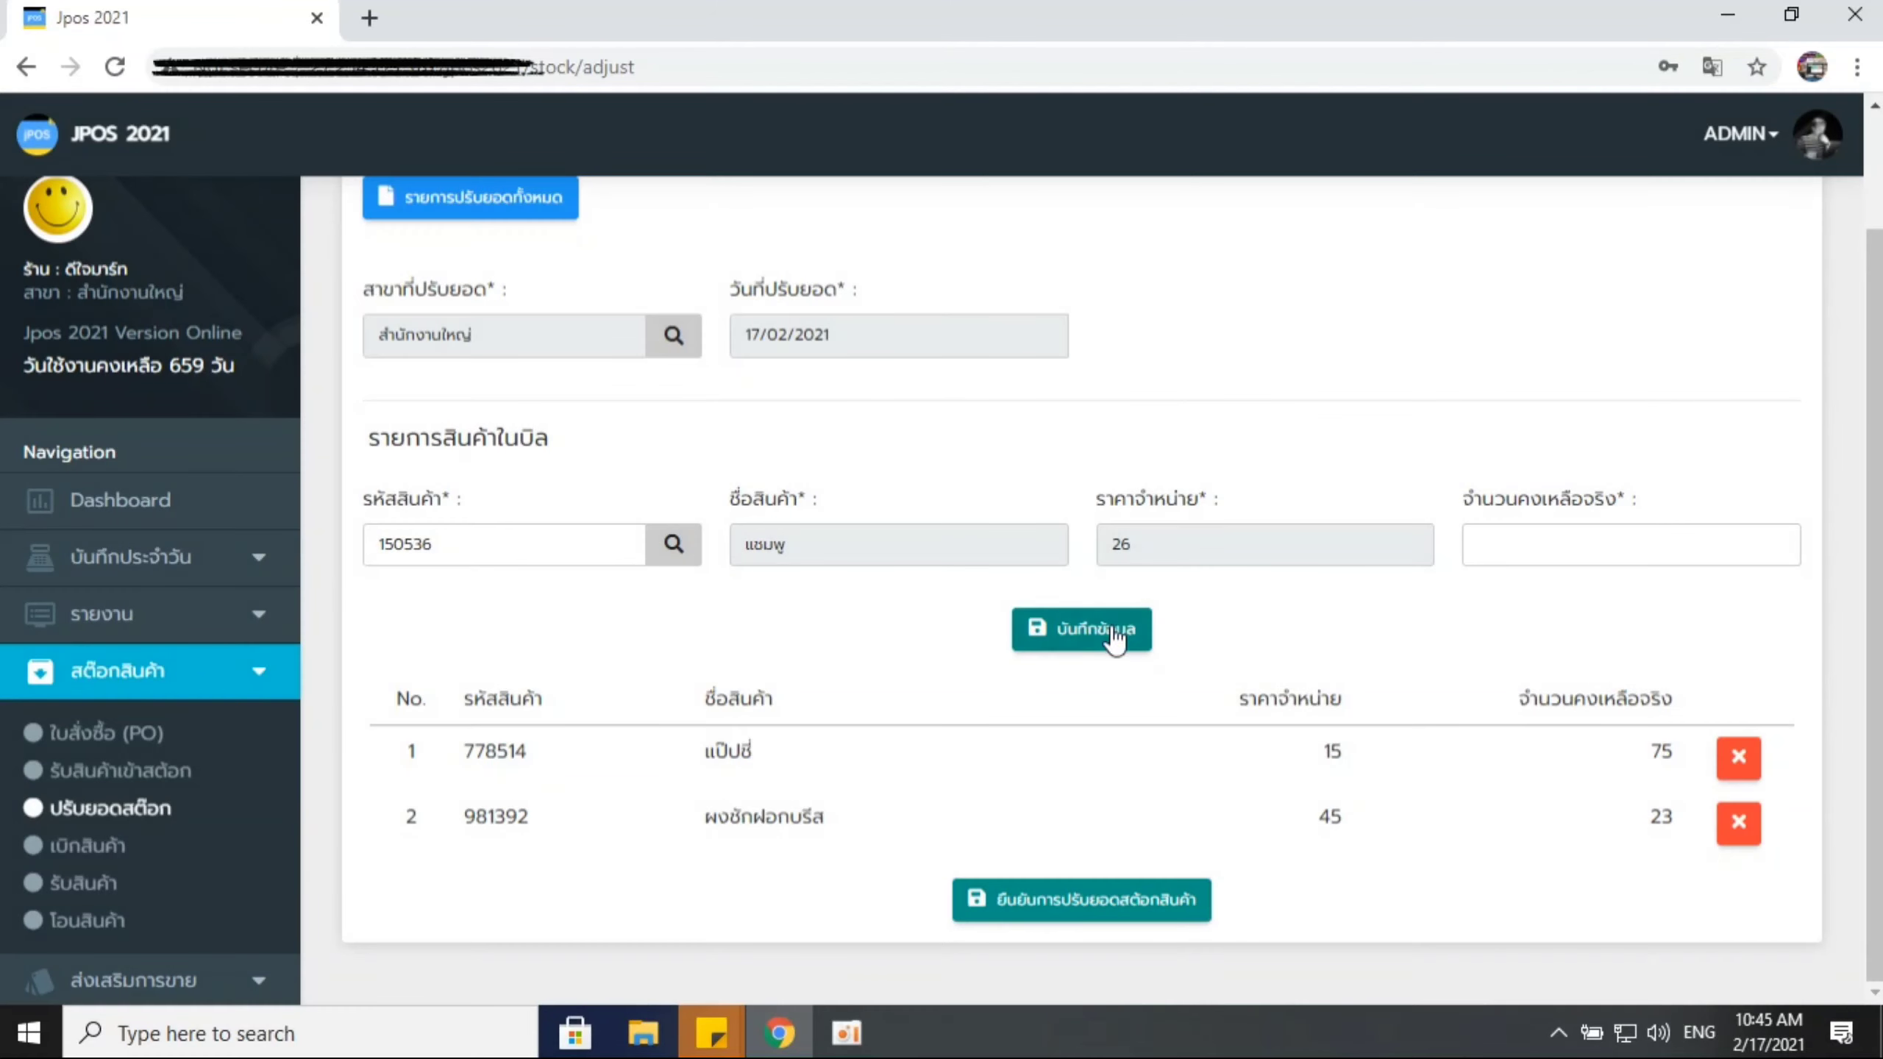
left_click(1545, 556)
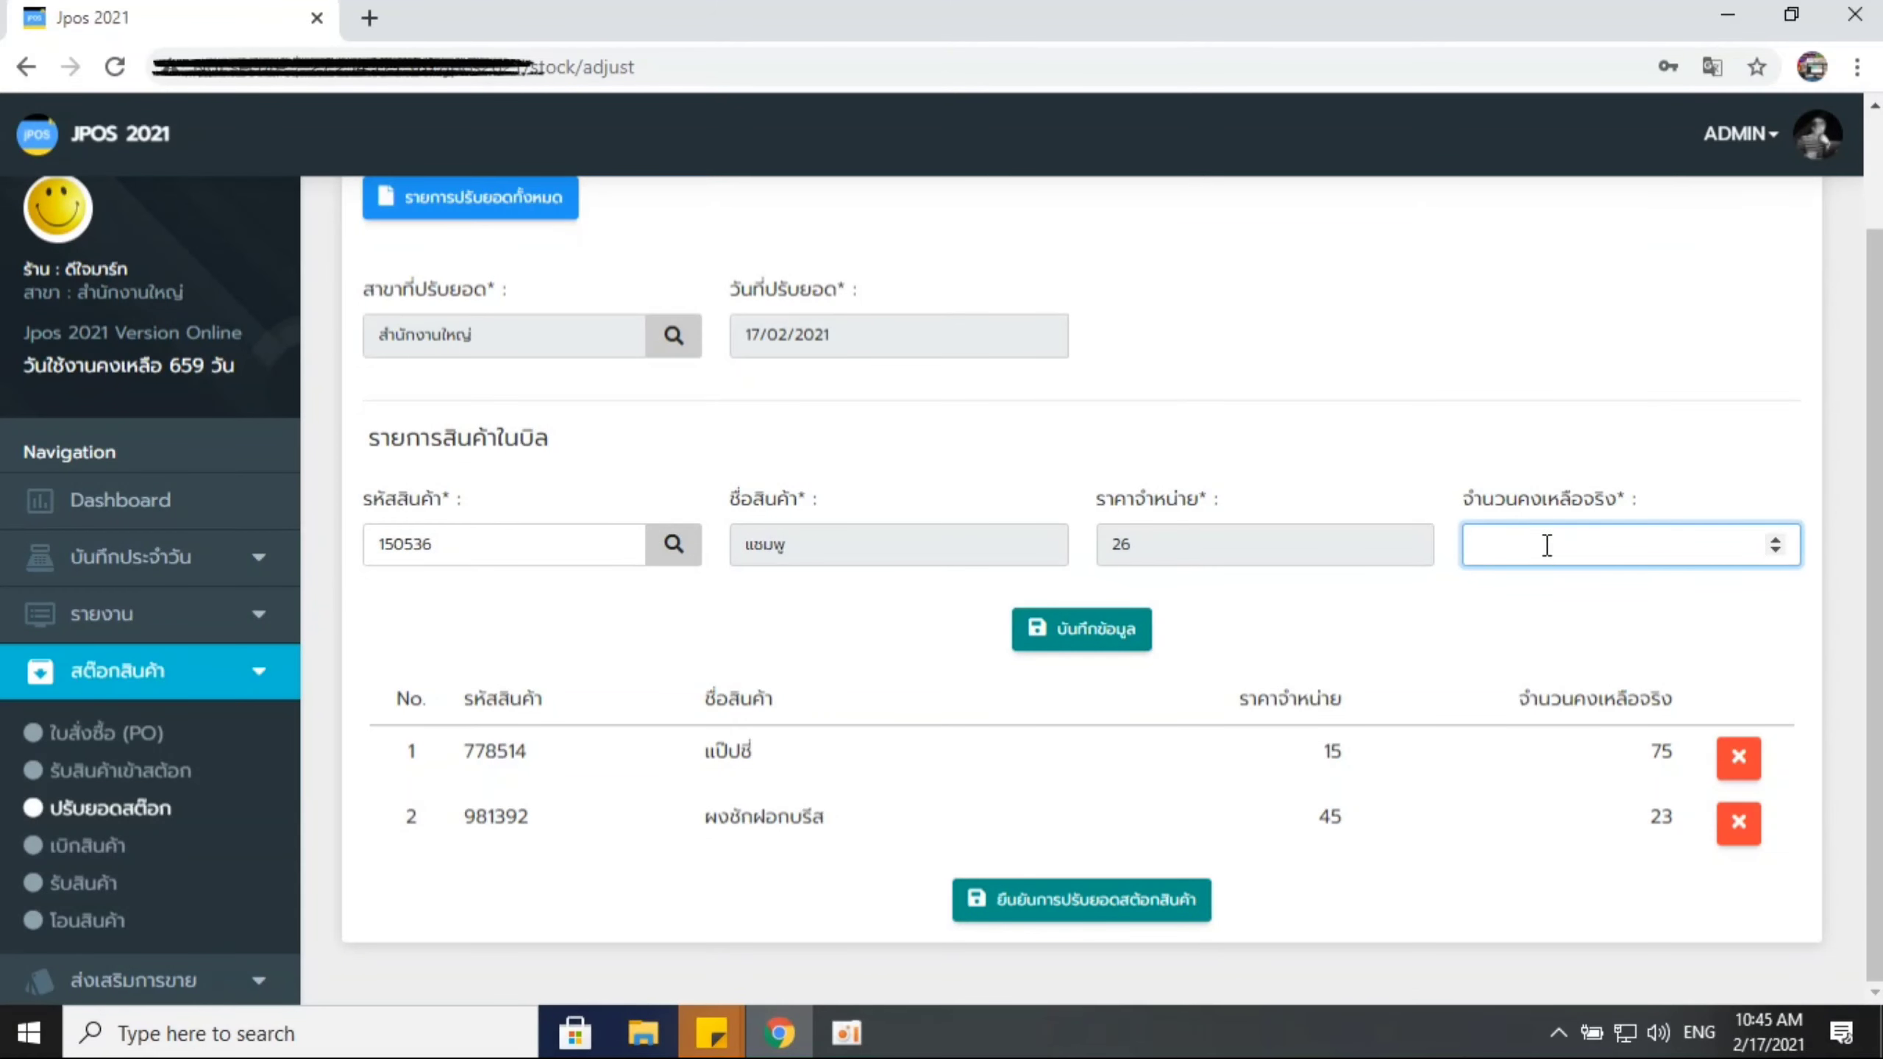
type("48")
left_click(1060, 638)
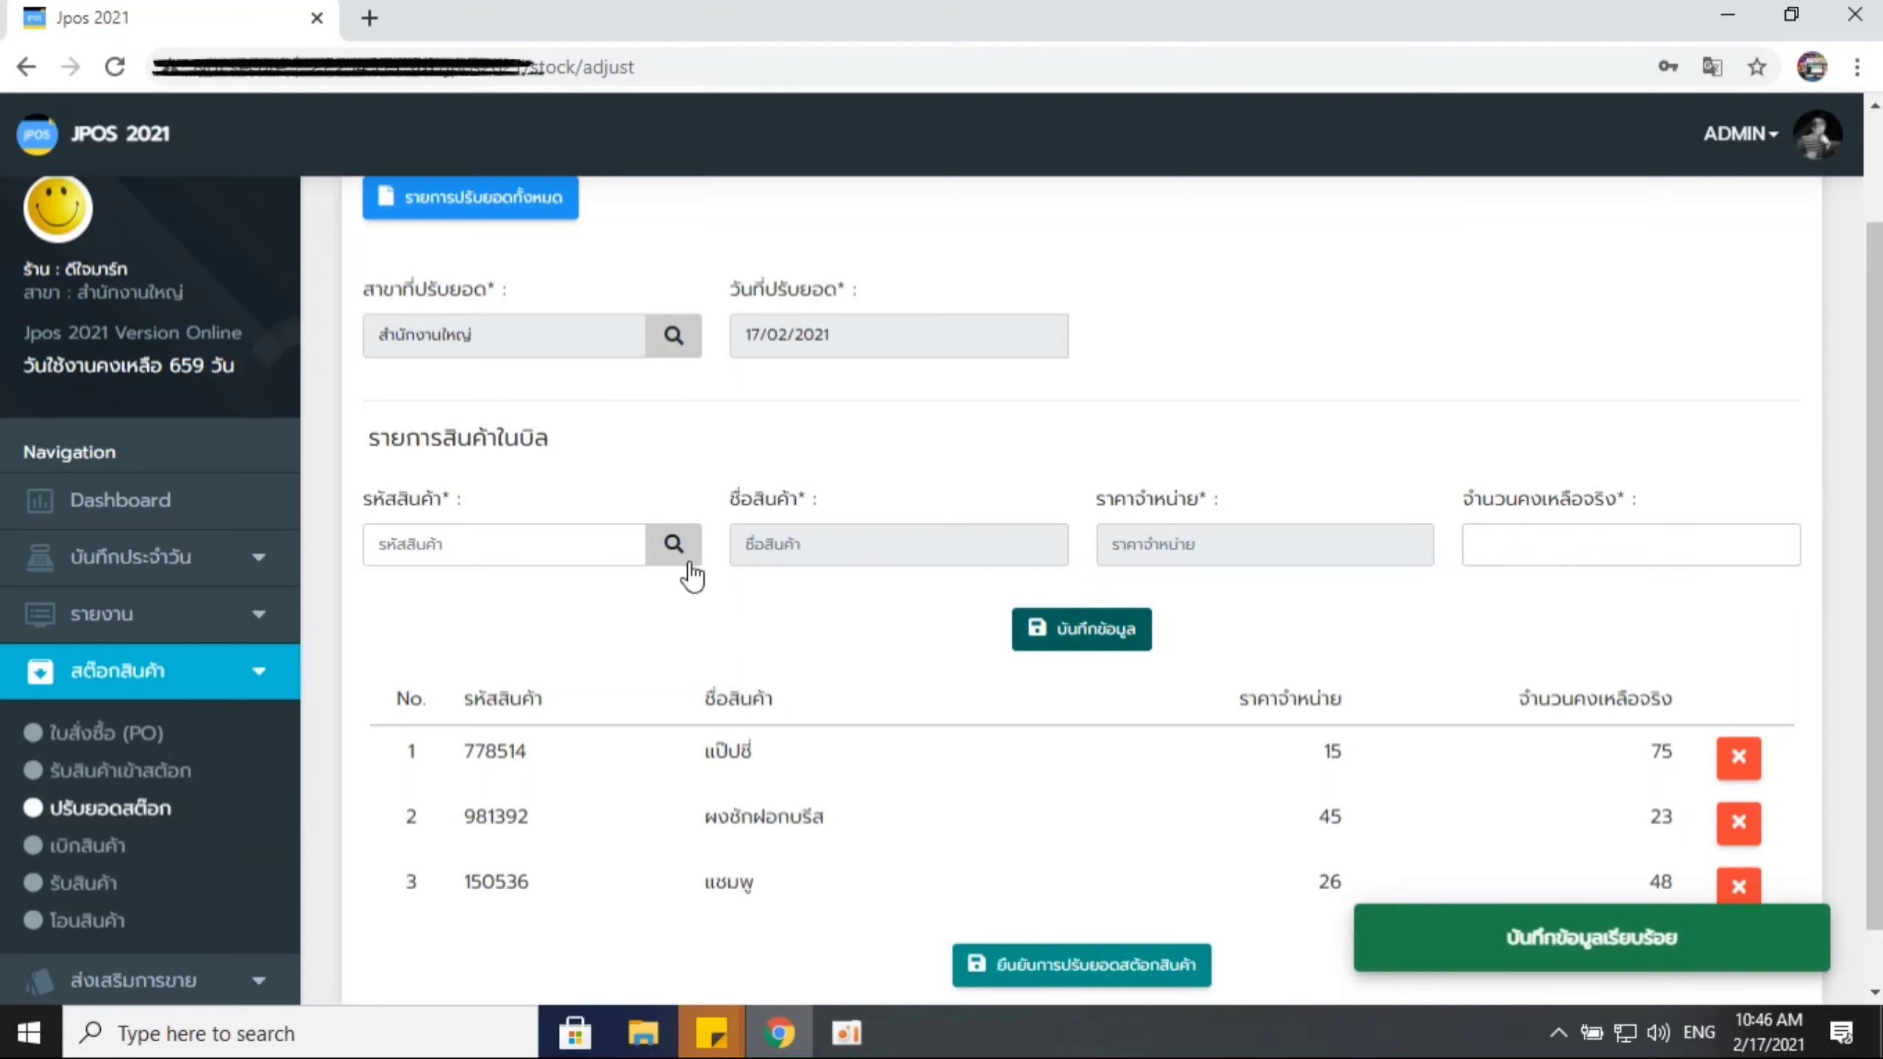
Step: Select the product เมล็ดทานตะวัน from the สินทั่วไป category for the adjustment
left_click(682, 556)
left_click(468, 417)
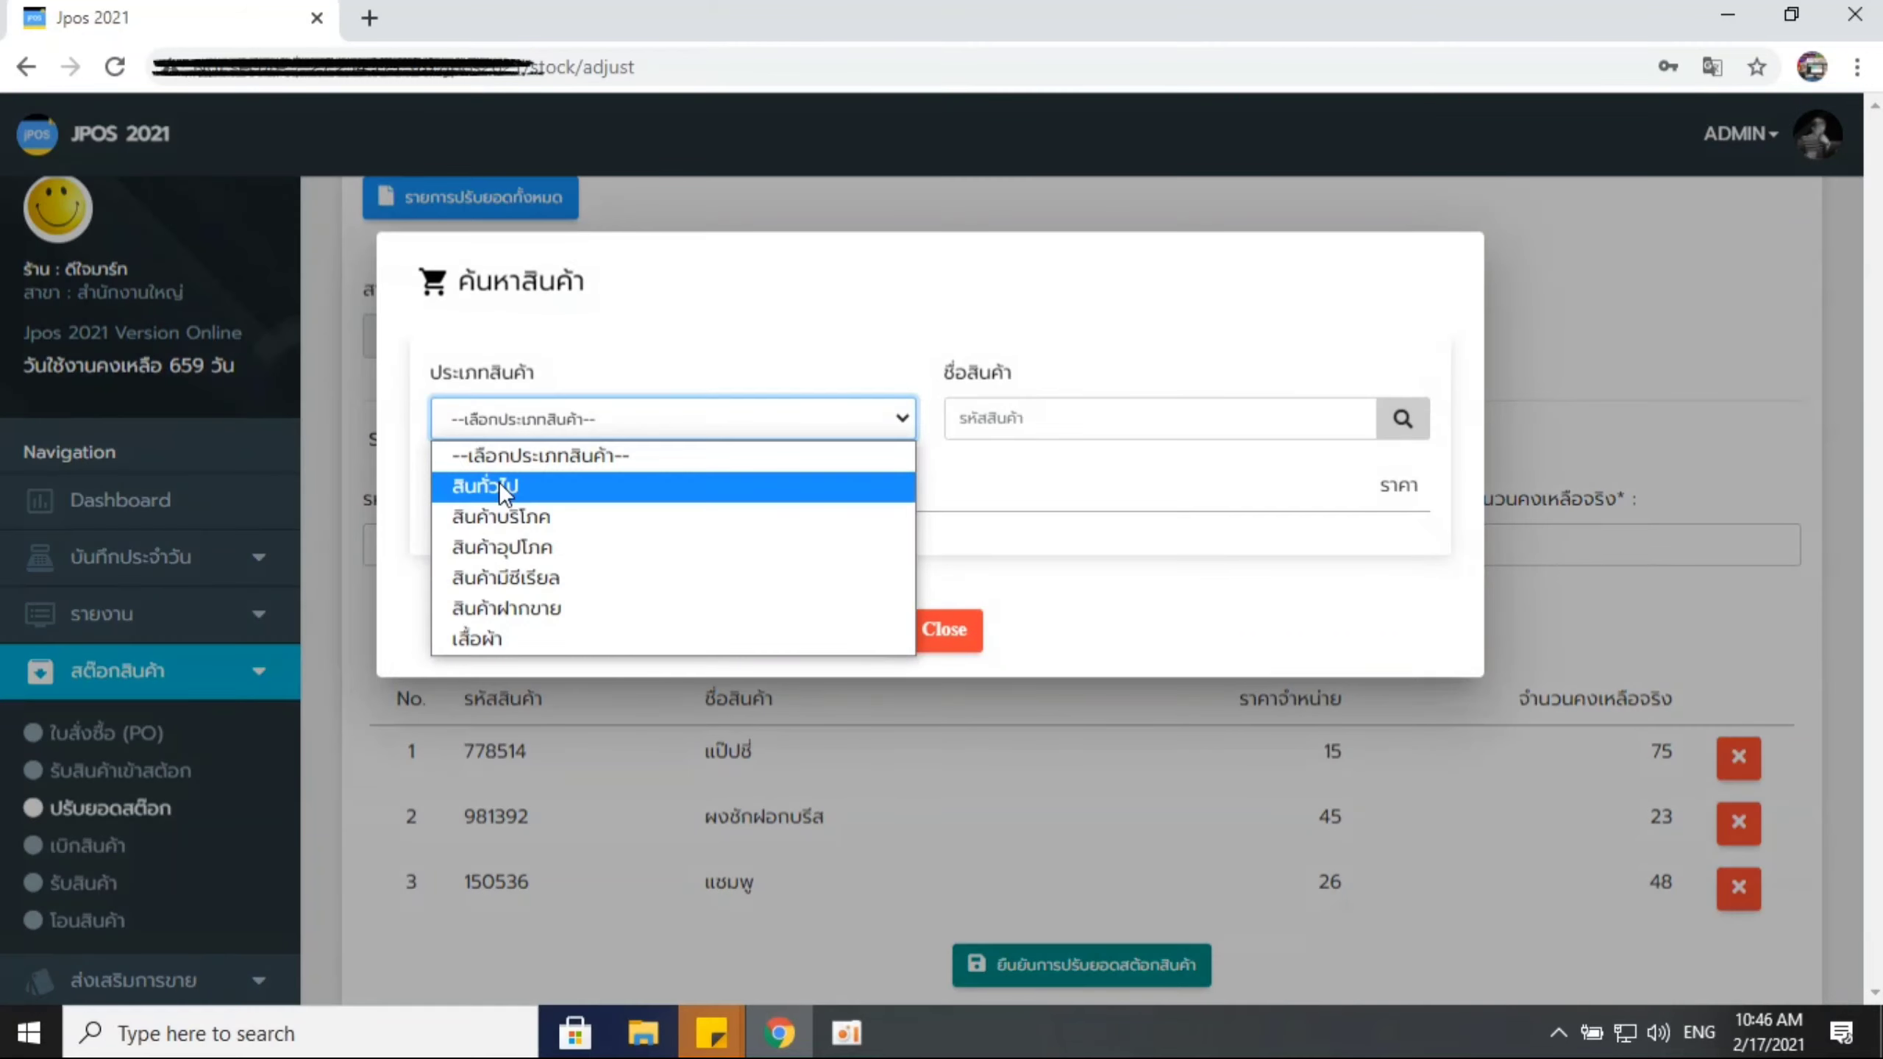
left_click(498, 483)
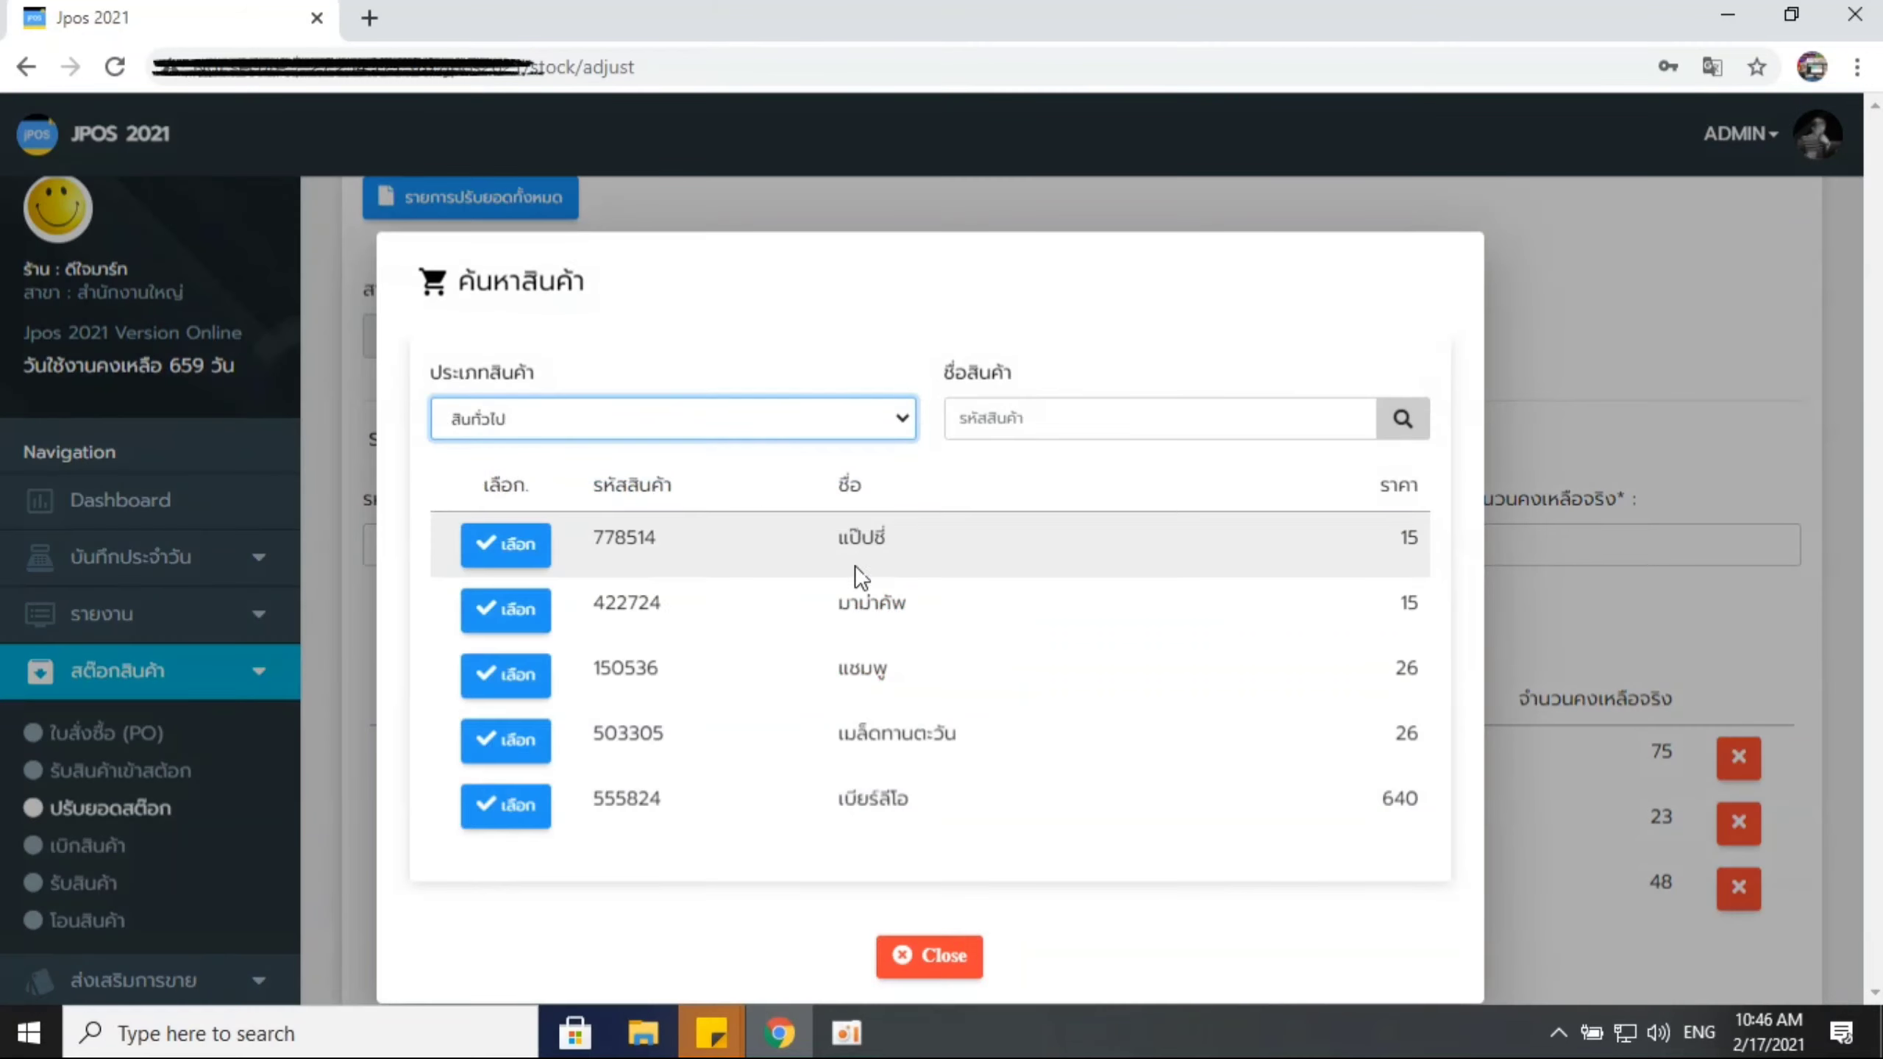
left_click(489, 743)
Step: Set the actual remaining quantity of เมล็ดทานตะวัน to 247 and save it to the adjustment list
left_click(1568, 543)
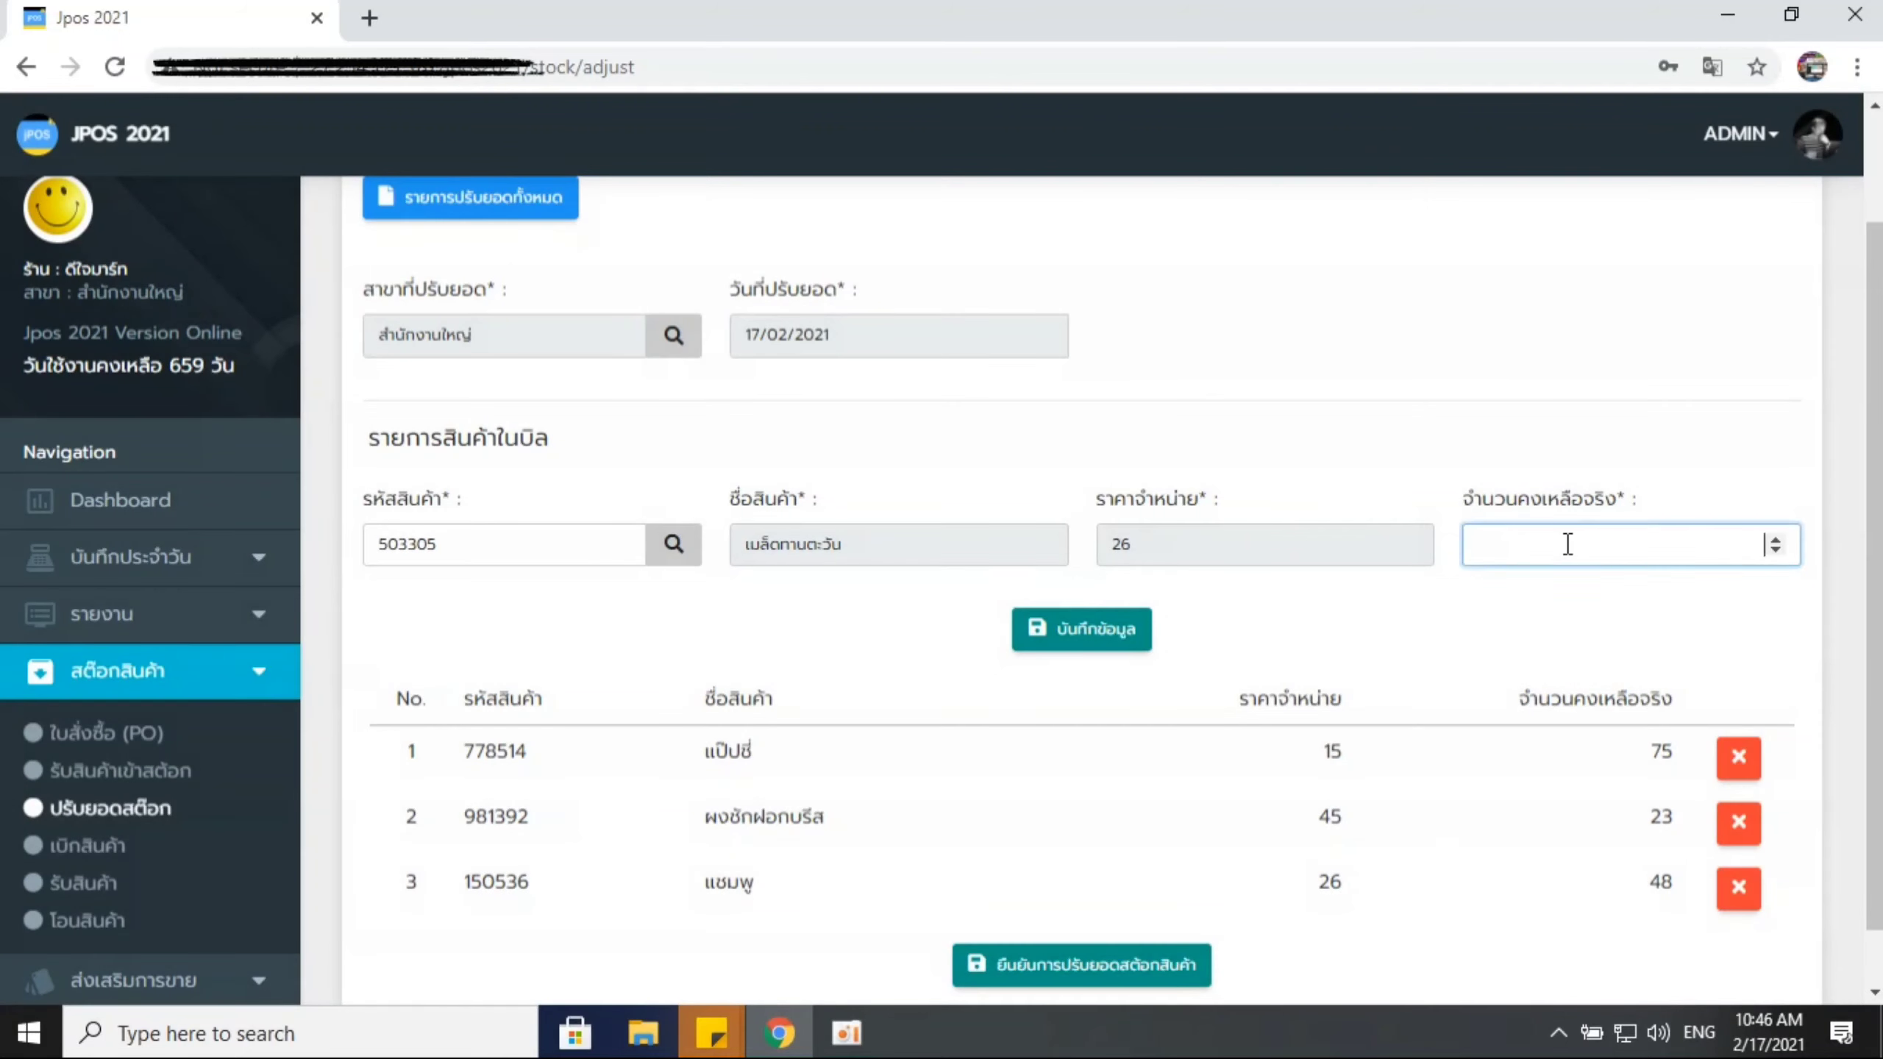
type("2")
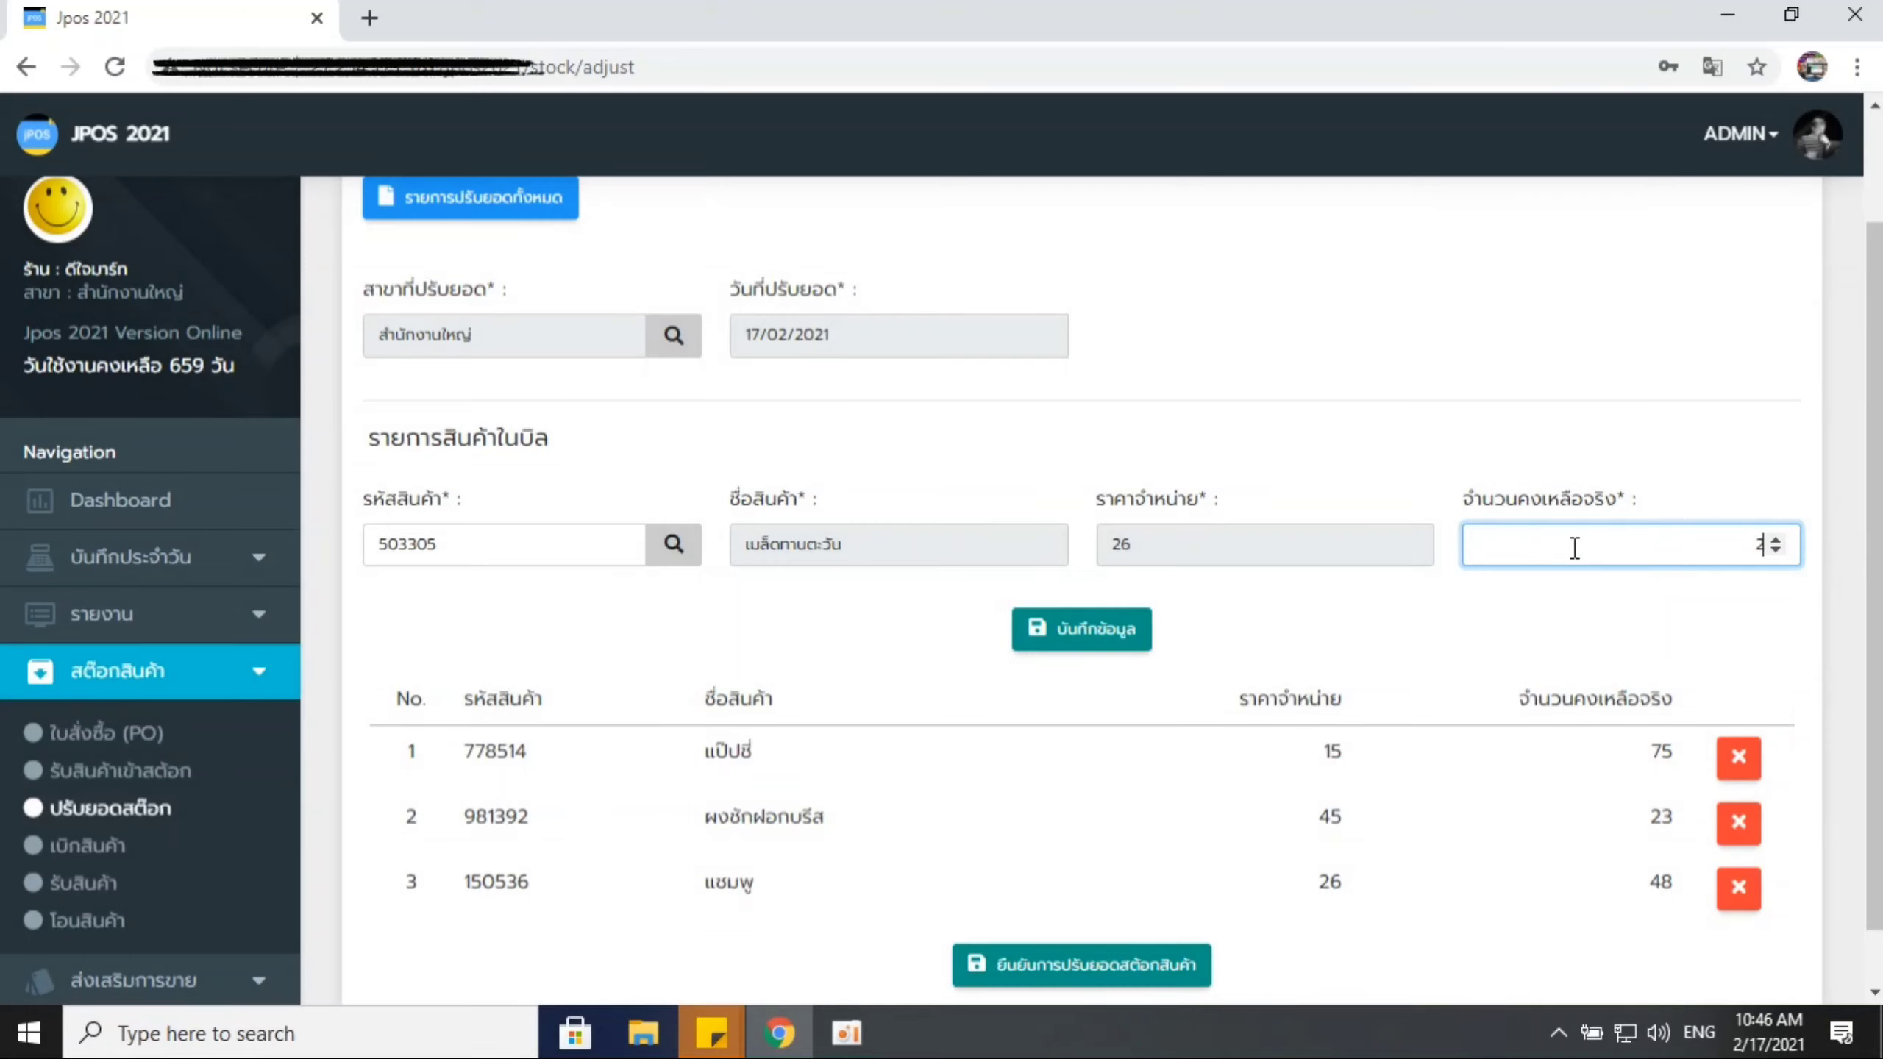
type("43")
key("BackSpace")
type("7")
left_click(1063, 630)
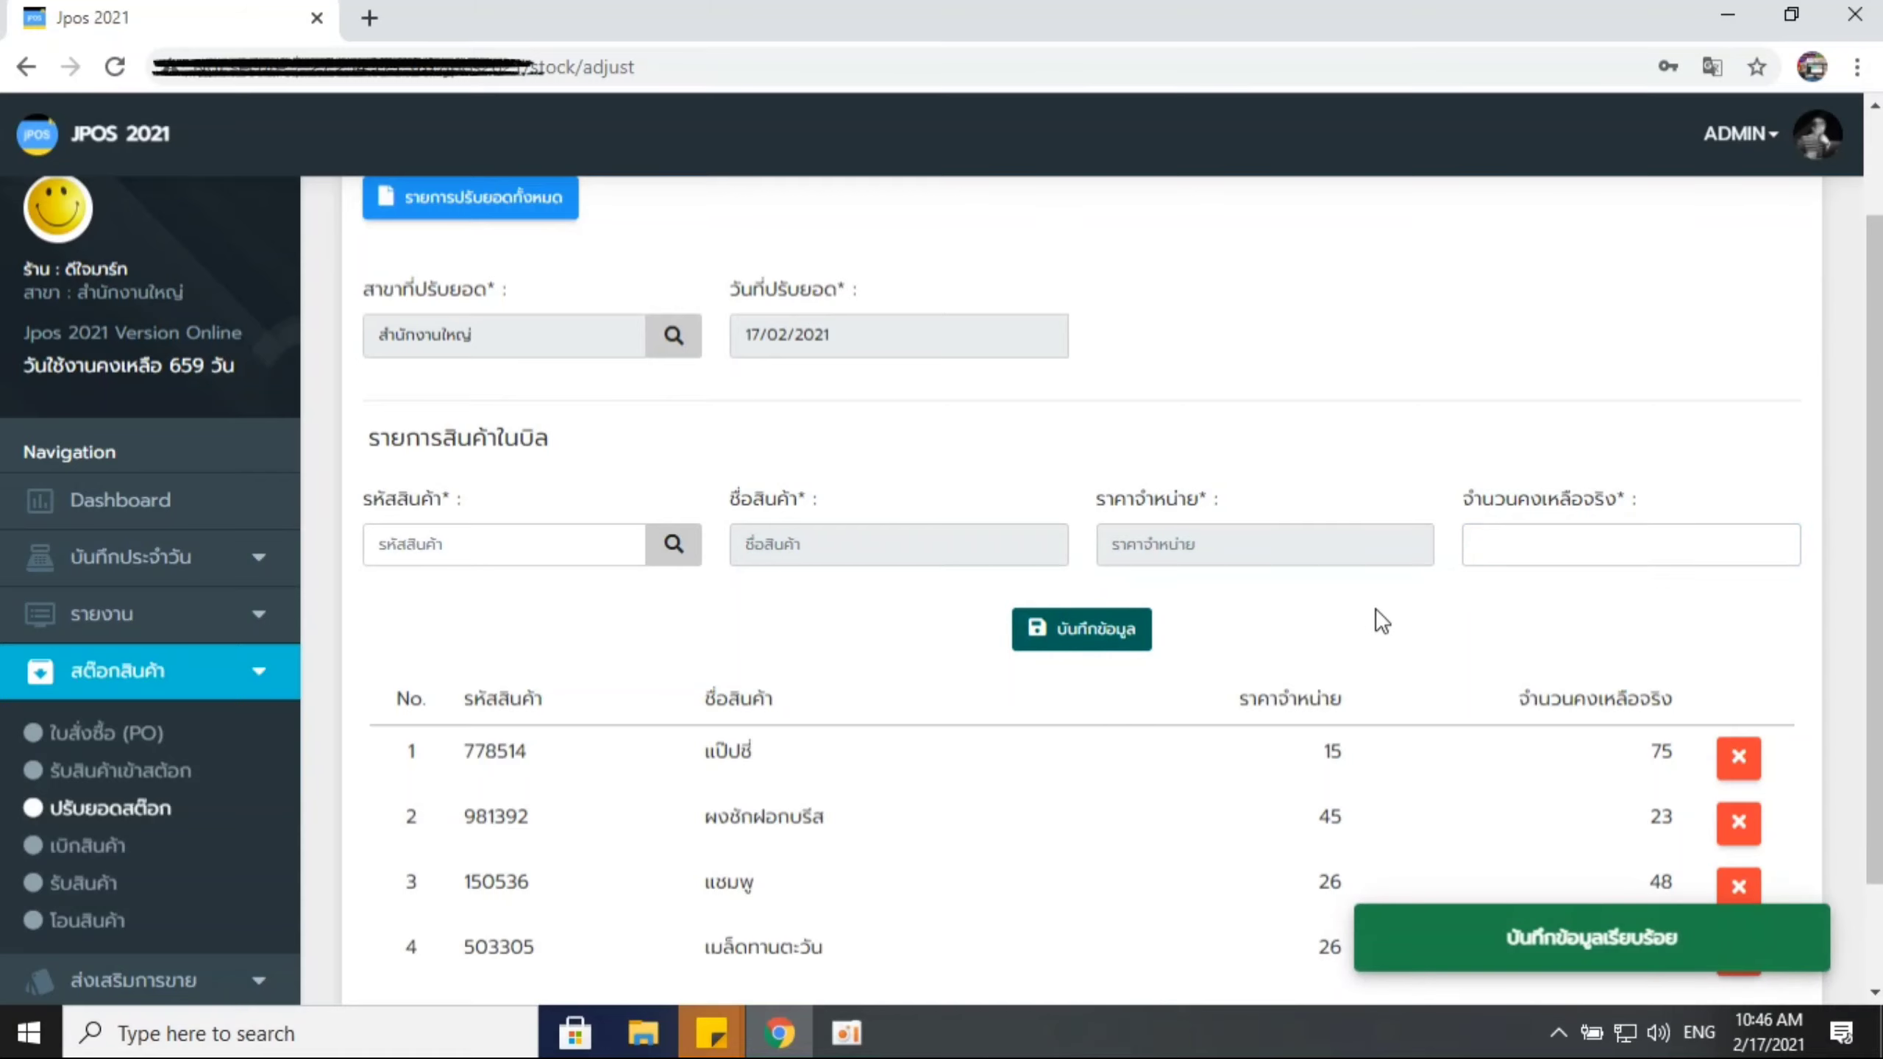
Step: Remove แป๊ปซี่ from the adjustment list and confirm the stock adjustment for the remaining products
scroll(1378, 611, "down", 2)
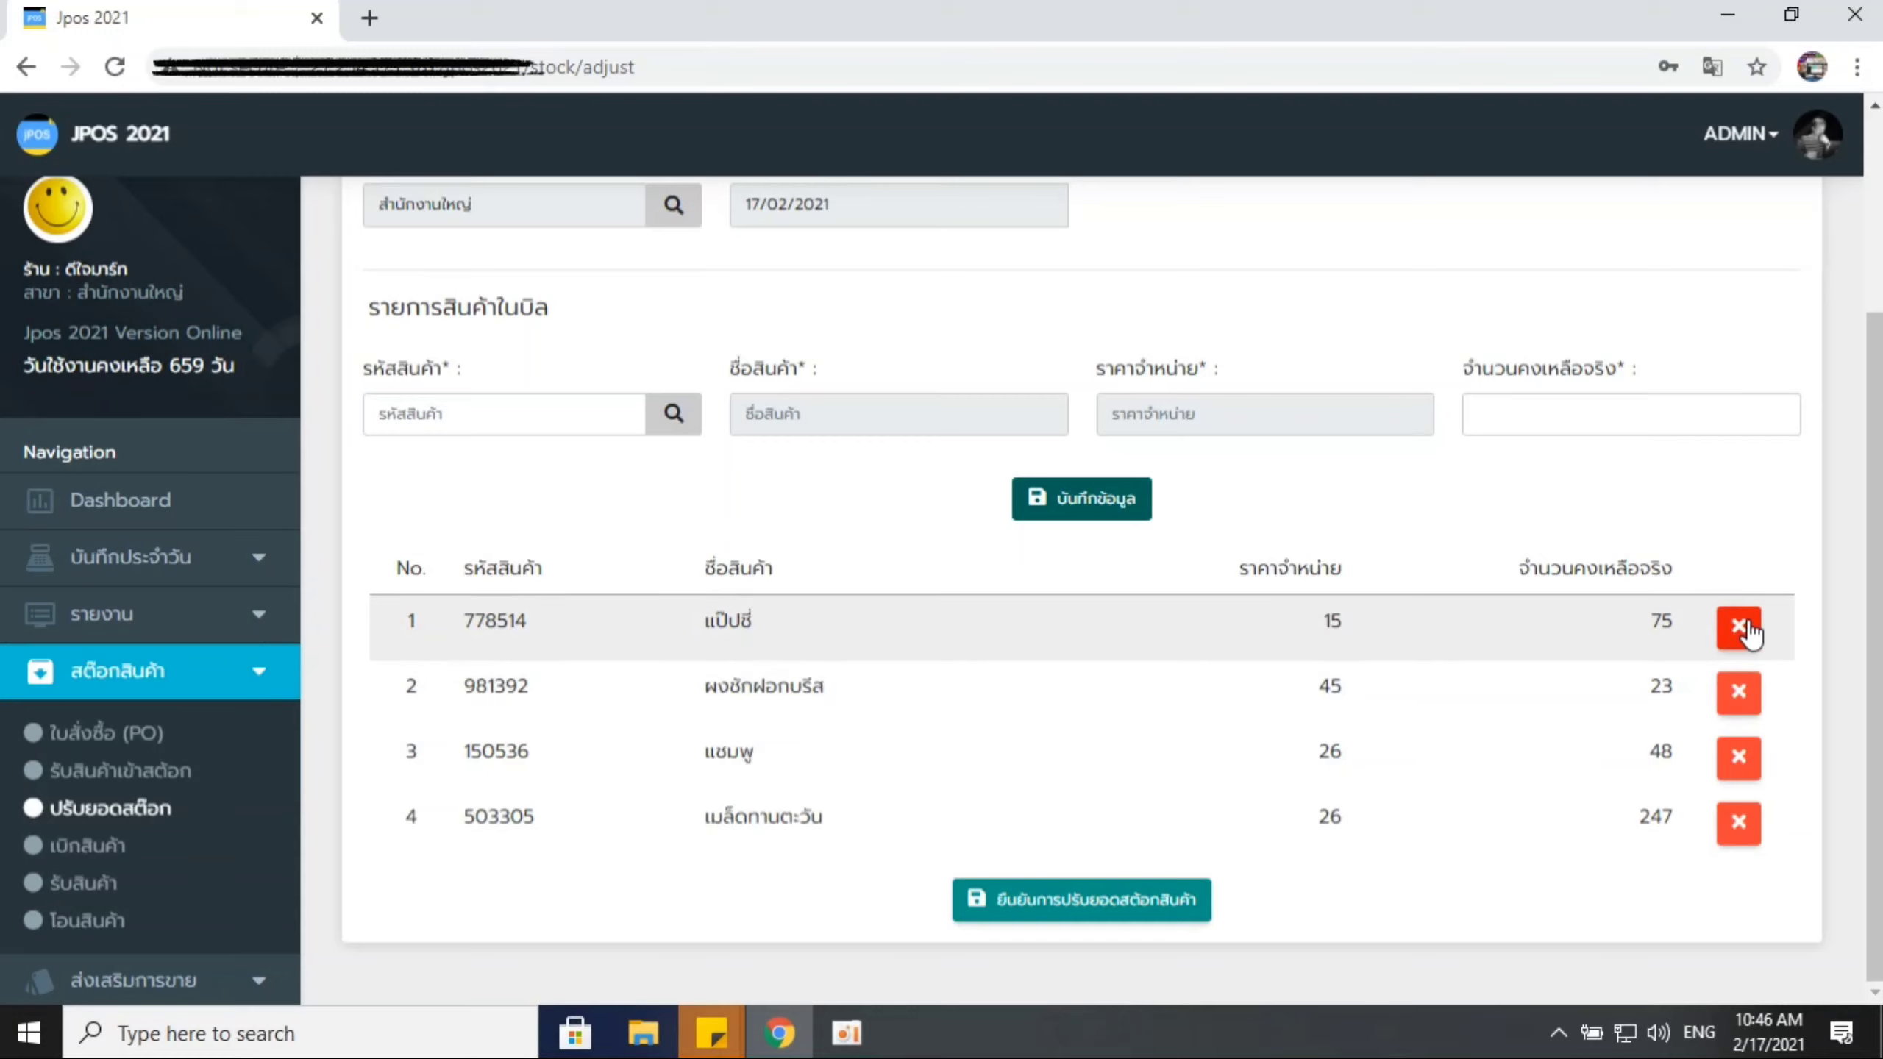
left_click(1743, 626)
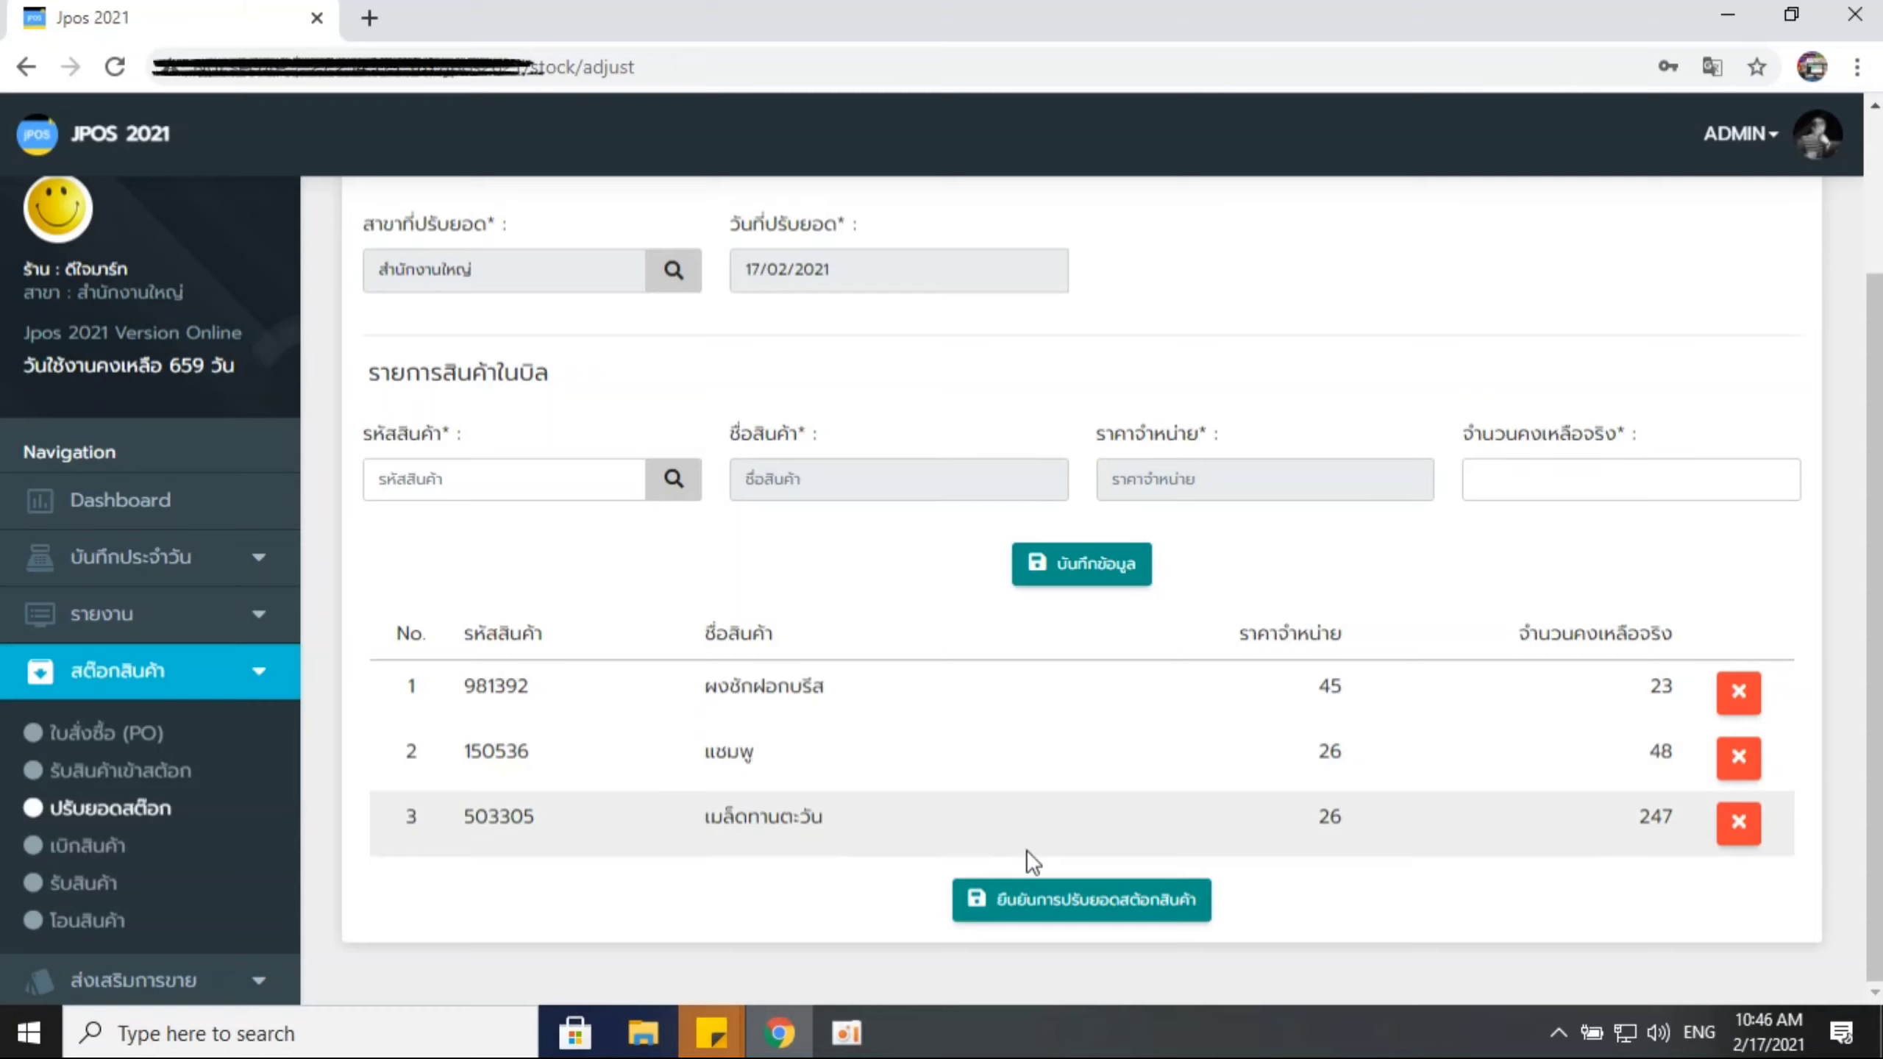
left_click(1061, 916)
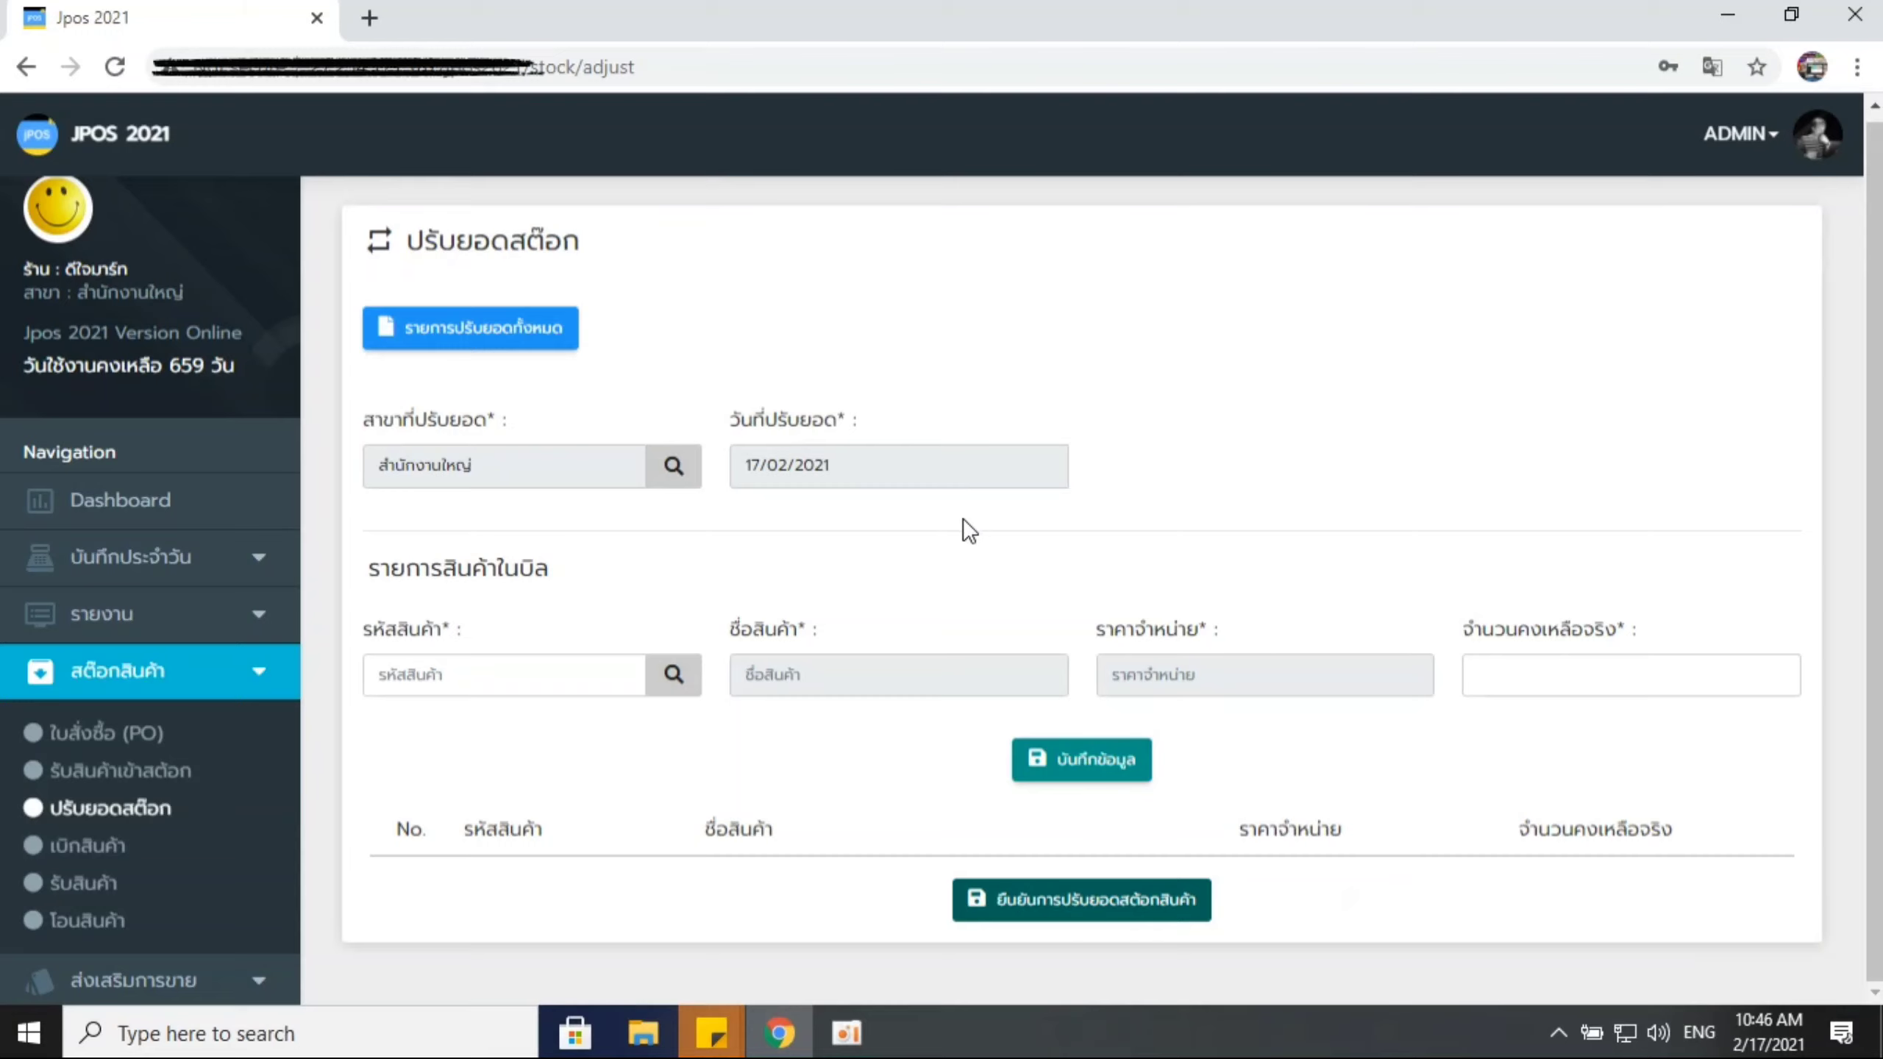
Step: Examine the list of all stock adjustments, including its date range filter, document number search and listed documents, and close it
left_click(465, 347)
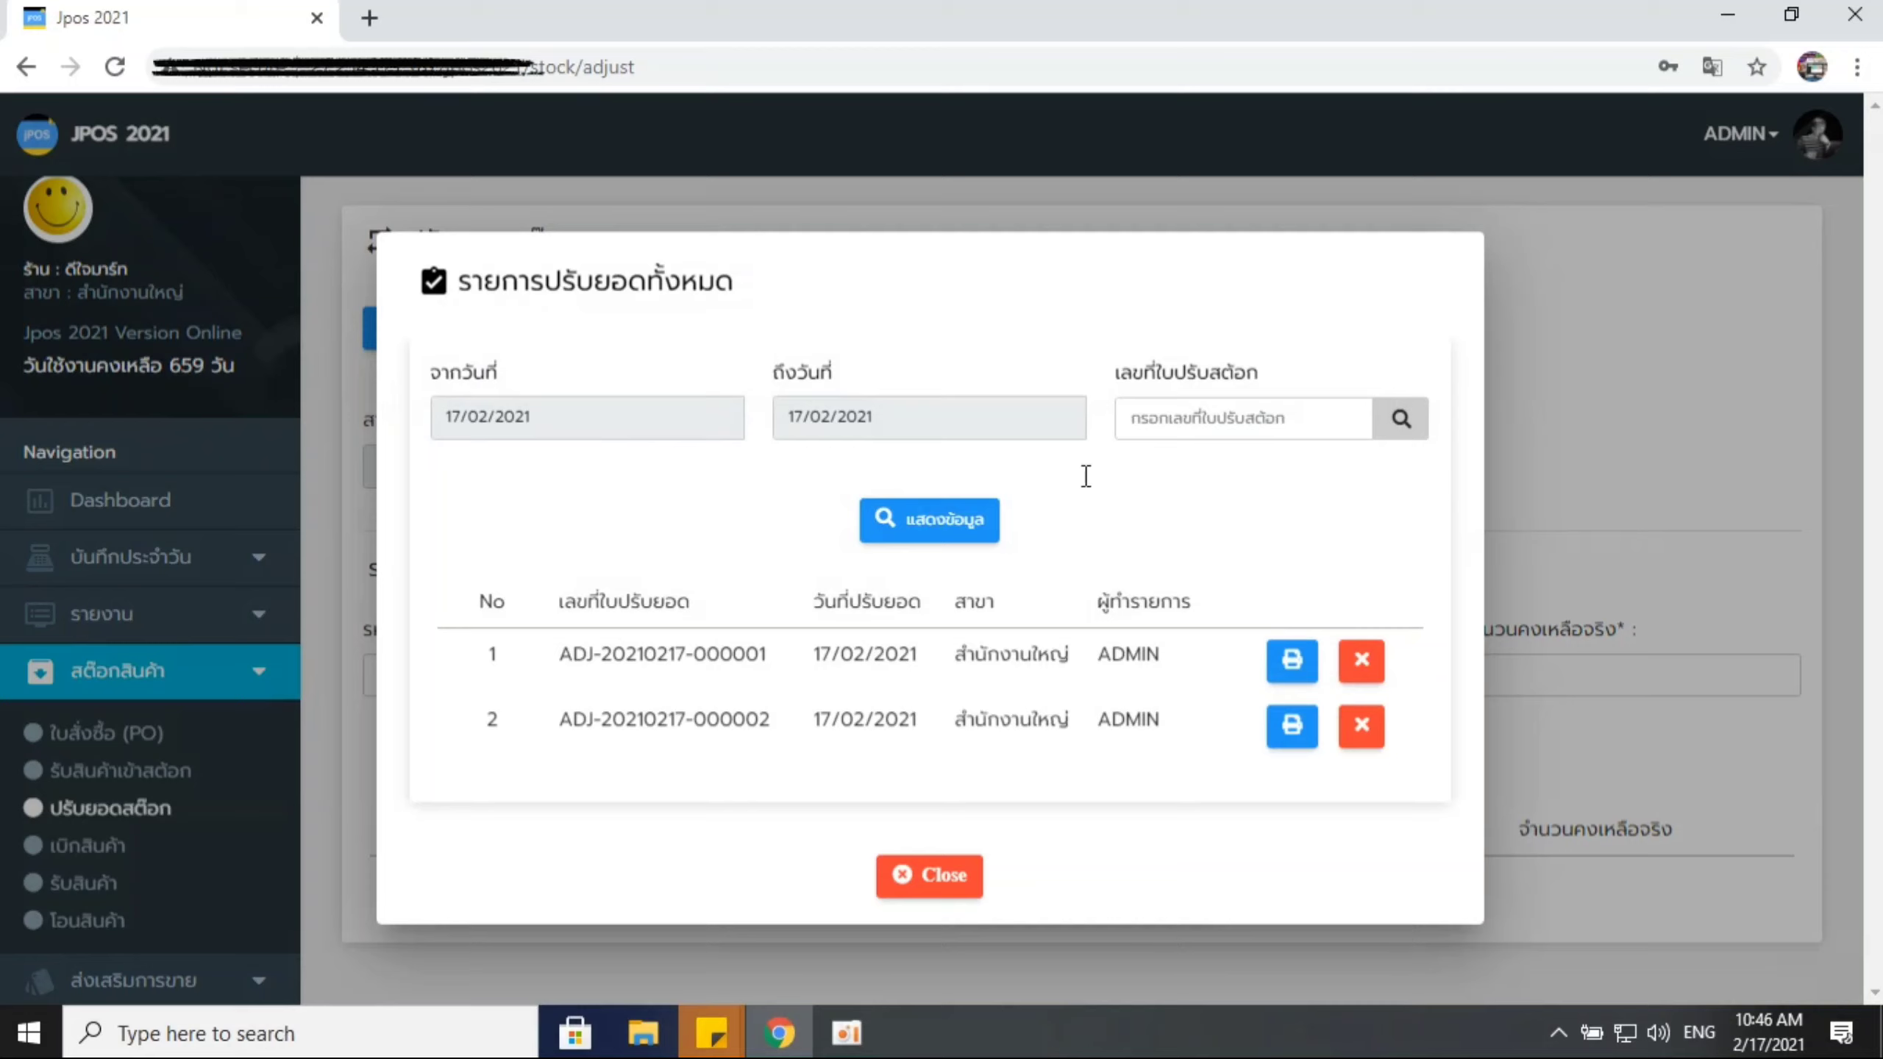
left_click(667, 417)
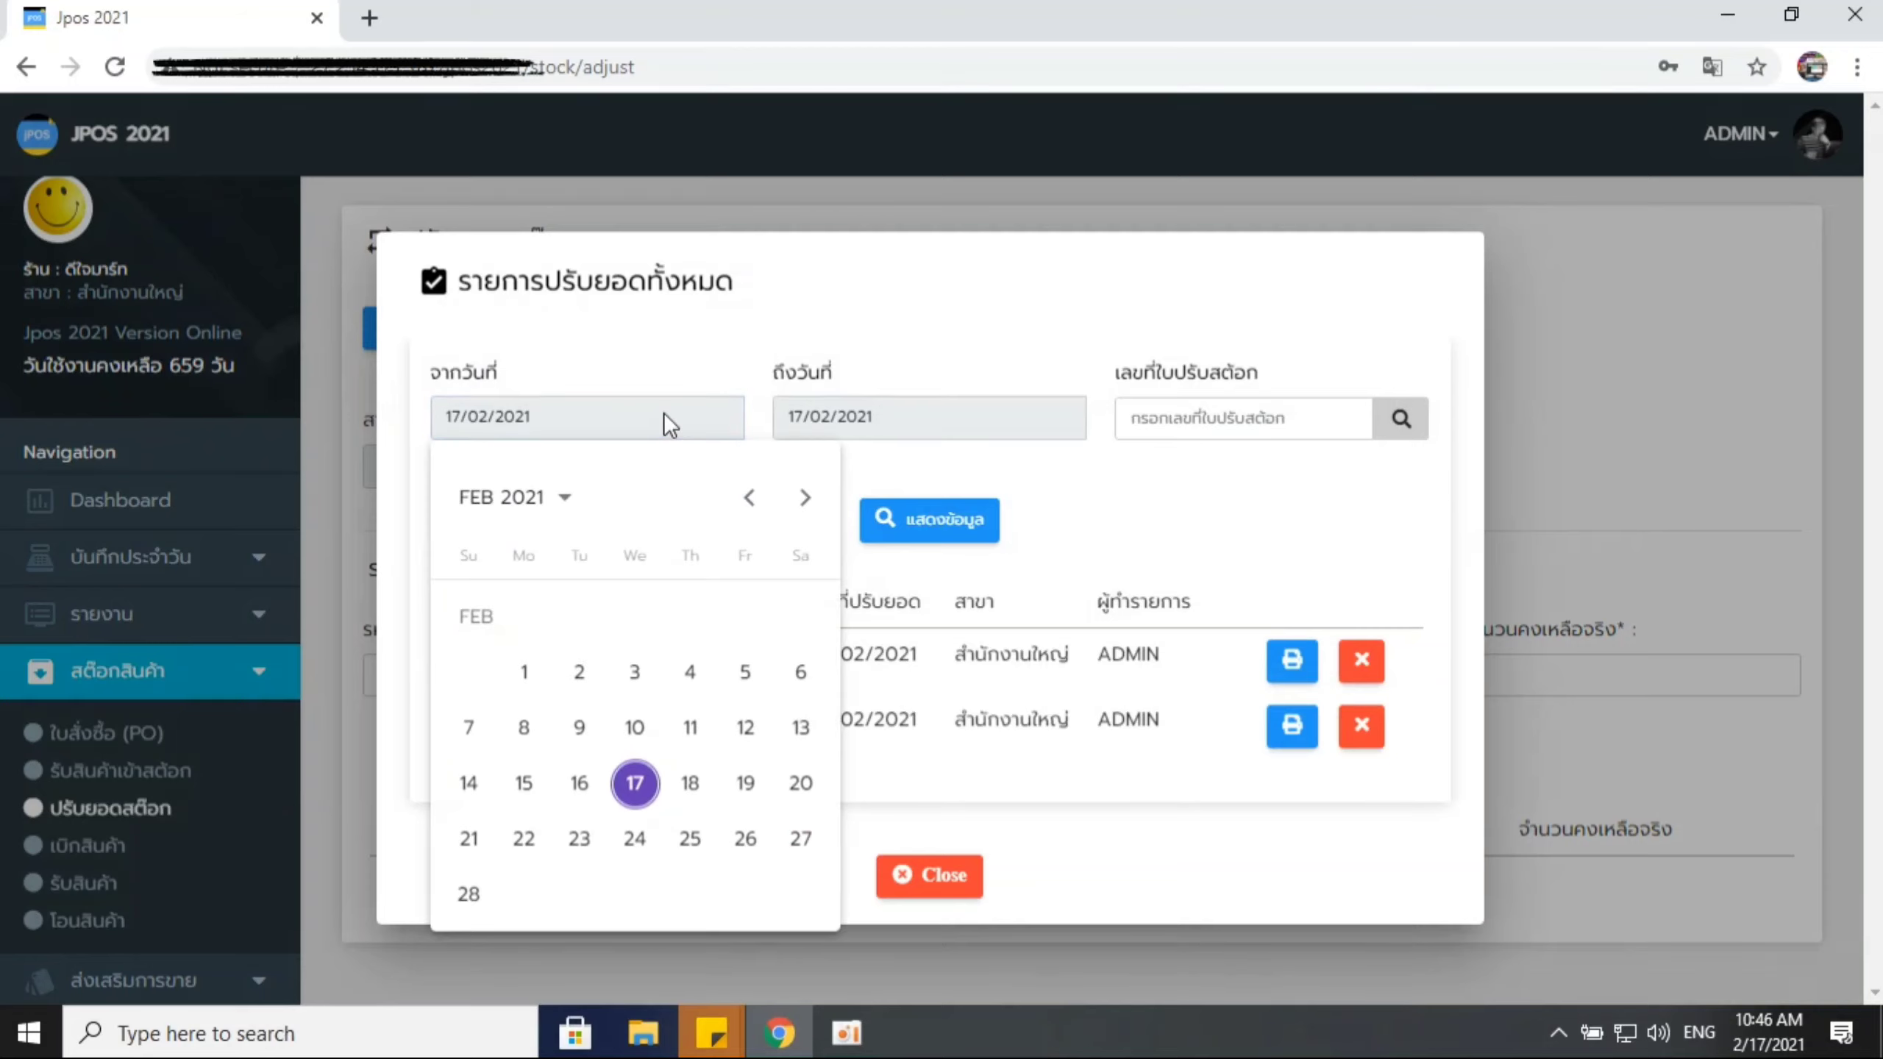
left_click(626, 421)
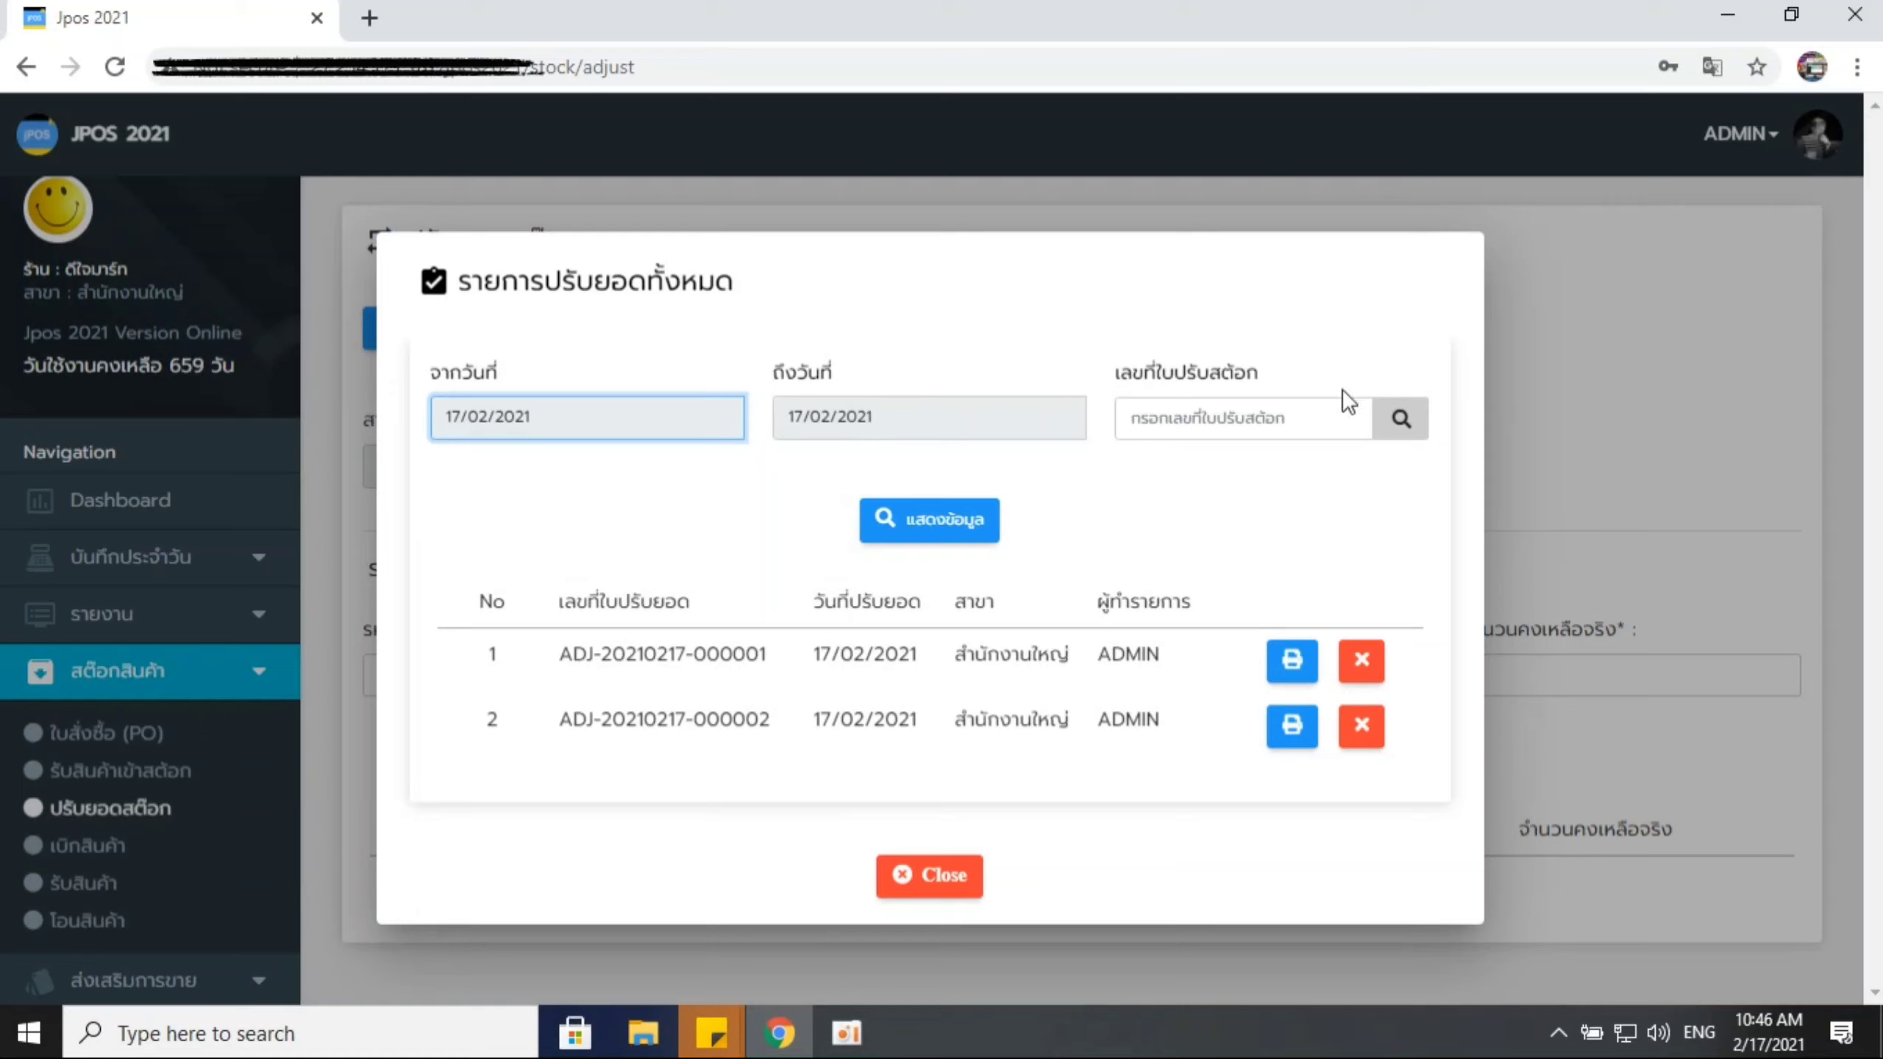
left_click(1202, 414)
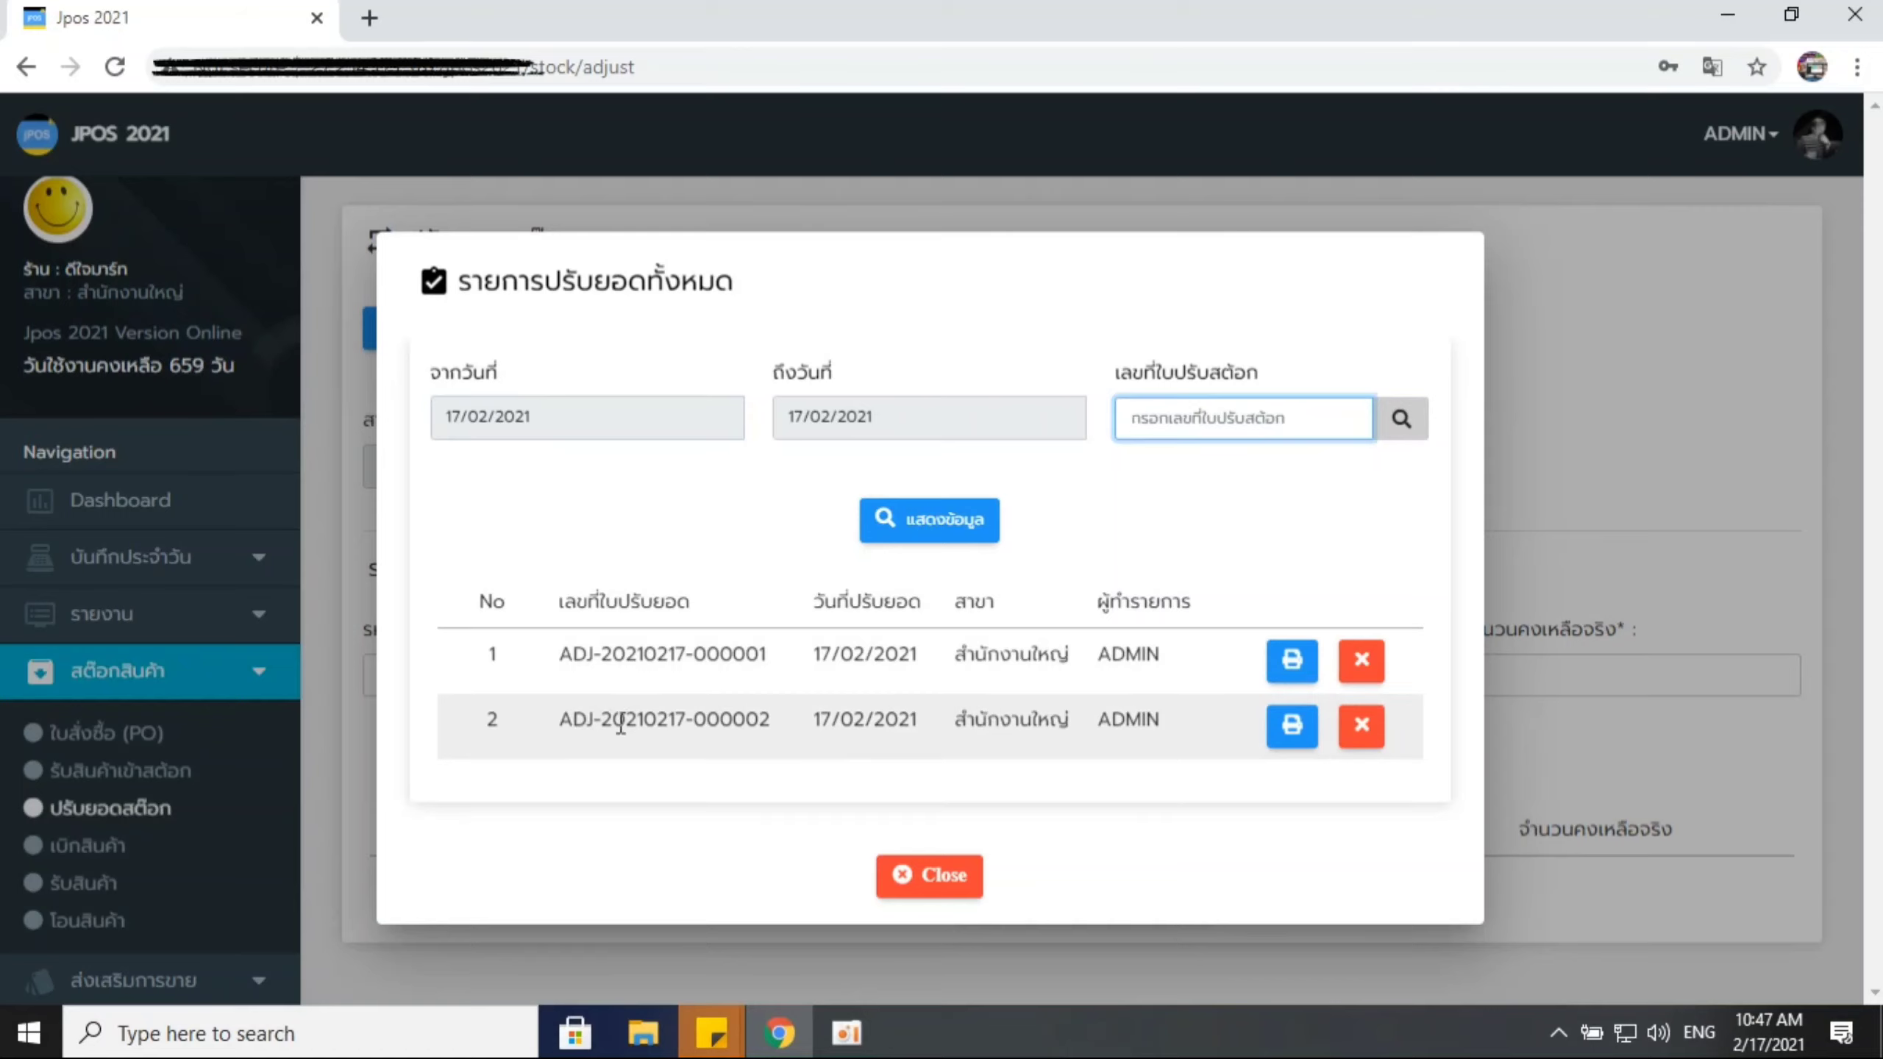
left_click_drag(561, 723, 1177, 731)
left_click(1174, 730)
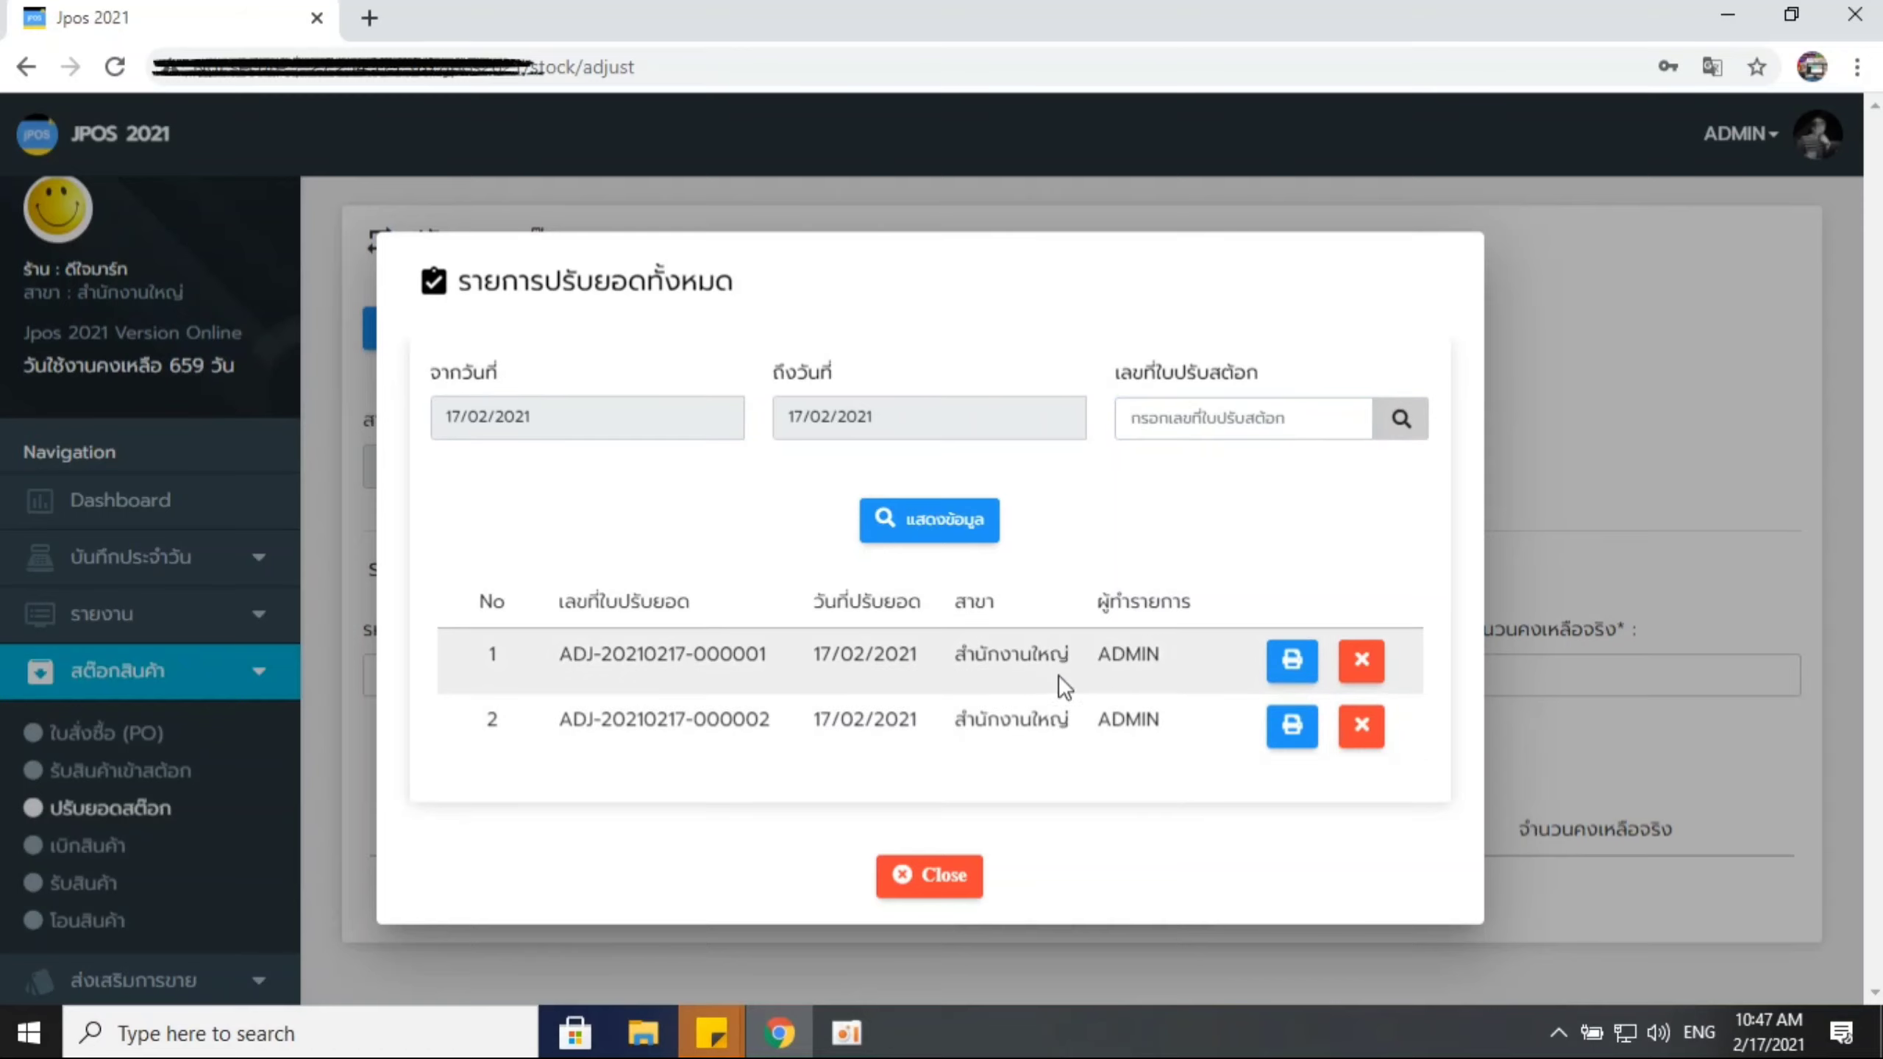
left_click_drag(1064, 686, 670, 605)
left_click(712, 649)
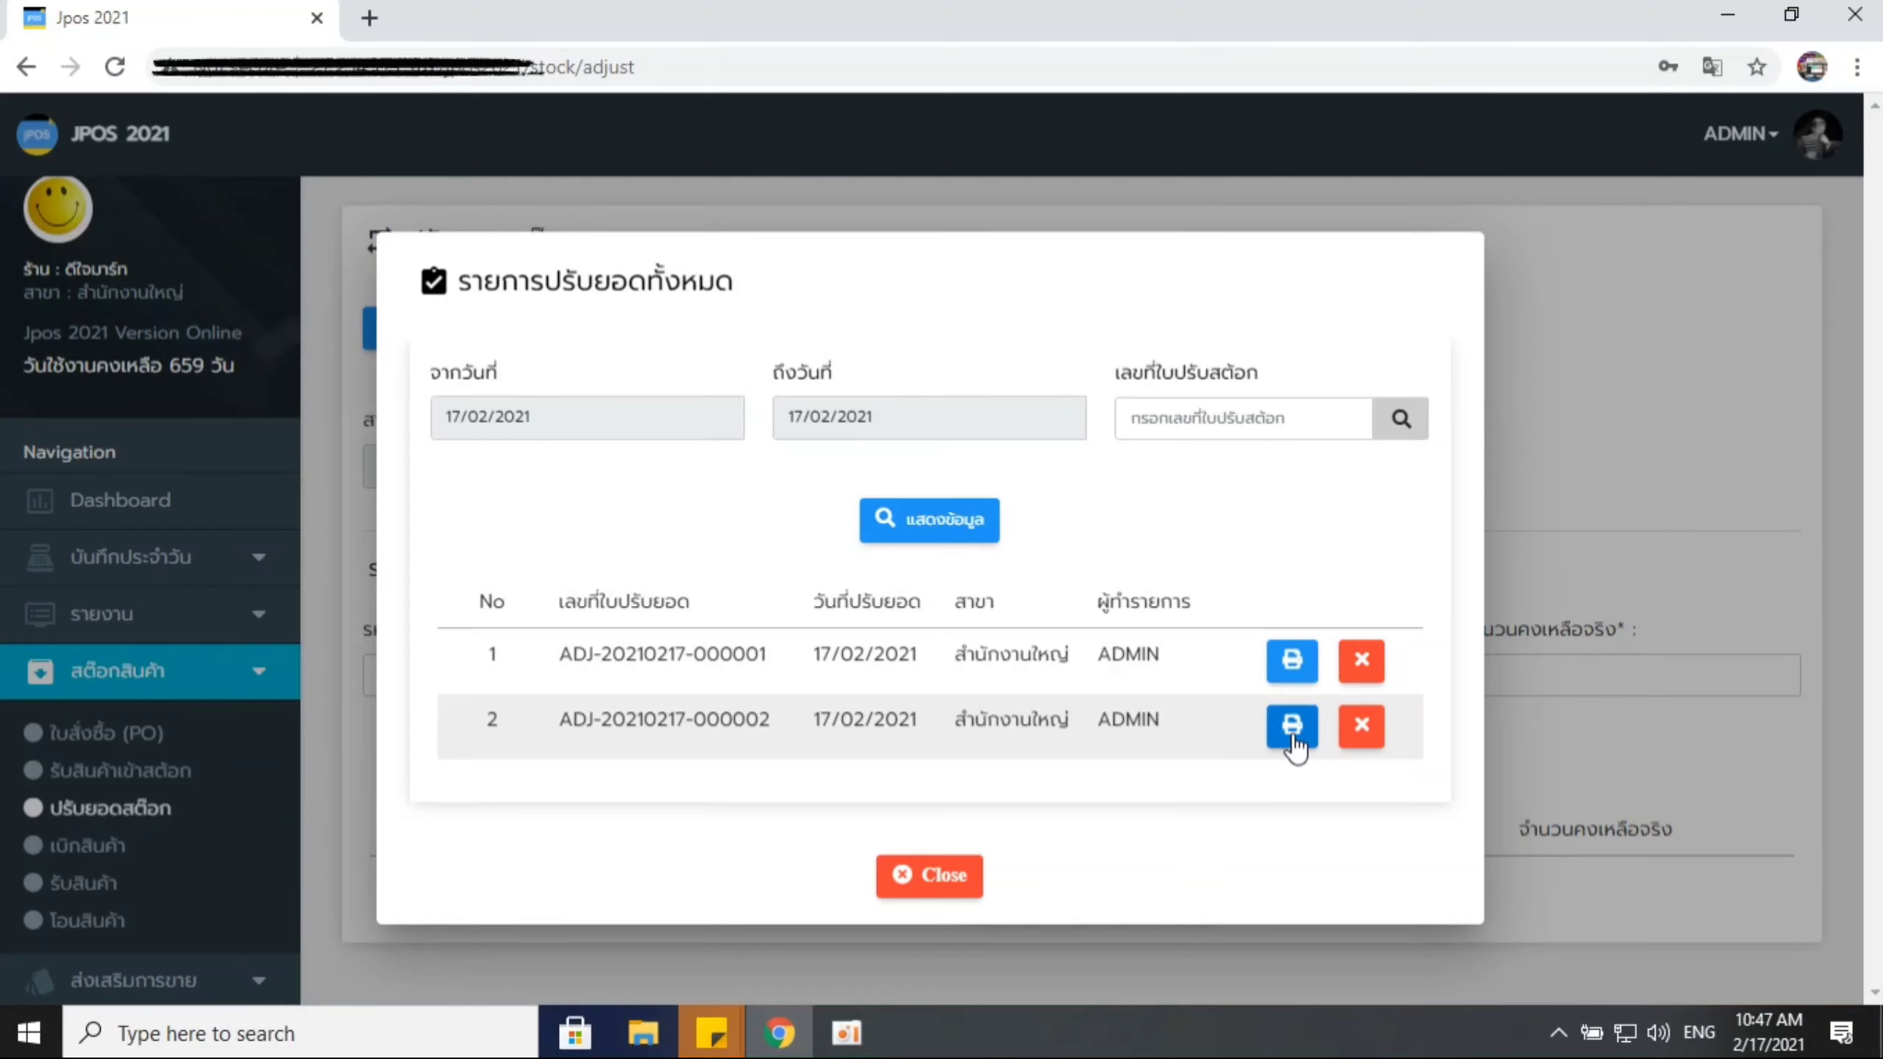
left_click(923, 878)
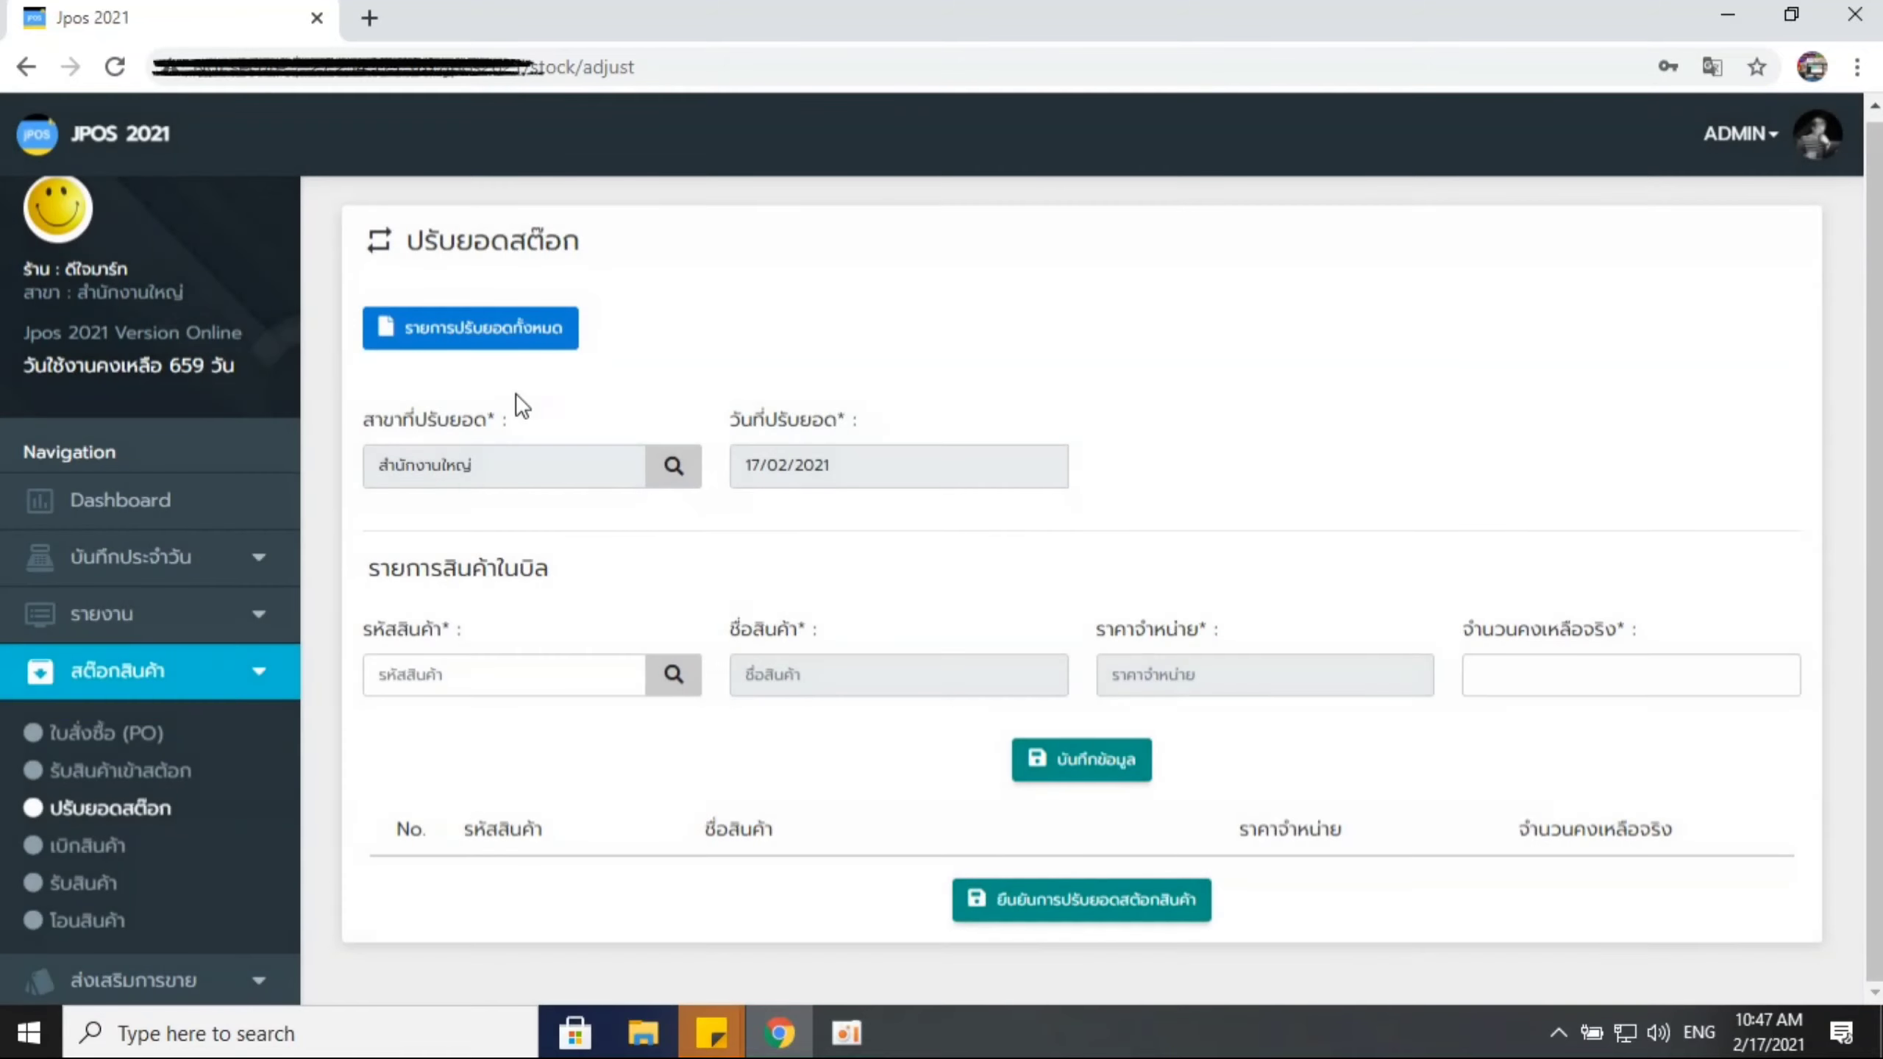
Step: Open the printable document of the second stock adjustment in the list and review its product rows and quantities
left_click(498, 338)
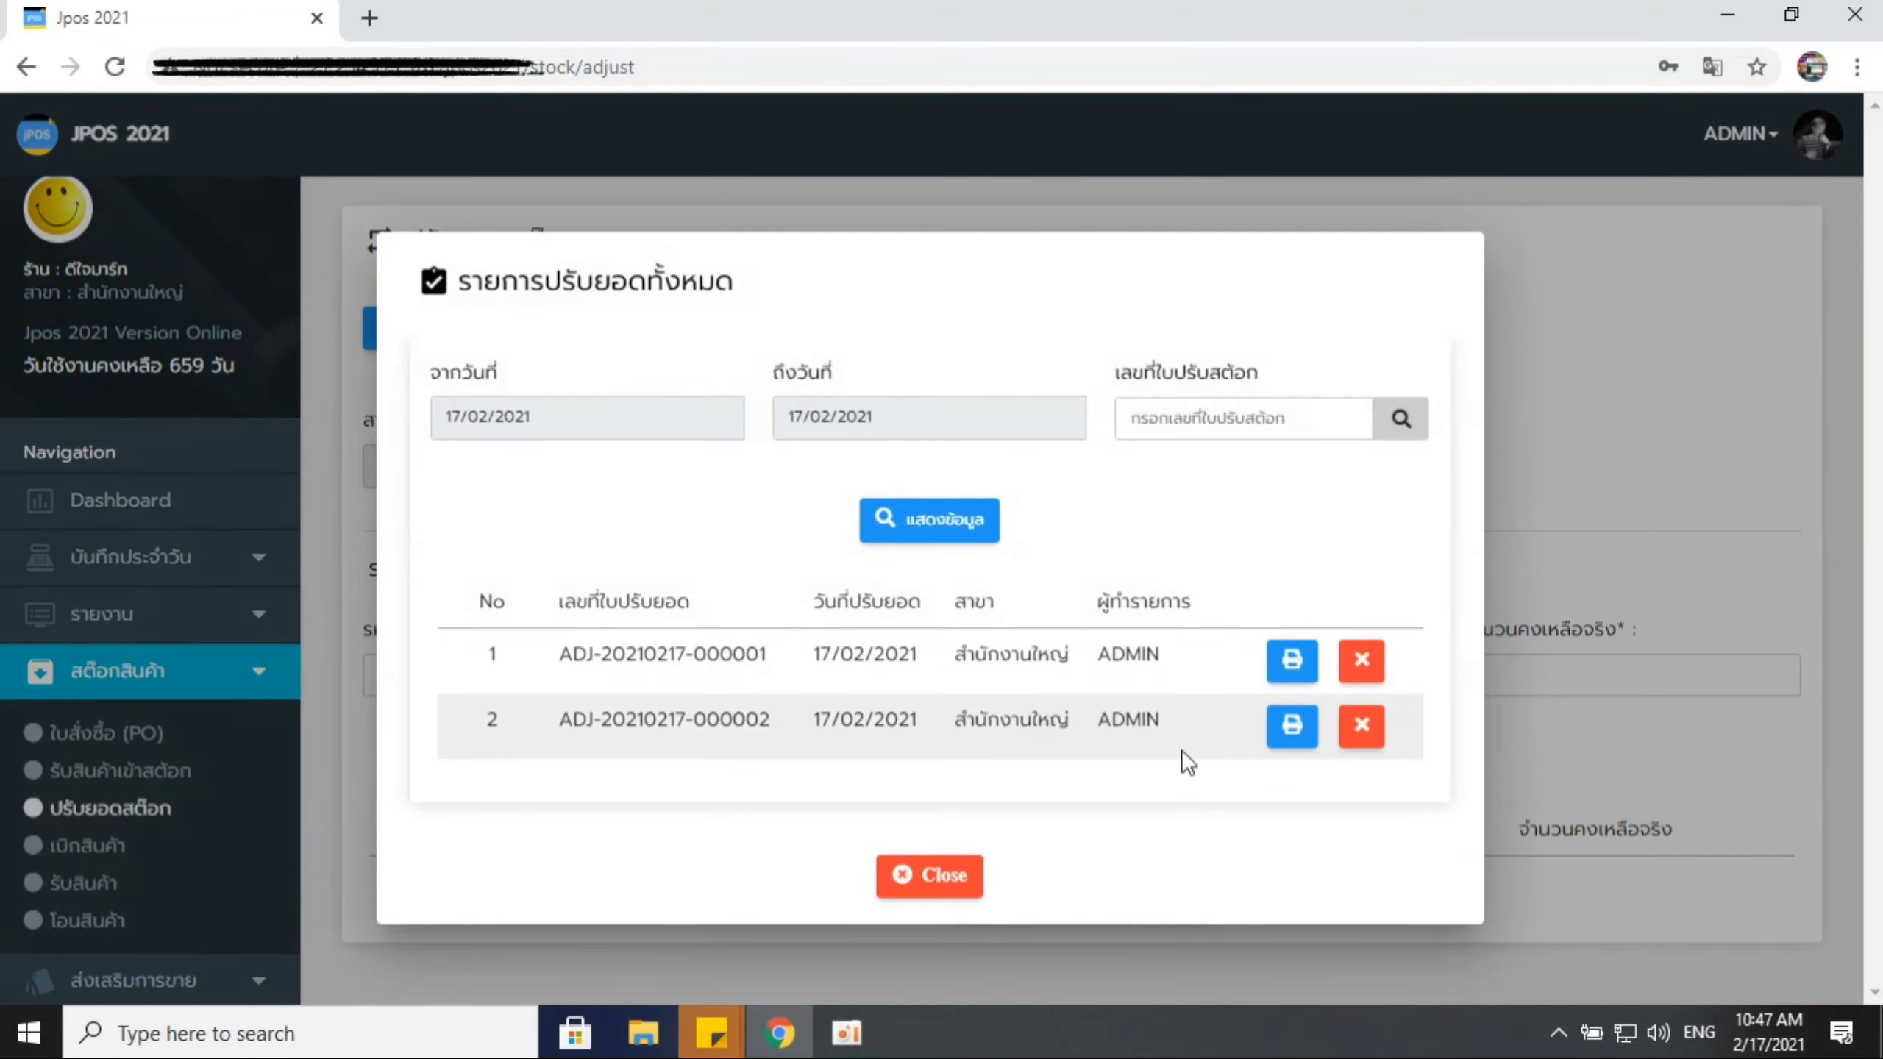
left_click(1293, 728)
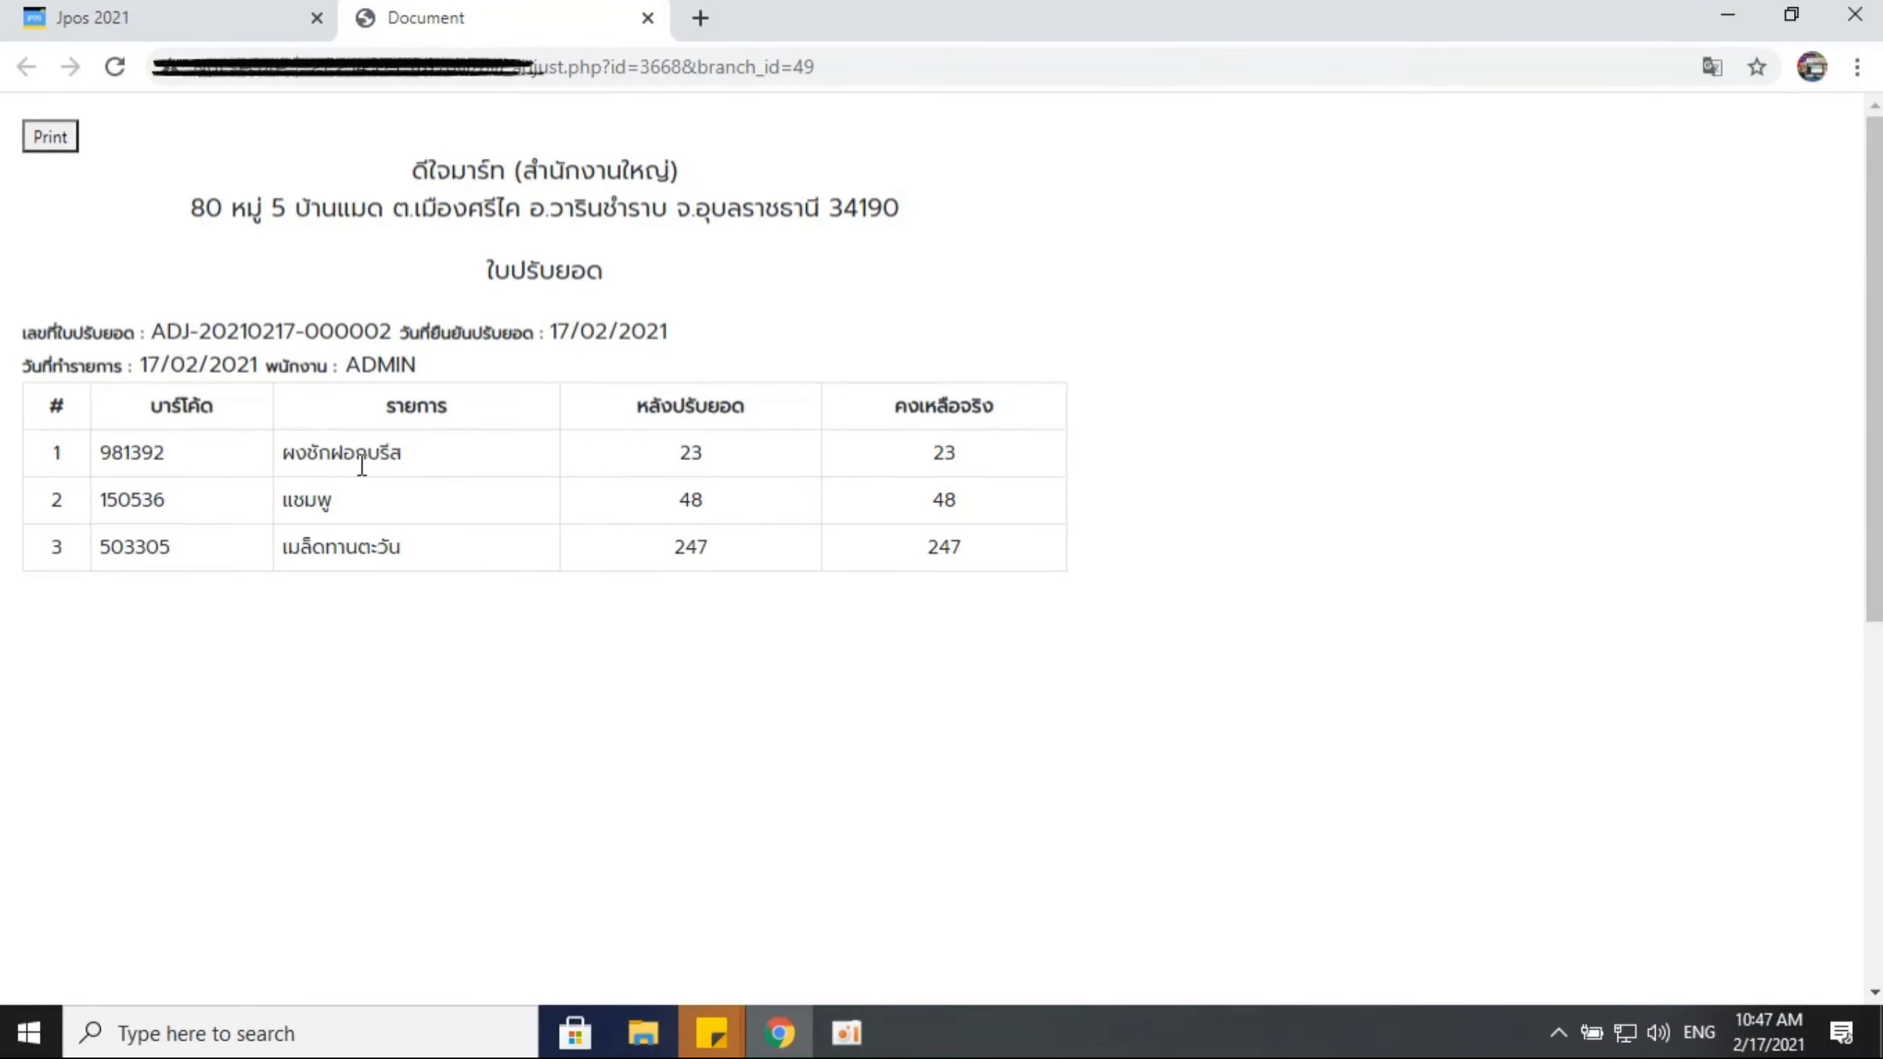
left_click_drag(298, 445, 371, 447)
left_click(311, 496)
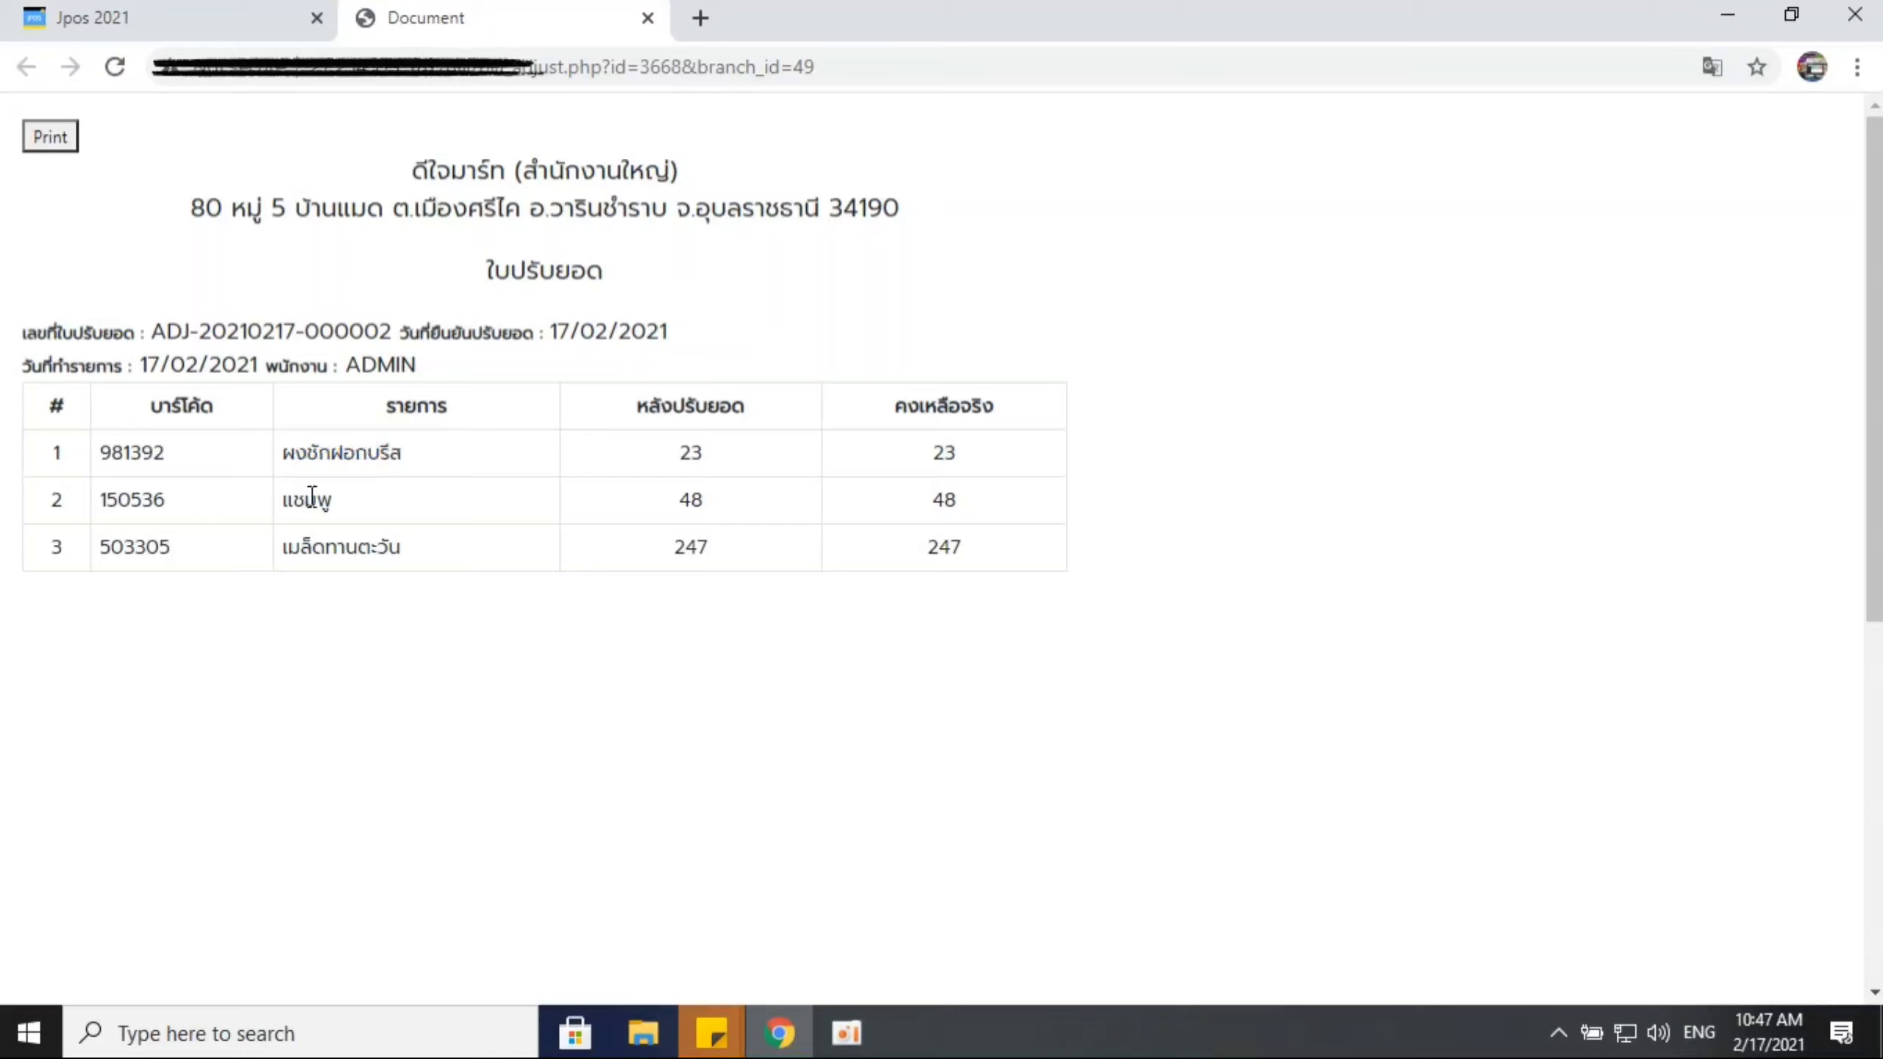
left_click(333, 543)
left_click_drag(1064, 569, 135, 547)
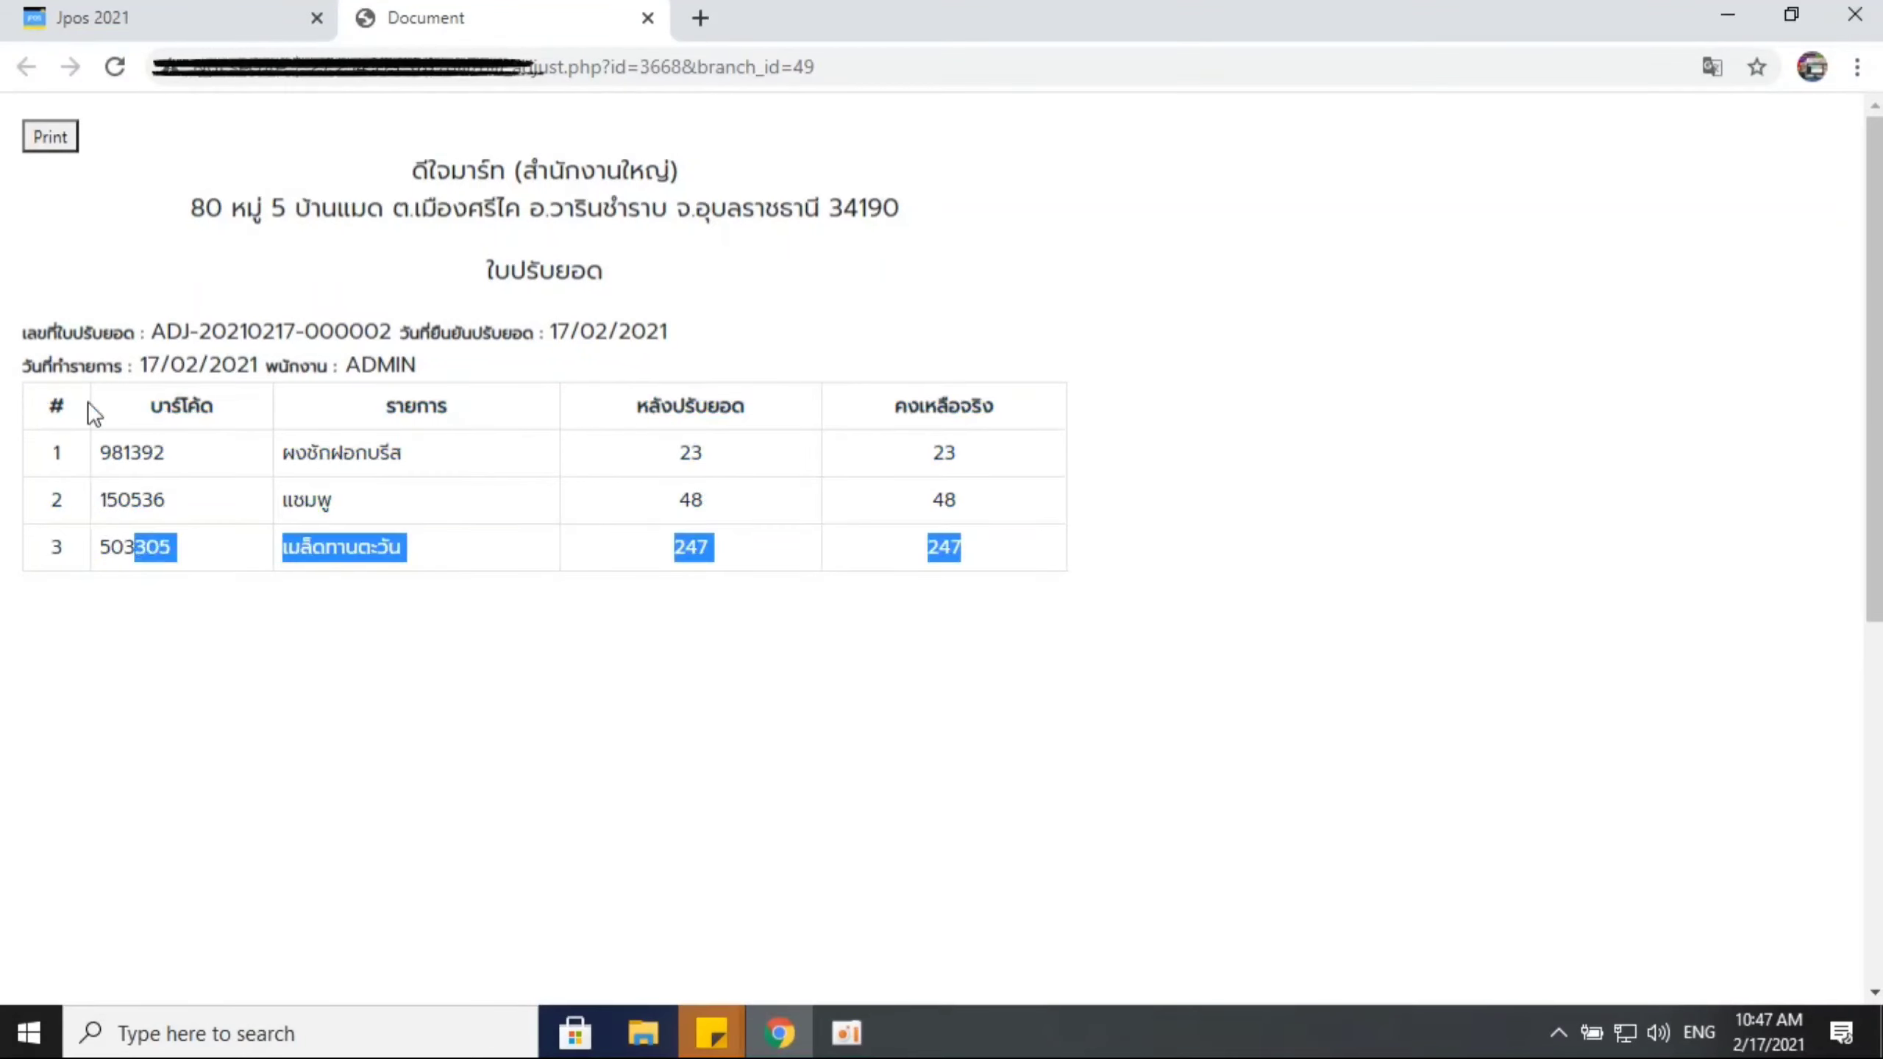
left_click(840, 299)
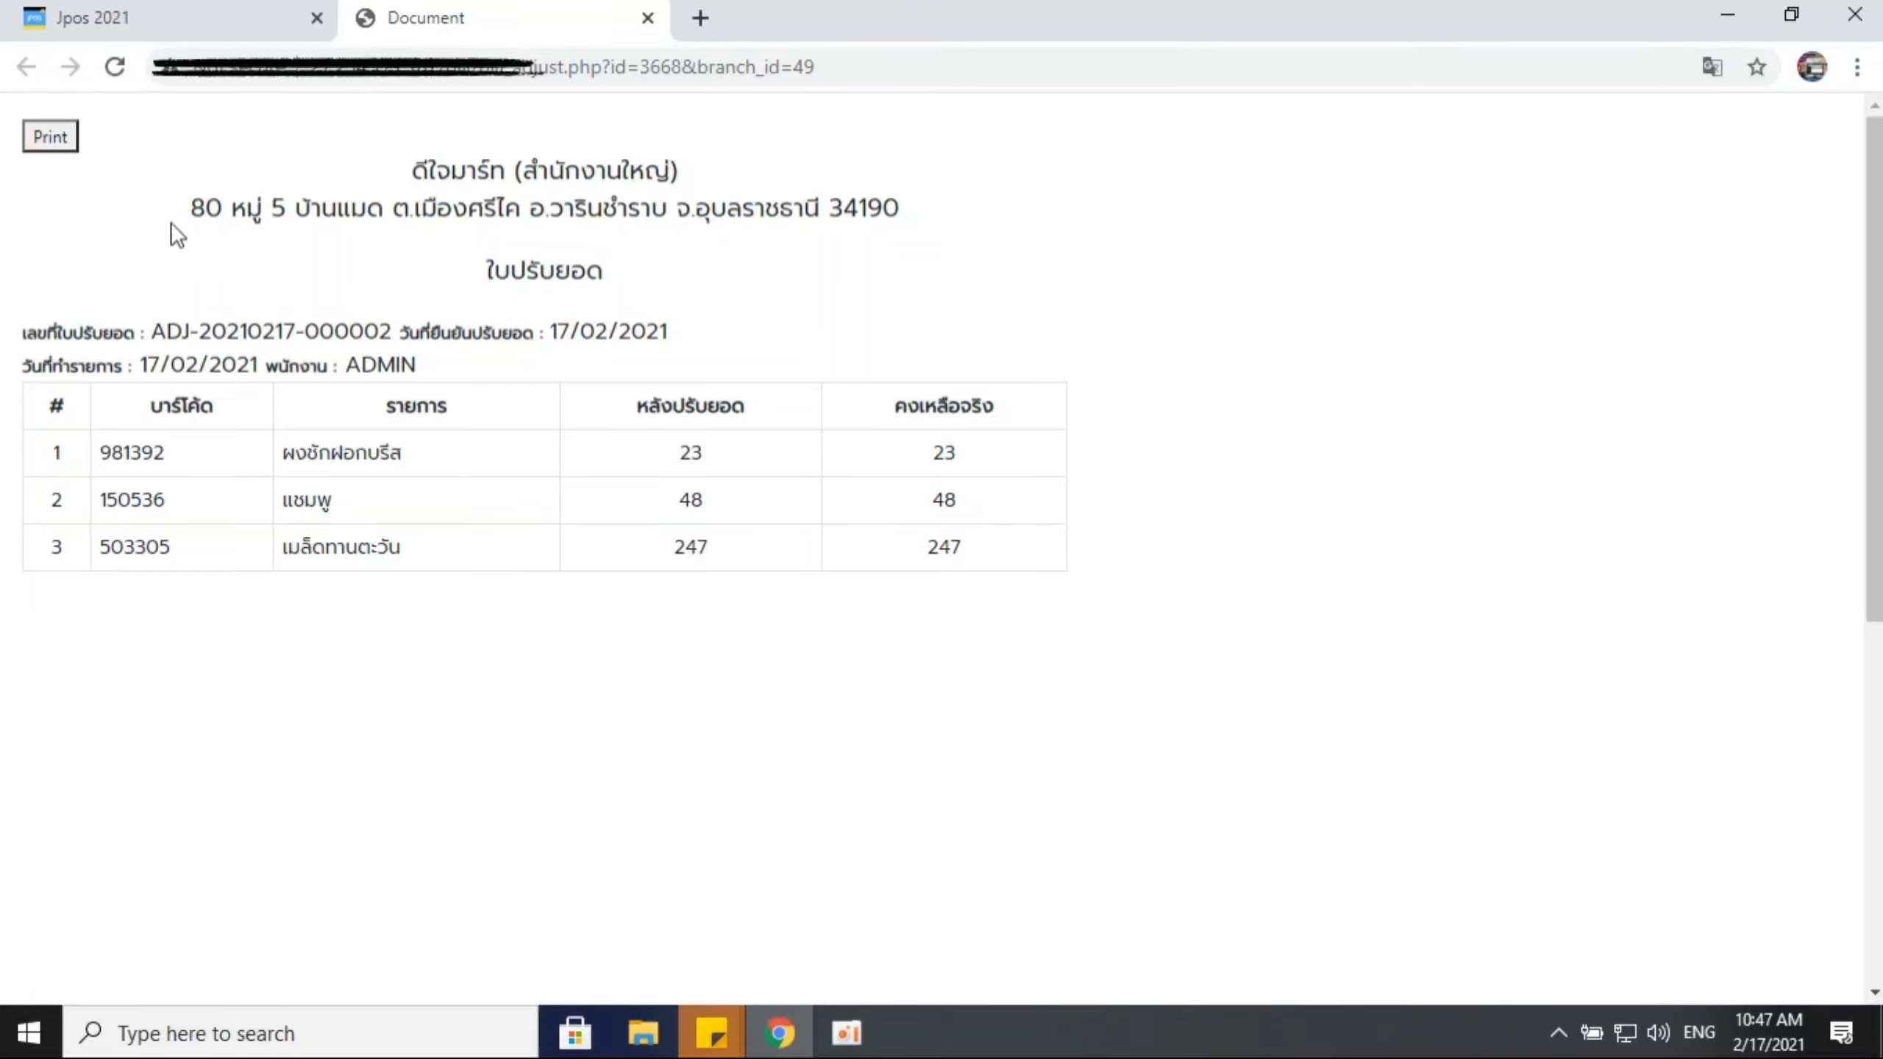
Step: Preview the adjustment document for printing, check the destination and color options, and cancel without printing
left_click(49, 138)
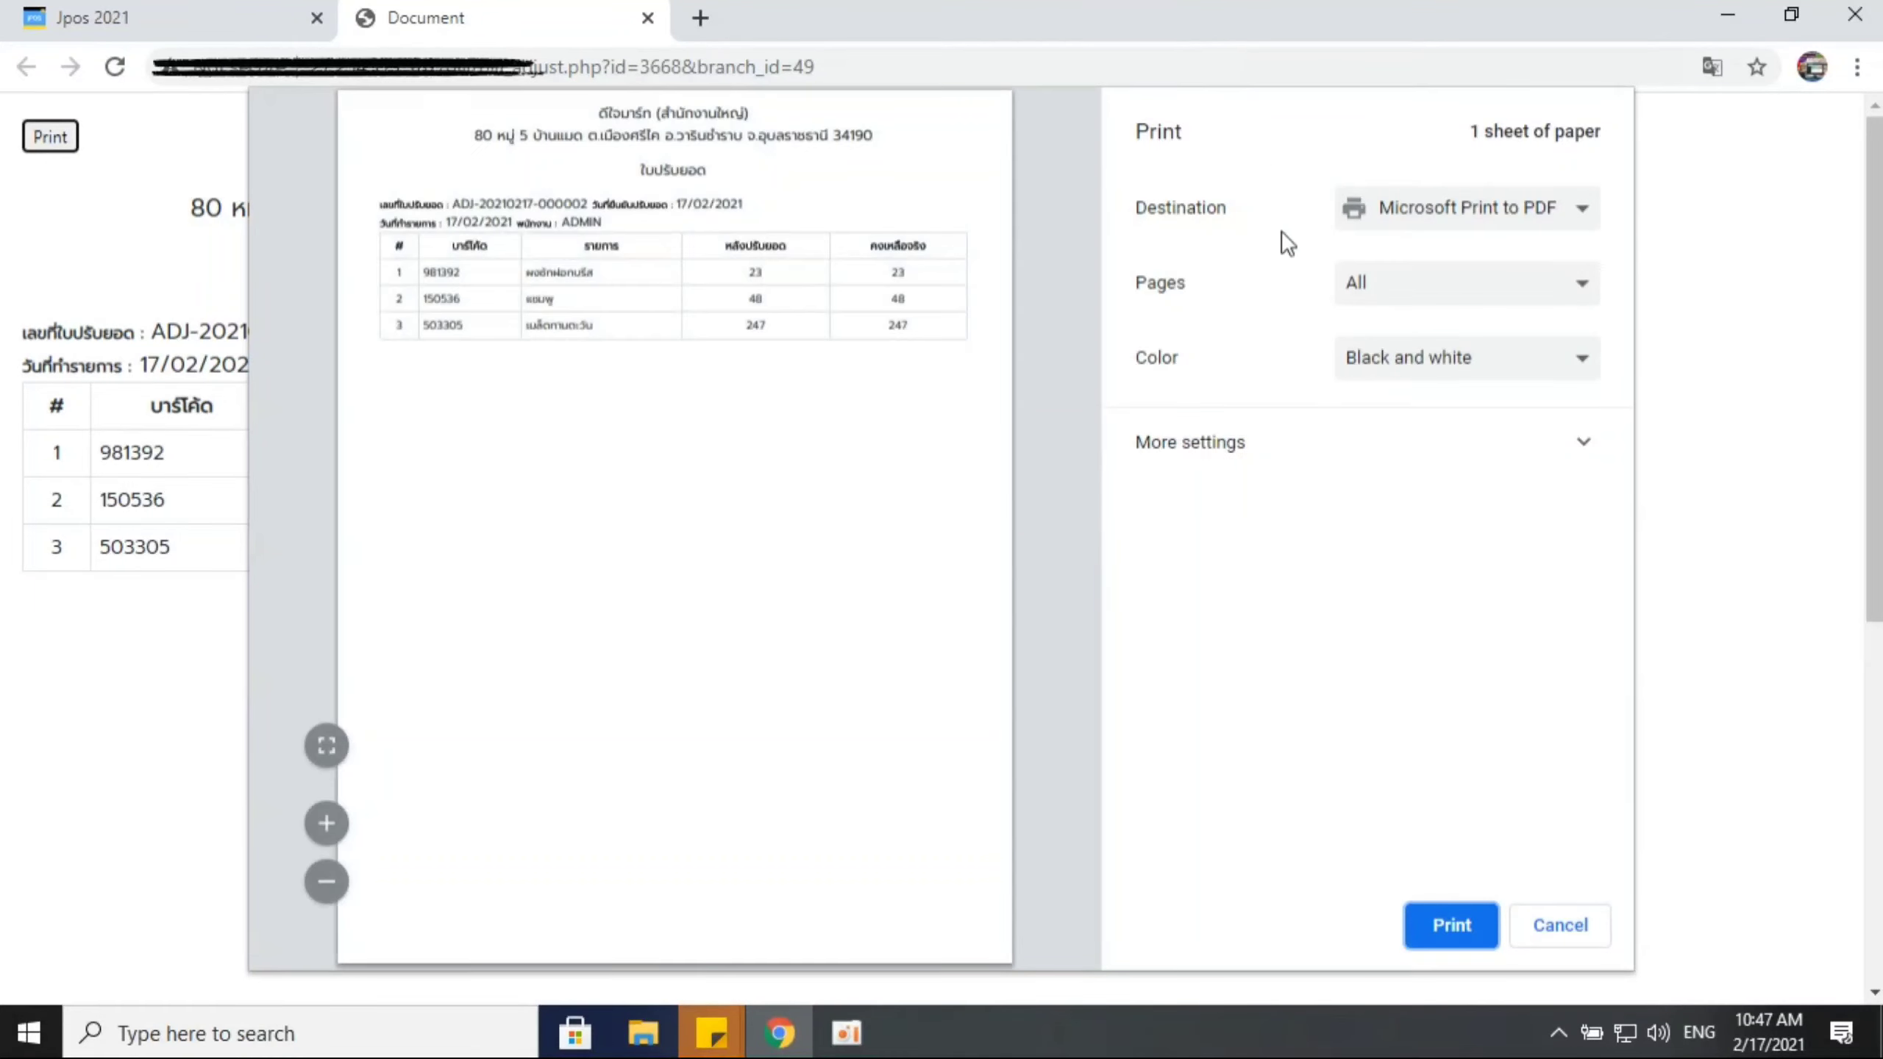
left_click(1462, 216)
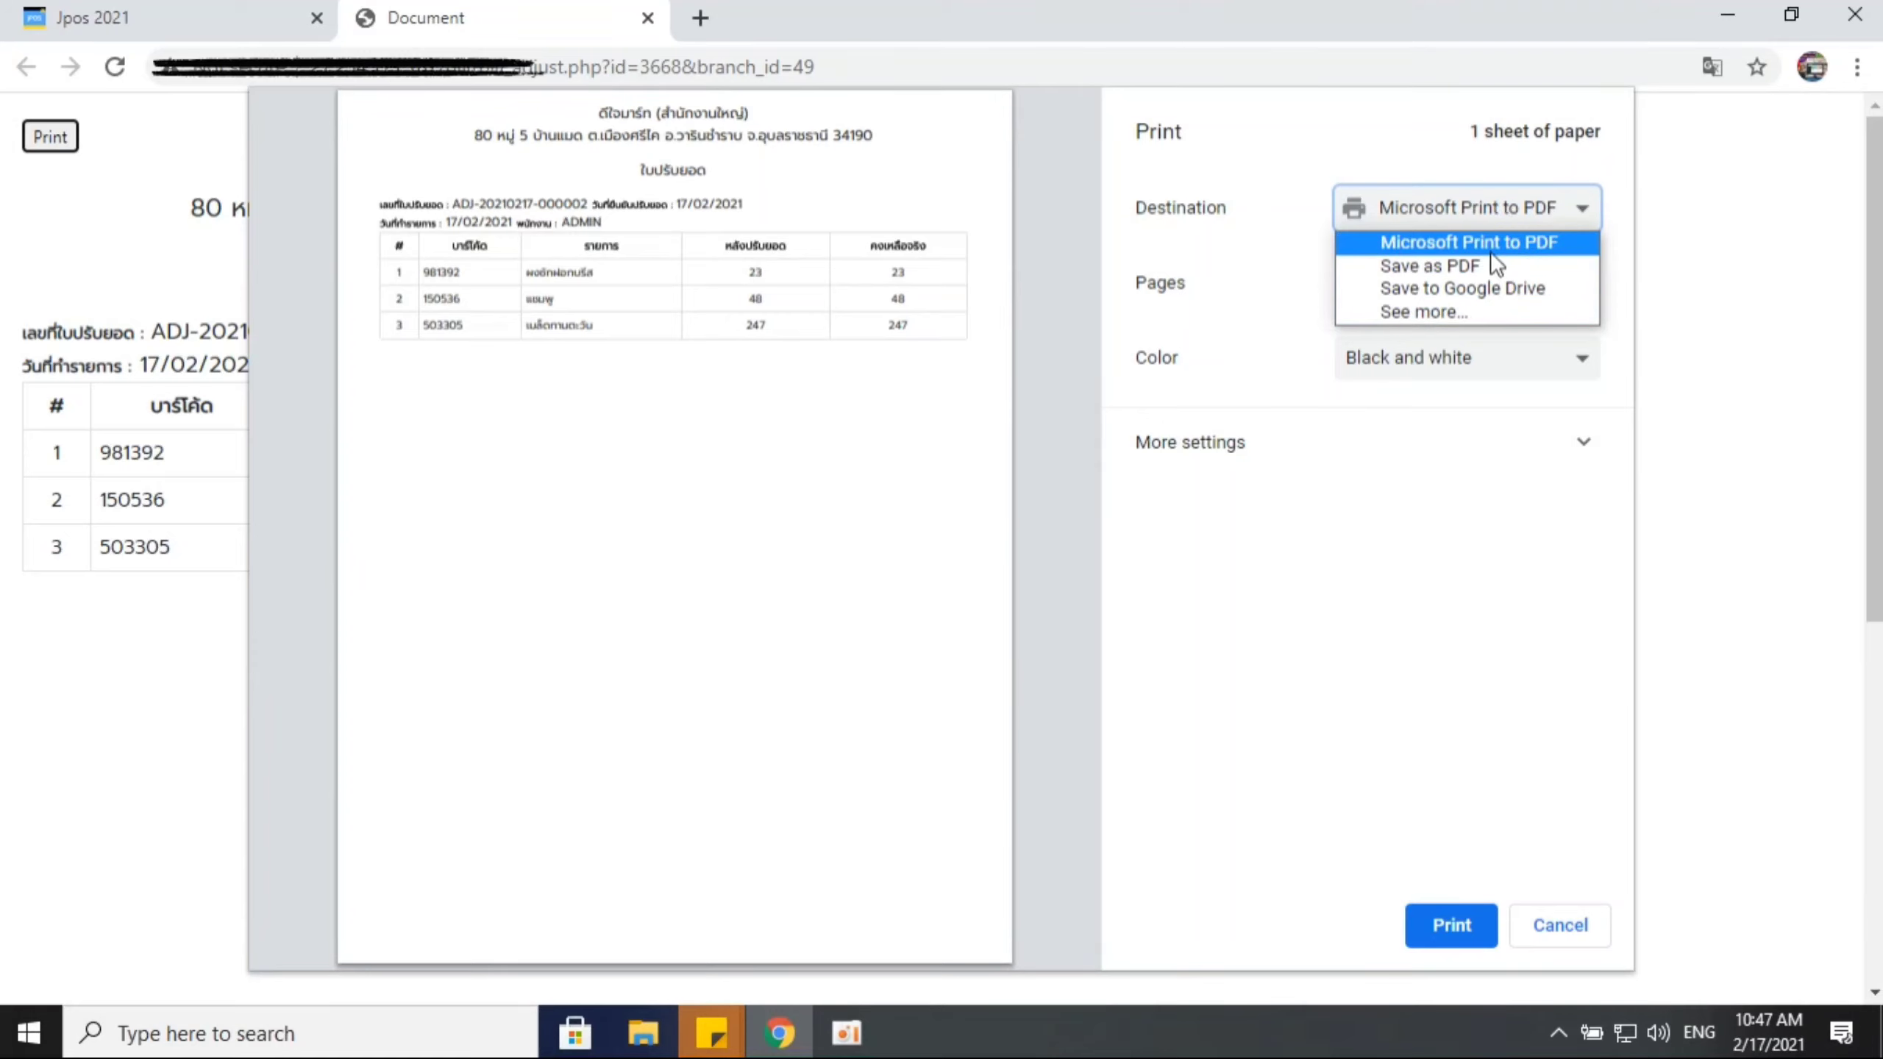
left_click(1512, 210)
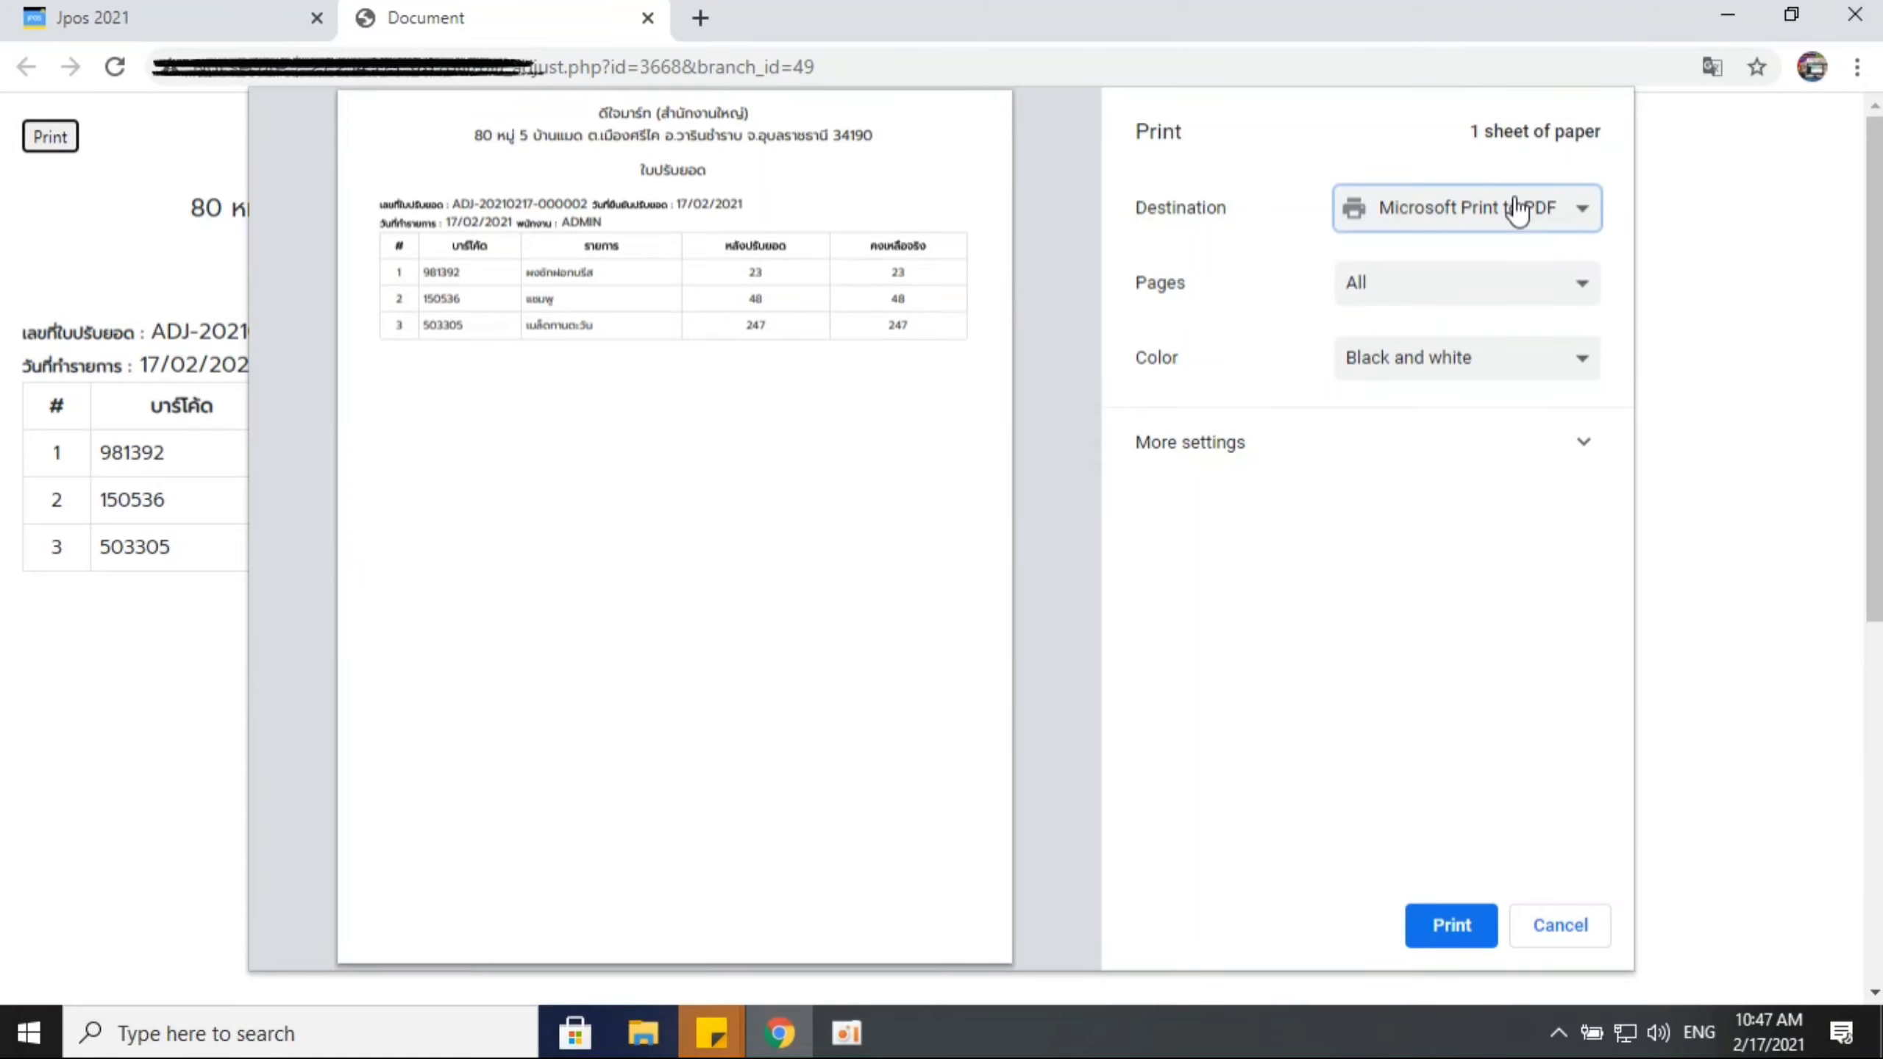
left_click(1556, 367)
left_click(1557, 366)
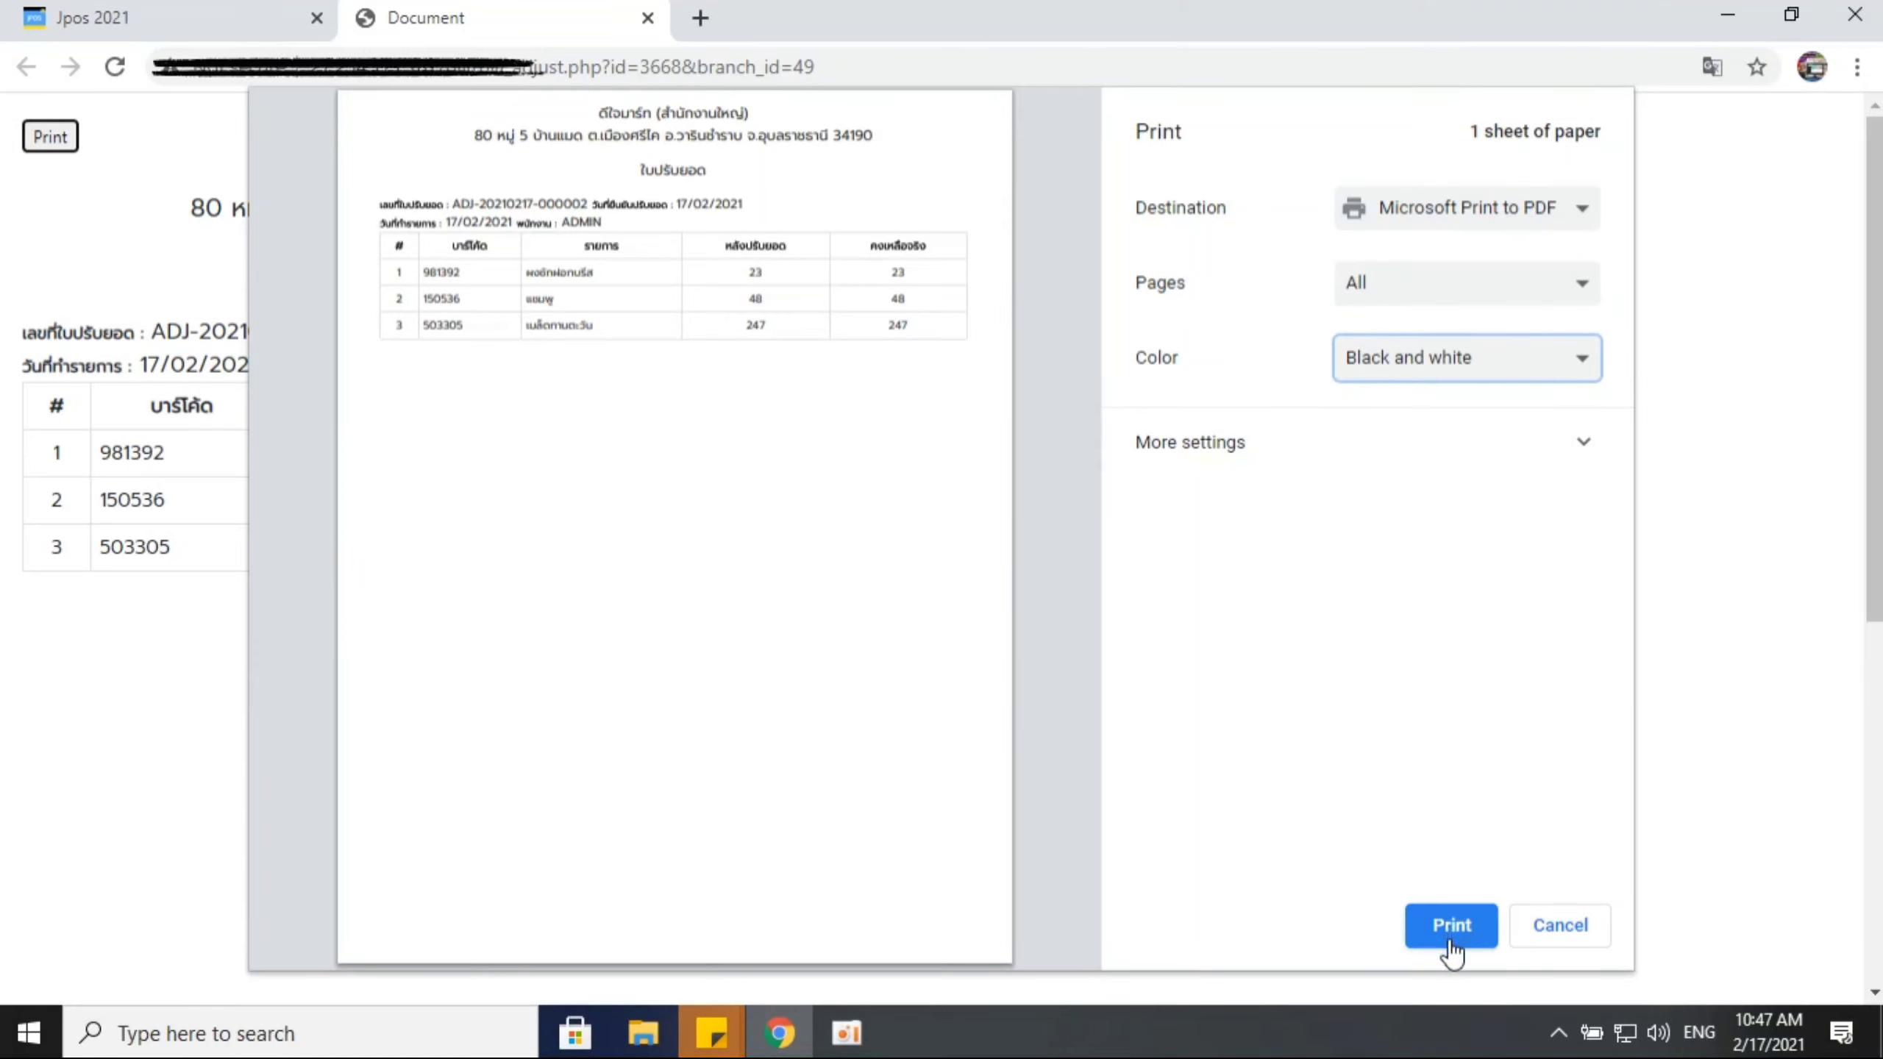
left_click(1590, 923)
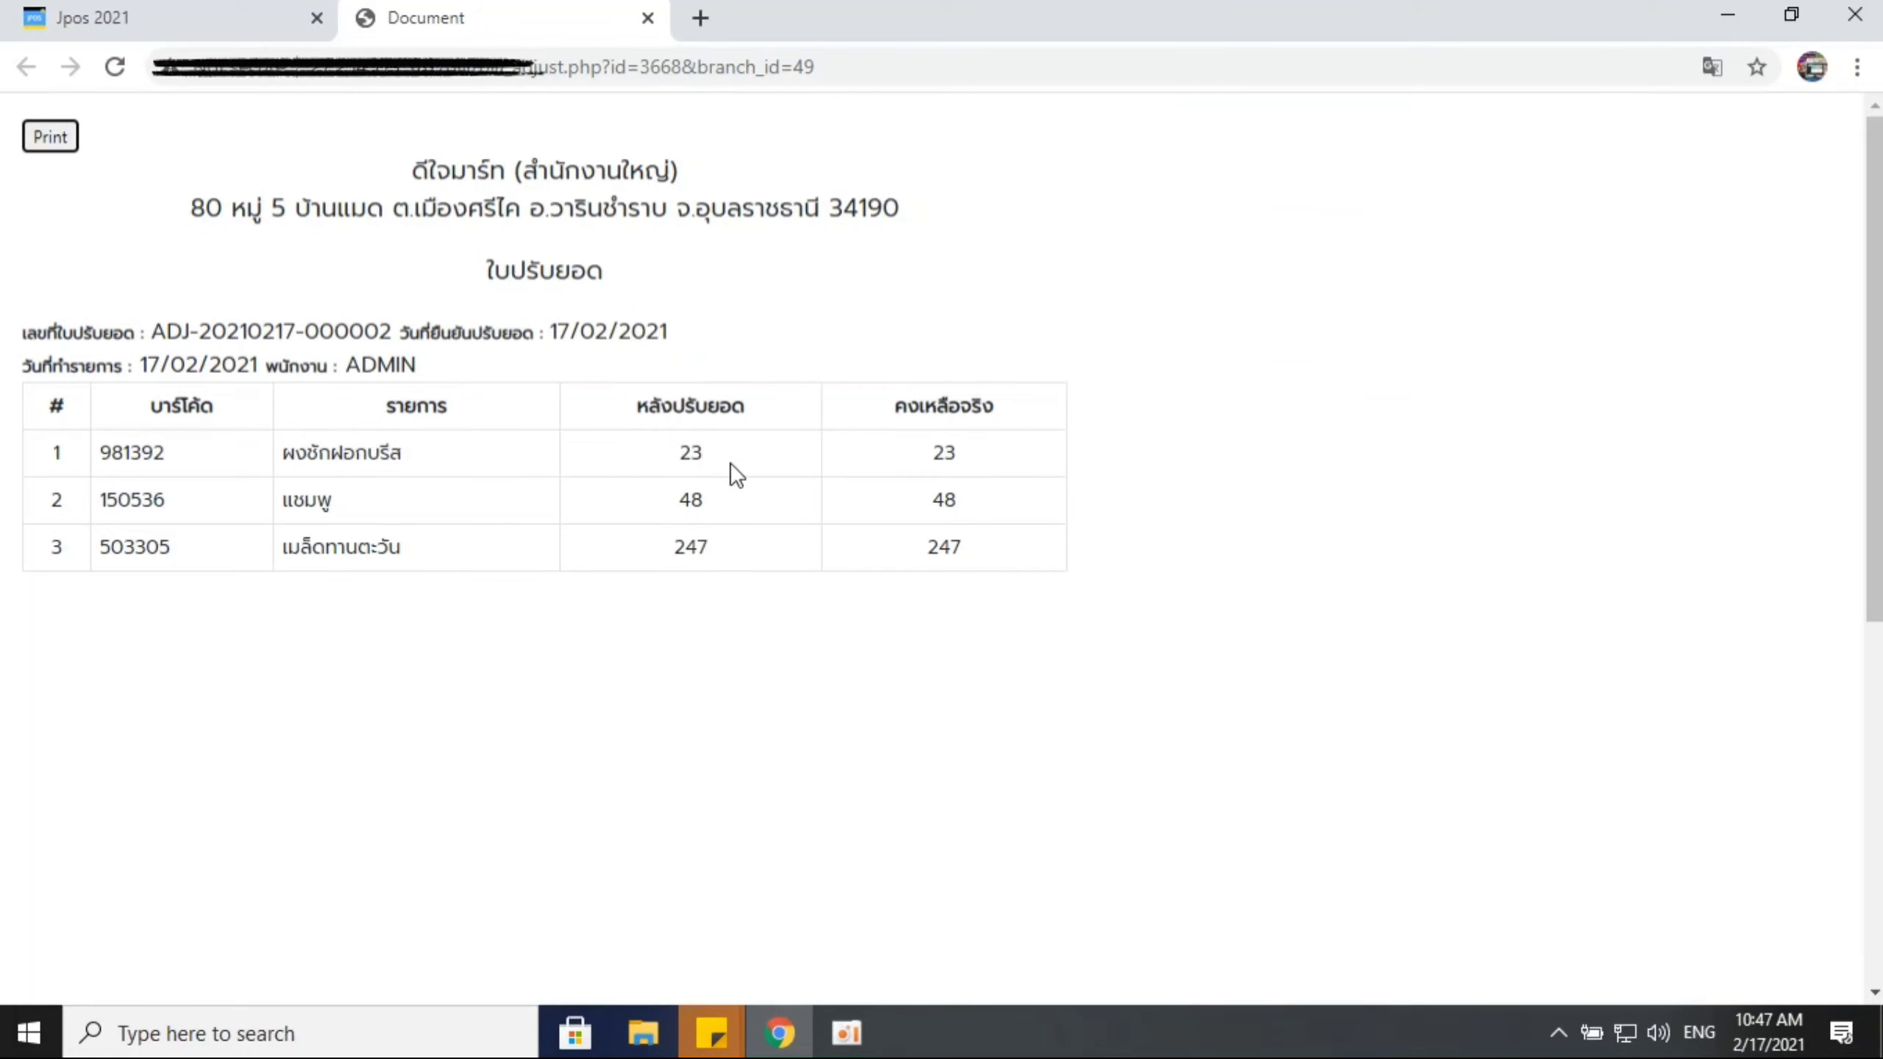